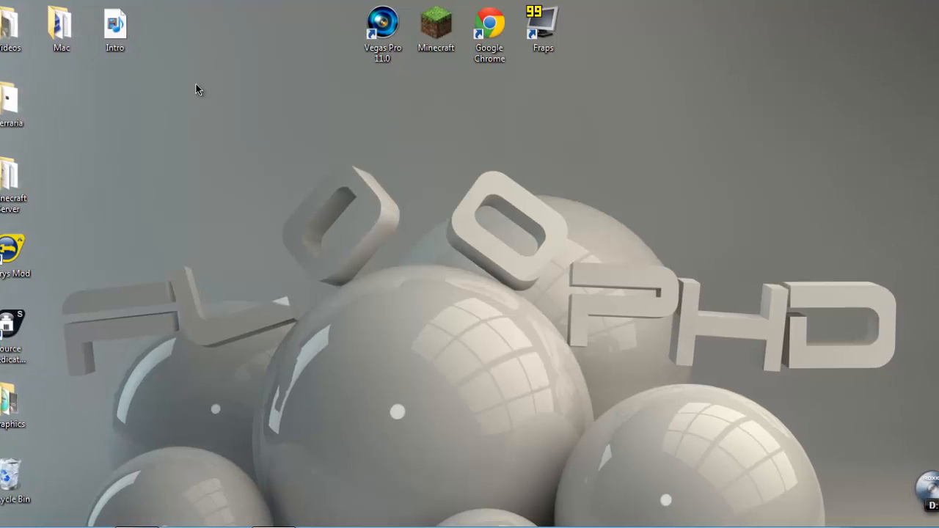
# Step: Open the Intro video in QuickTime Player
pyautogui.click(111, 28)
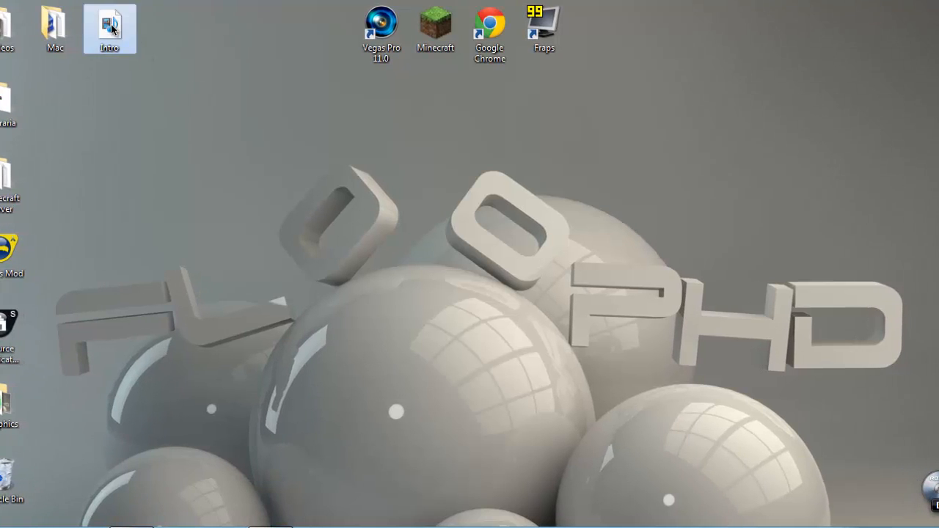
pyautogui.rightClick(111, 27)
pyautogui.moveTo(181, 67)
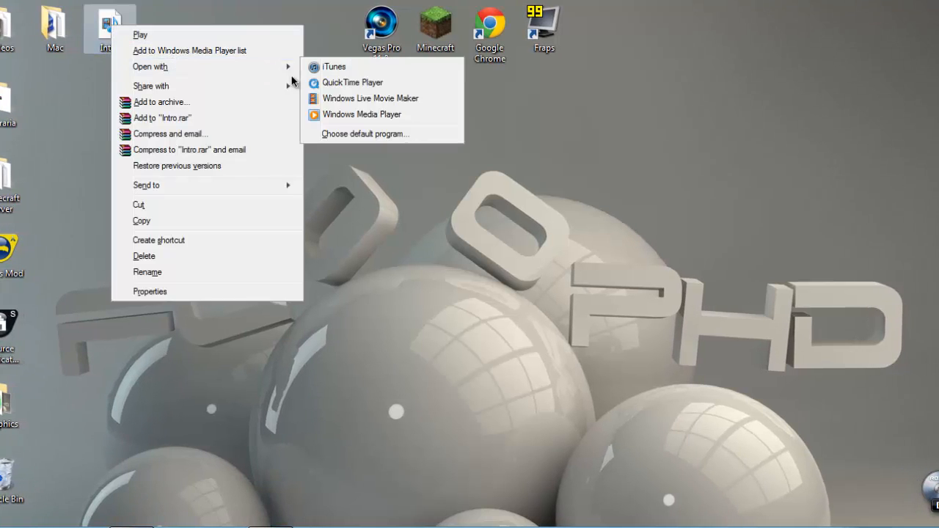
pyautogui.click(348, 85)
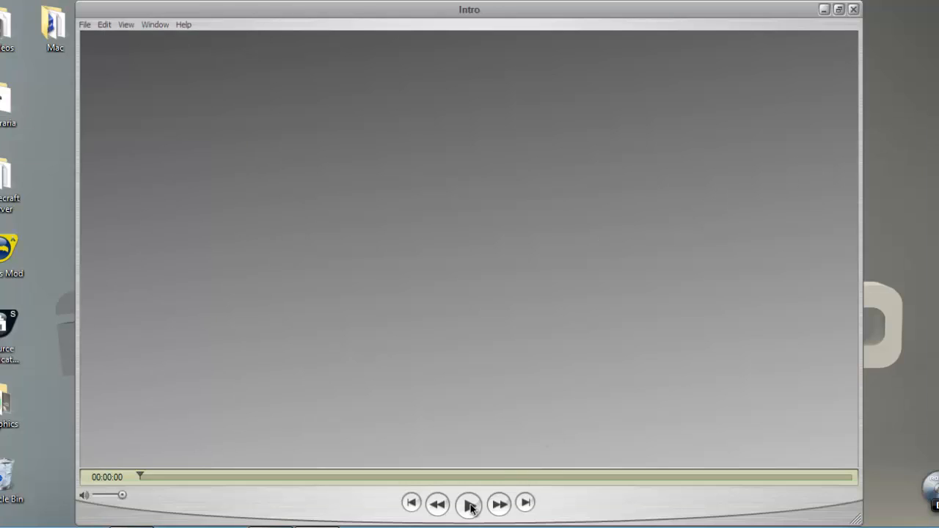
# Step: Play the FloopHD intro, scrub to the web address, then rewind to 00:00:00
pyautogui.click(468, 505)
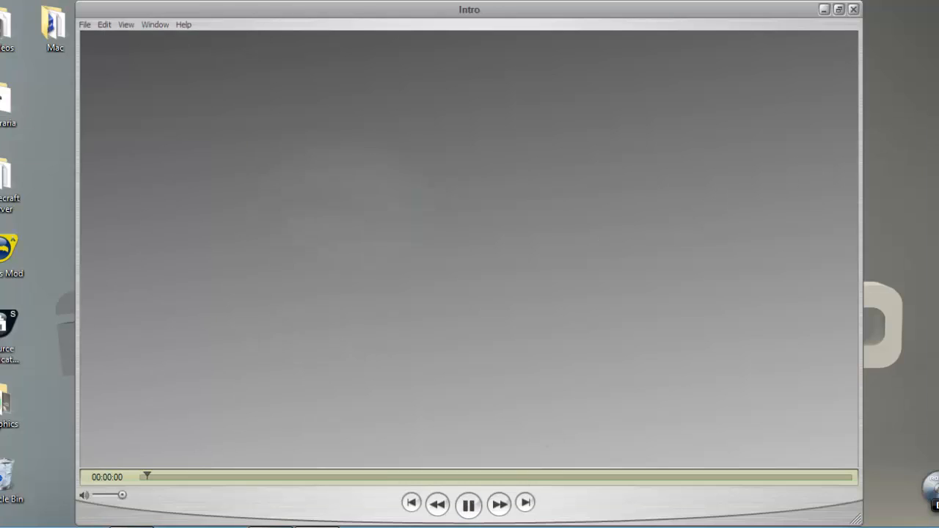
pyautogui.click(466, 507)
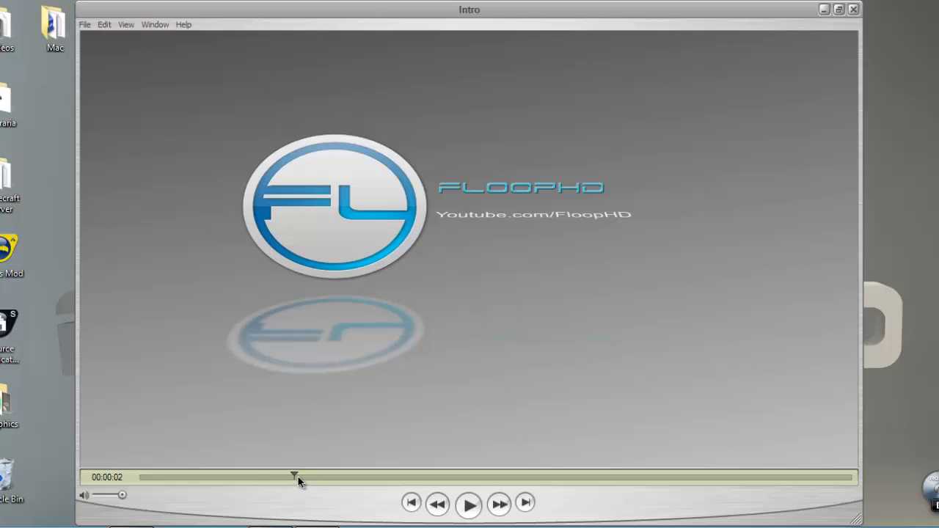
pyautogui.moveTo(298, 481); pyautogui.dragTo(229, 479)
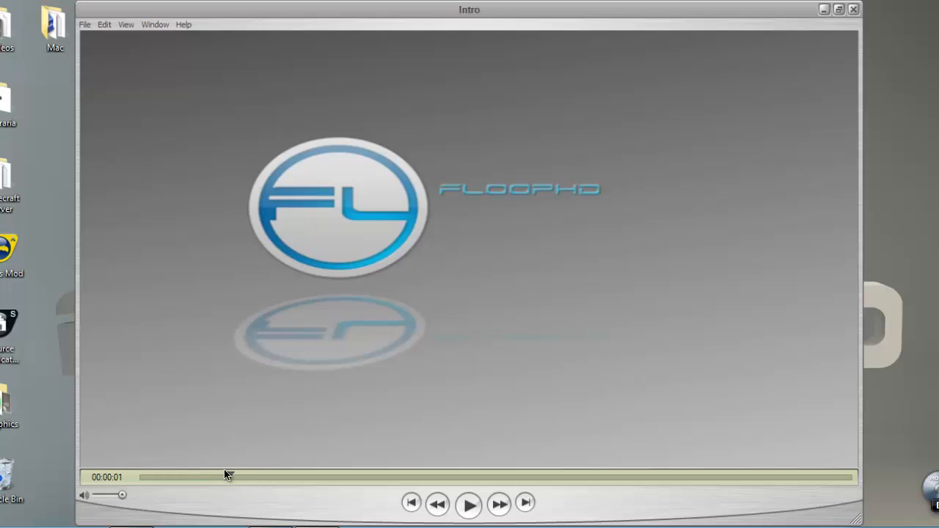
pyautogui.moveTo(228, 476); pyautogui.dragTo(594, 515)
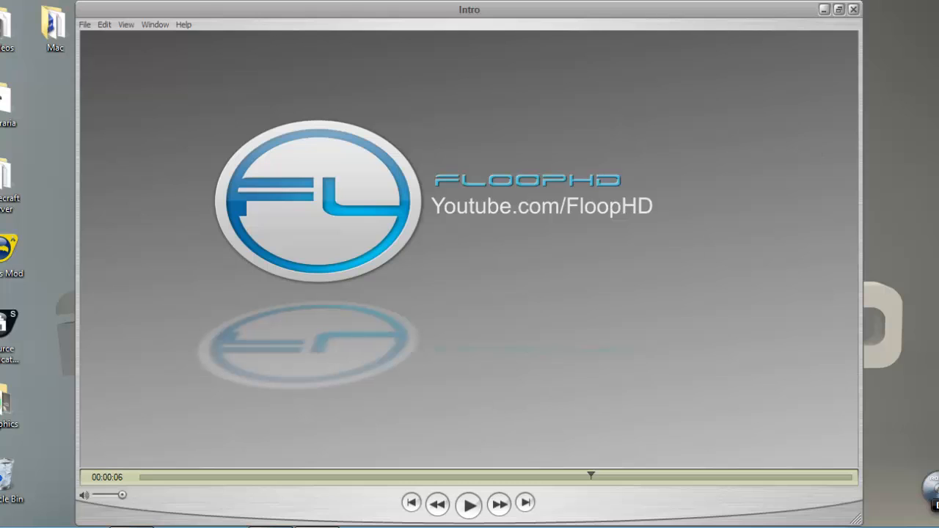
pyautogui.moveTo(590, 475); pyautogui.dragTo(59, 515)
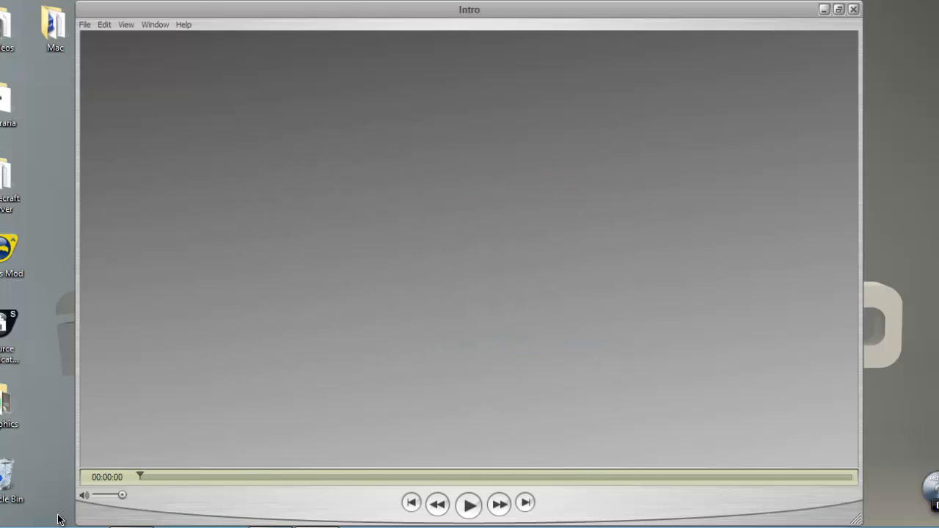
pyautogui.click(275, 526)
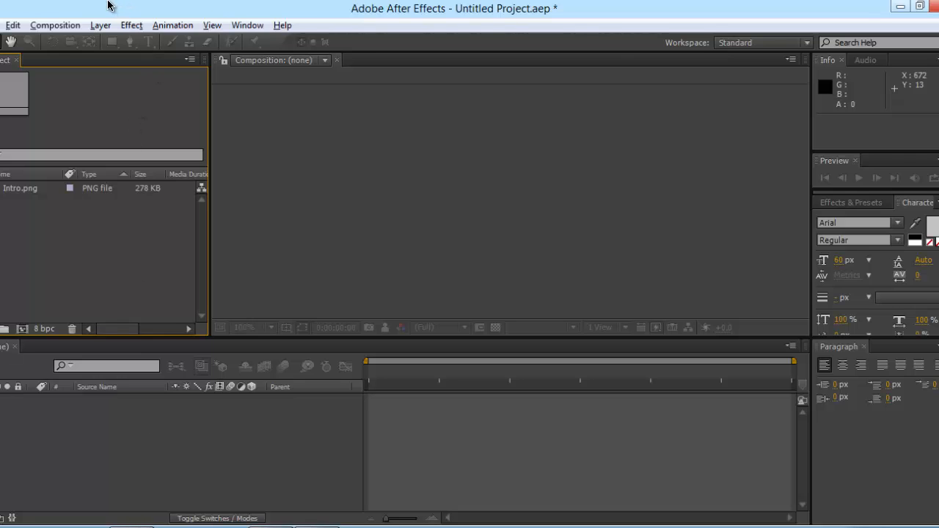
# Step: Create Comp 1 at 1920×1080, 30 fps, with a 0:00:10:00 duration
pyautogui.click(55, 28)
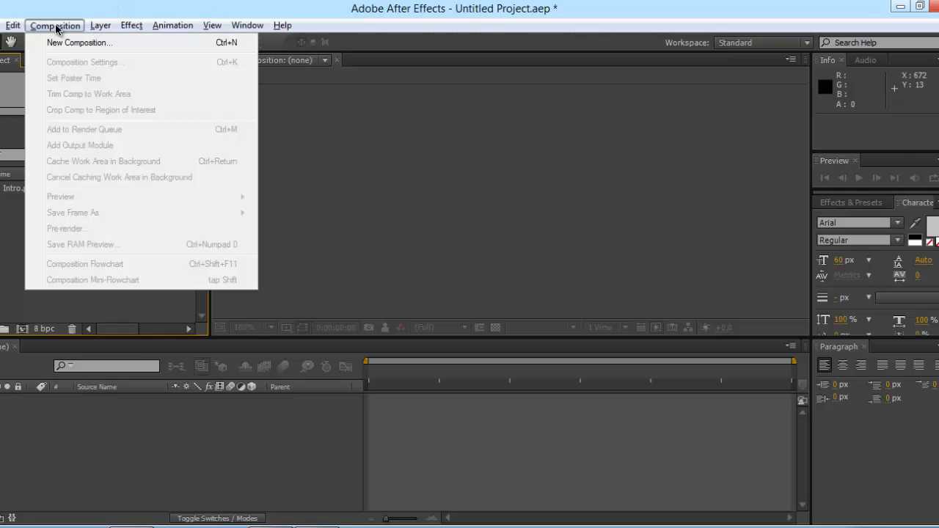
pyautogui.click(64, 42)
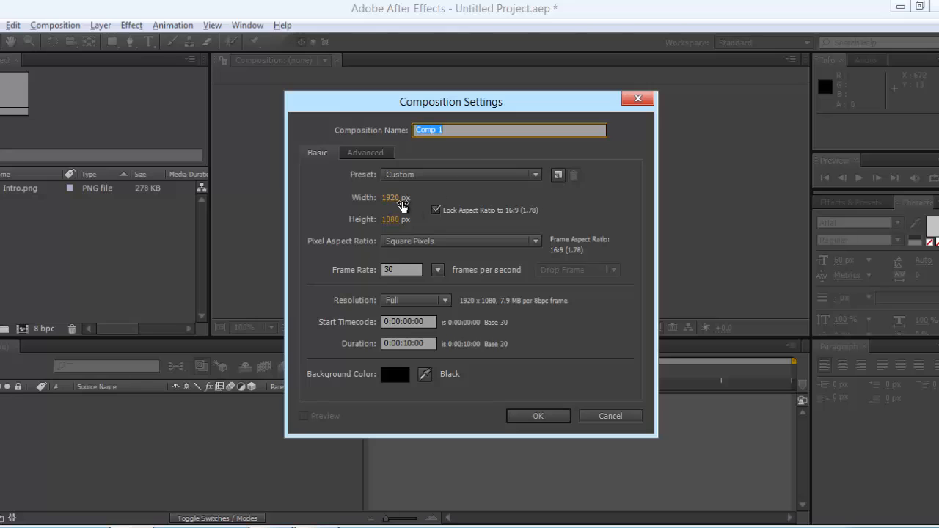
pyautogui.moveTo(410, 202)
pyautogui.mouseDown()
pyautogui.moveTo(376, 203)
pyautogui.moveTo(413, 207)
pyautogui.mouseUp()
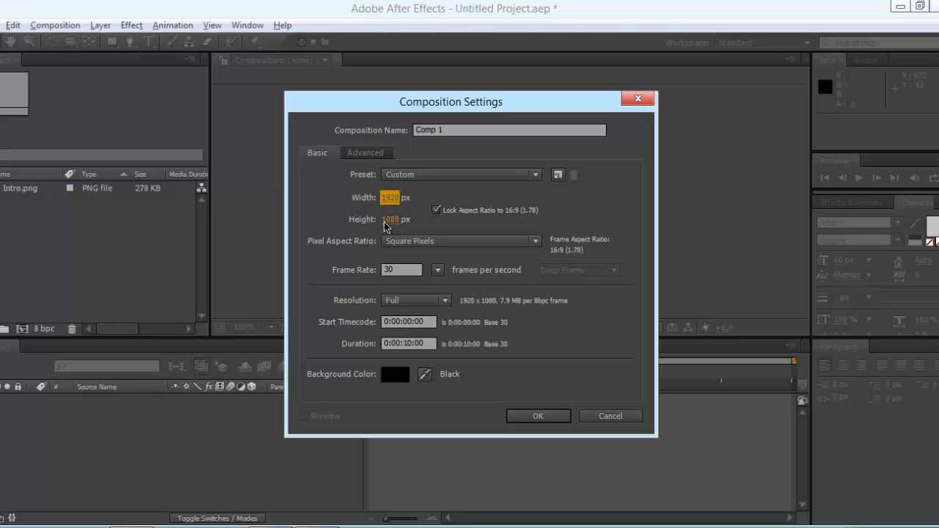
pyautogui.click(400, 270)
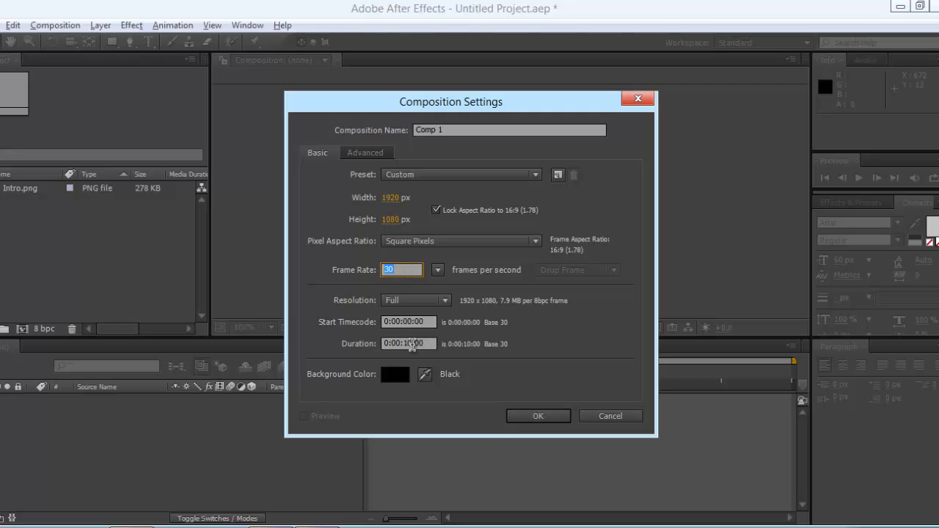
pyautogui.click(415, 343)
pyautogui.click(514, 180)
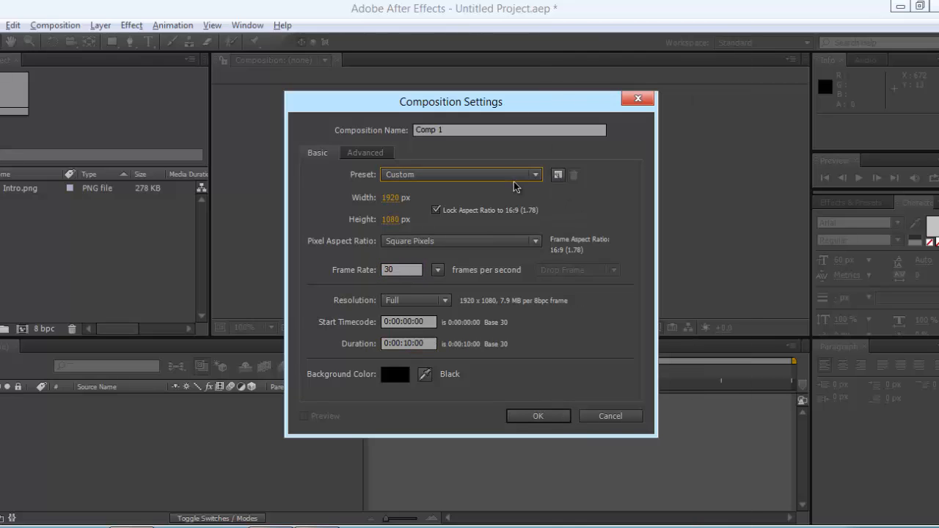
pyautogui.click(538, 417)
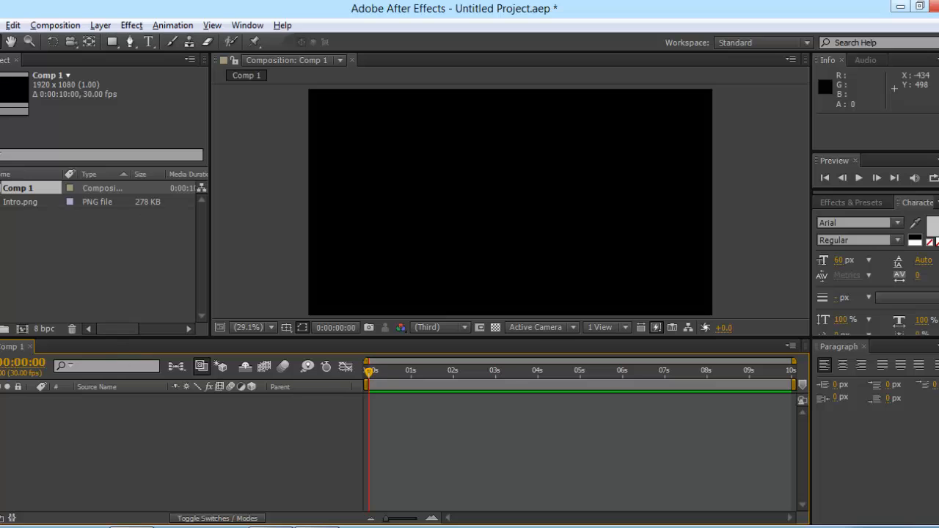
# Step: Add a comp-sized 1920×1080 Dark Gray Solid 1 layer to Comp 1
pyautogui.click(283, 527)
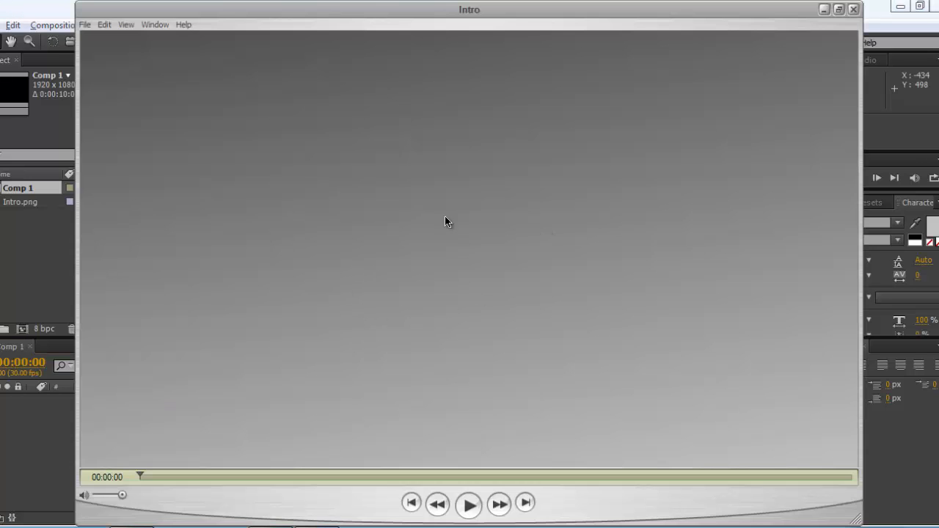
pyautogui.click(36, 466)
pyautogui.rightClick(83, 425)
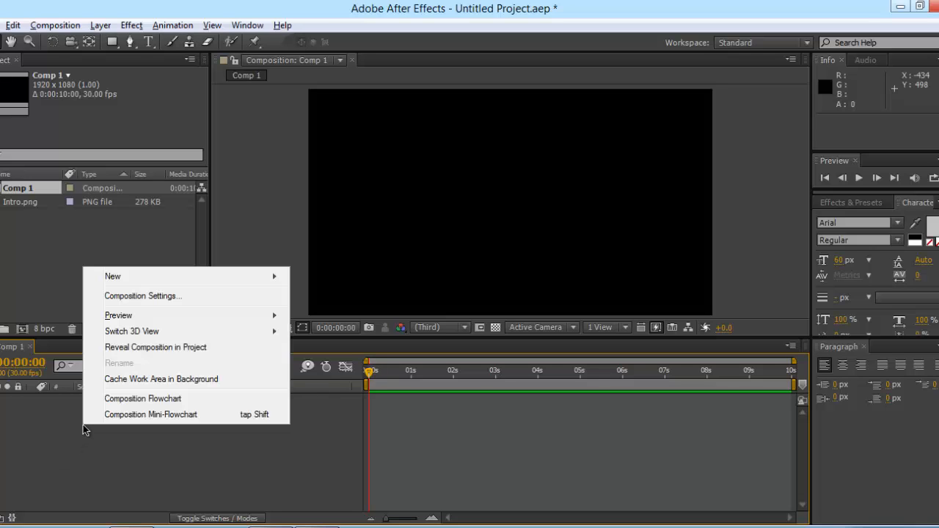
pyautogui.moveTo(143, 274)
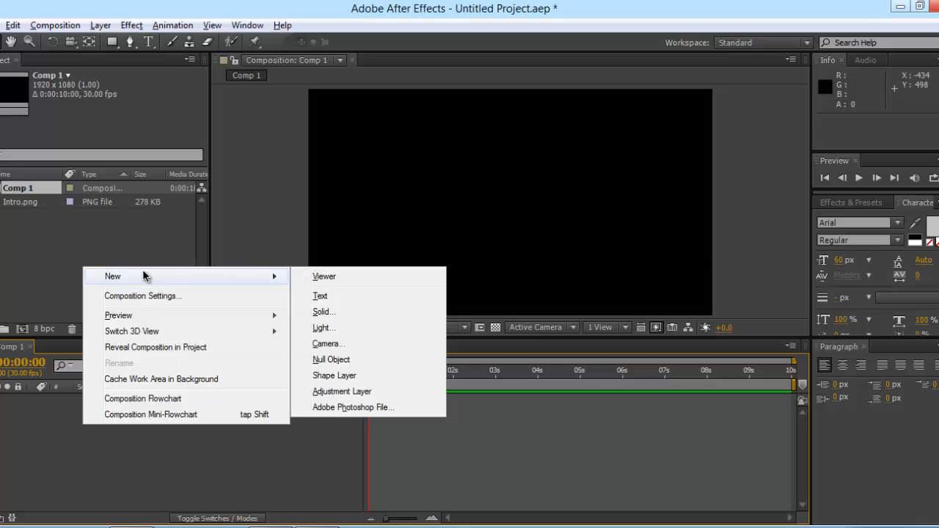
pyautogui.click(385, 311)
pyautogui.click(464, 319)
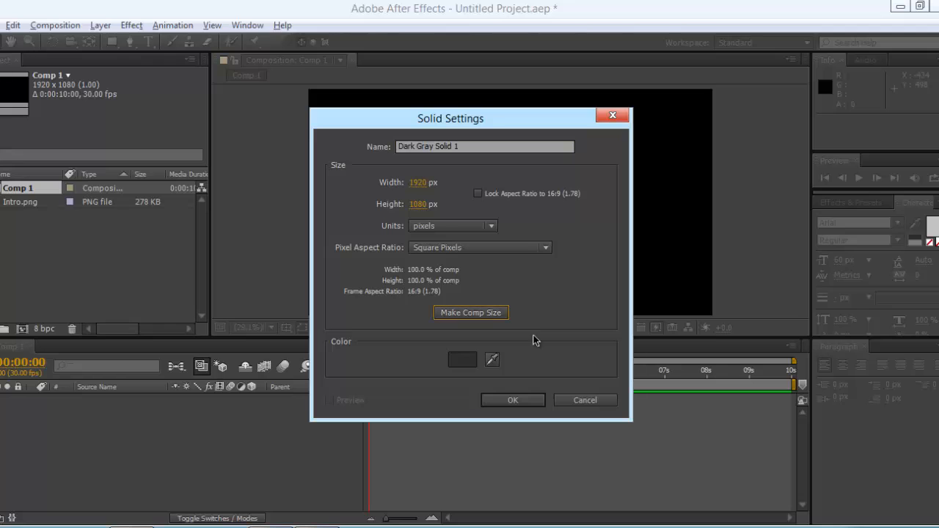
pyautogui.click(517, 408)
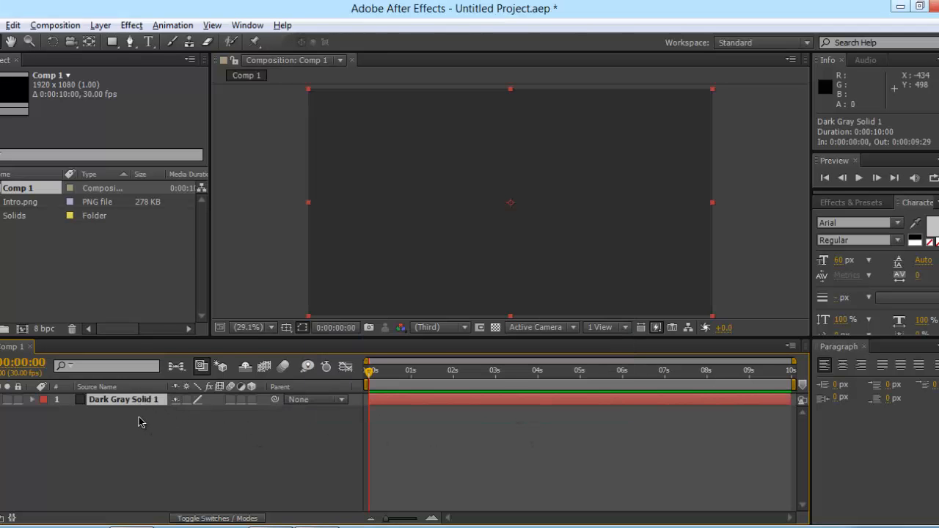
# Step: Apply the Generate > Ramp effect to the solid and stretch it taller vertically
pyautogui.click(137, 27)
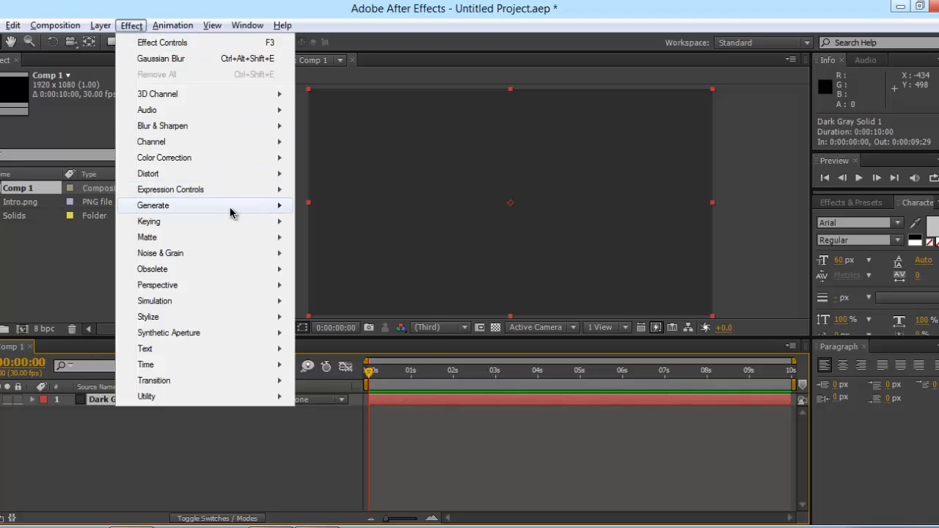
pyautogui.moveTo(233, 209)
pyautogui.click(324, 482)
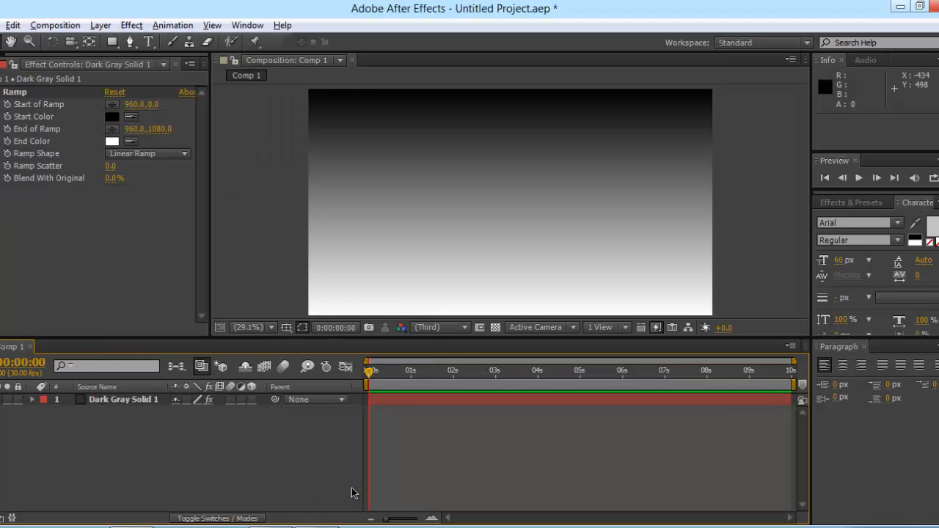
pyautogui.scroll(-2, 508, 118)
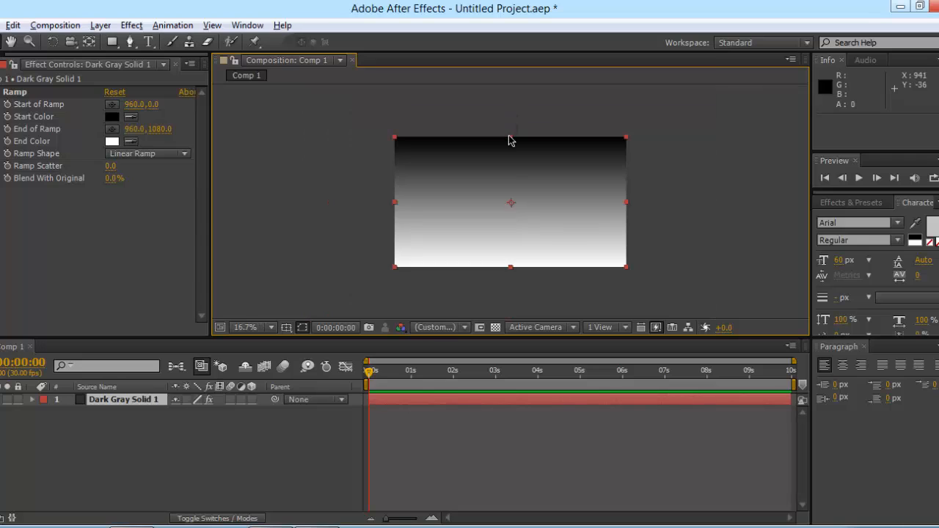
pyautogui.moveTo(507, 135); pyautogui.dragTo(512, 95)
pyautogui.click(513, 159)
pyautogui.moveTo(509, 139); pyautogui.dragTo(519, 112)
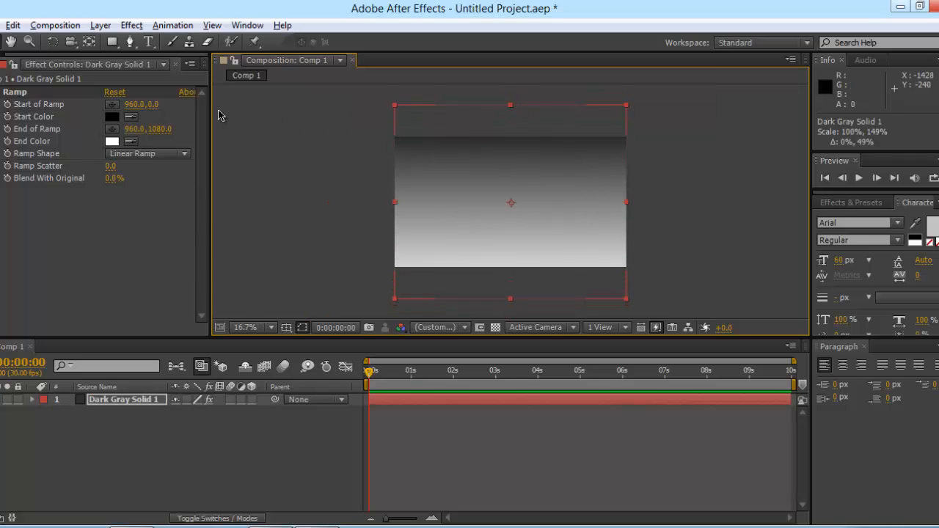
# Step: Set the Ramp's Start Color to a bright cyan
pyautogui.click(111, 118)
pyautogui.moveTo(497, 267); pyautogui.dragTo(506, 279)
pyautogui.moveTo(455, 199); pyautogui.dragTo(394, 133)
pyautogui.click(617, 184)
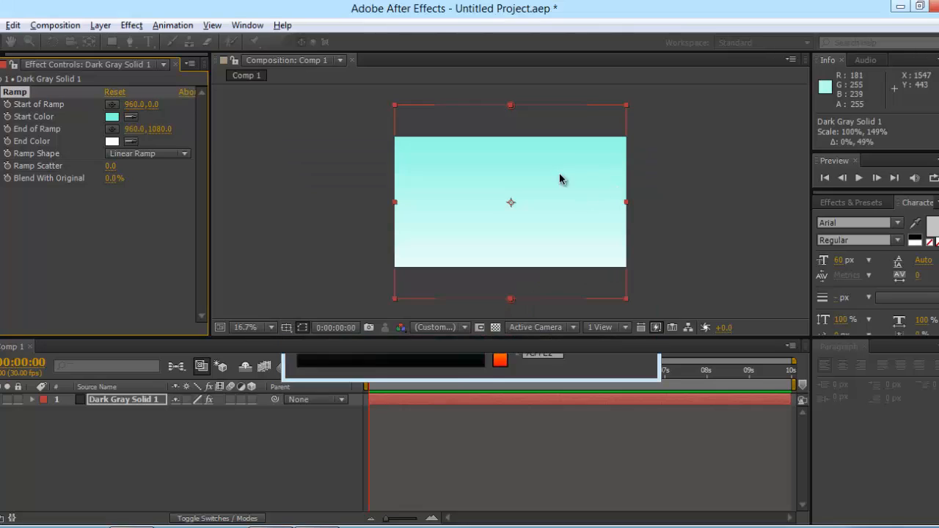
# Step: Move the ramp start point up-right to 1248, -270 in the layer view
pyautogui.doubleClick(536, 157)
pyautogui.moveTo(511, 111); pyautogui.dragTo(547, 79)
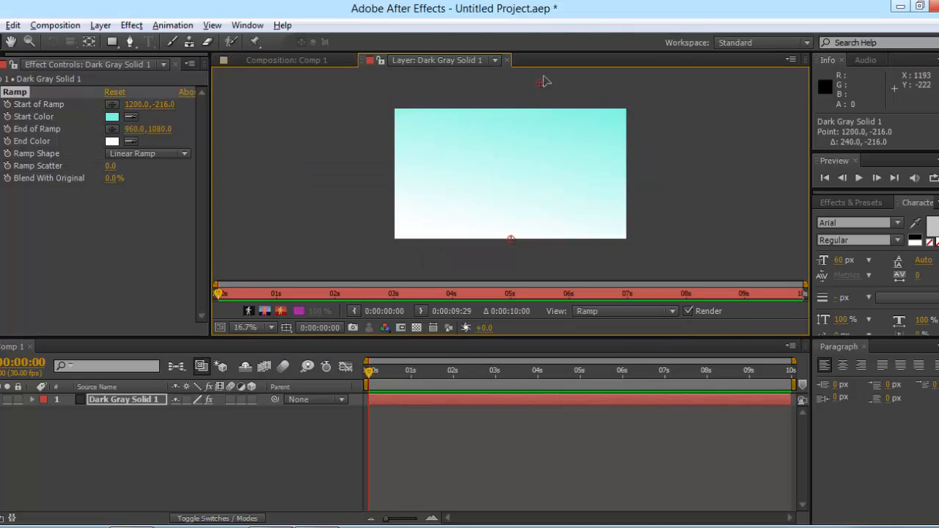
pyautogui.press('.')
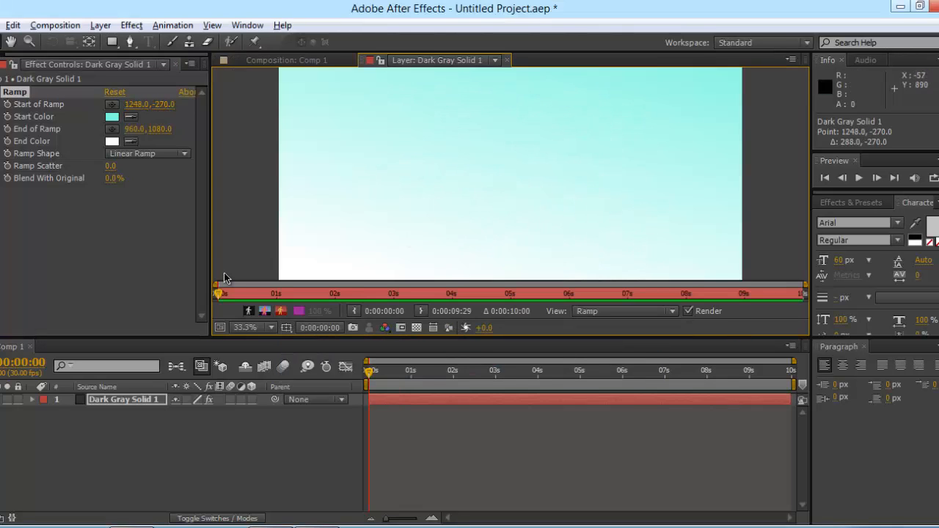
pyautogui.click(271, 331)
pyautogui.click(276, 182)
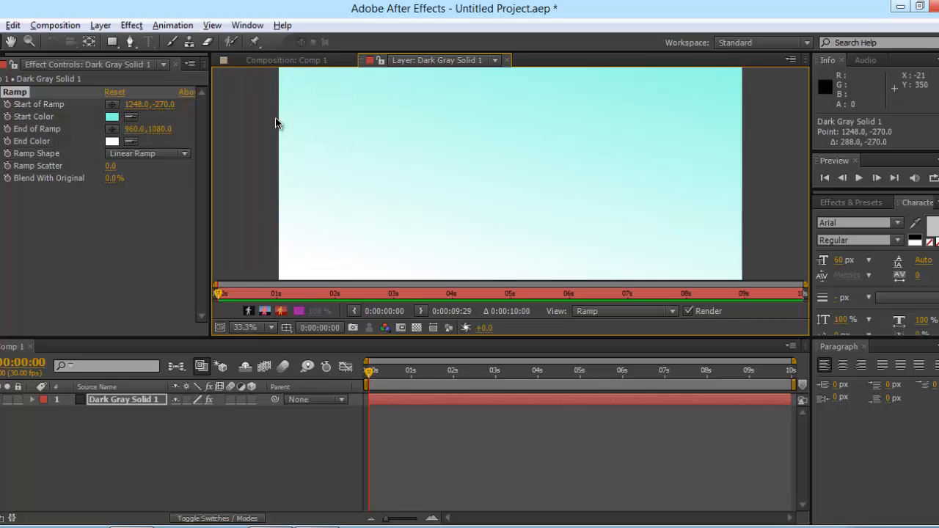
pyautogui.click(271, 329)
pyautogui.click(277, 188)
pyautogui.click(271, 327)
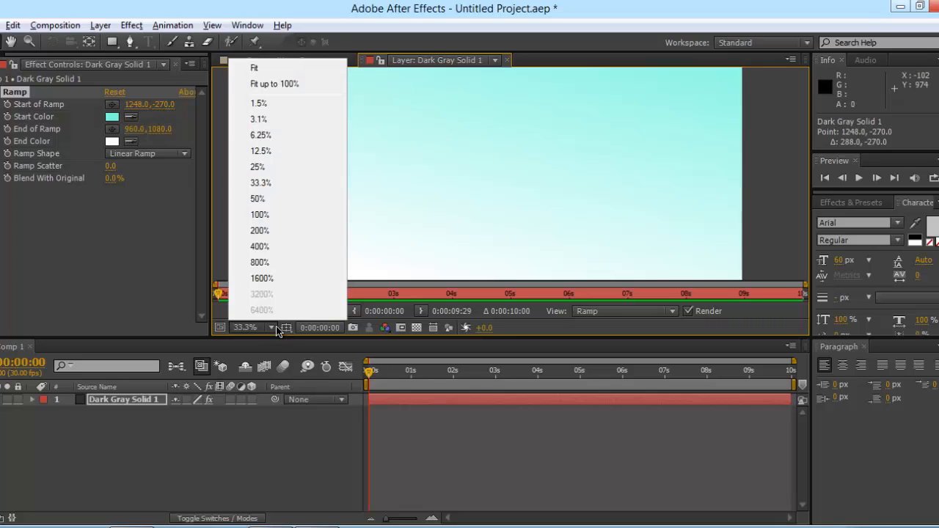
pyautogui.click(278, 83)
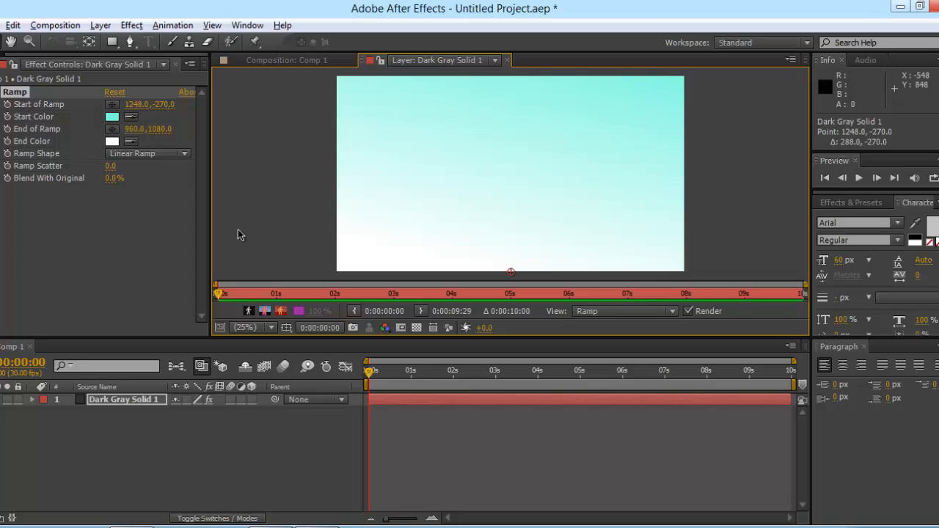
pyautogui.click(174, 63)
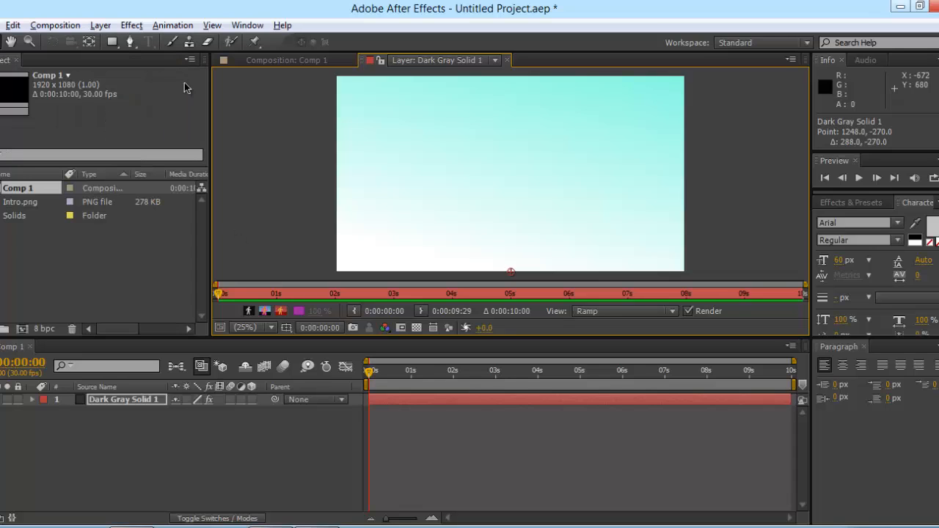
# Step: Drag Intro.png into Comp 1 as the top layer and fit the viewer to the frame
pyautogui.click(31, 203)
pyautogui.doubleClick(31, 202)
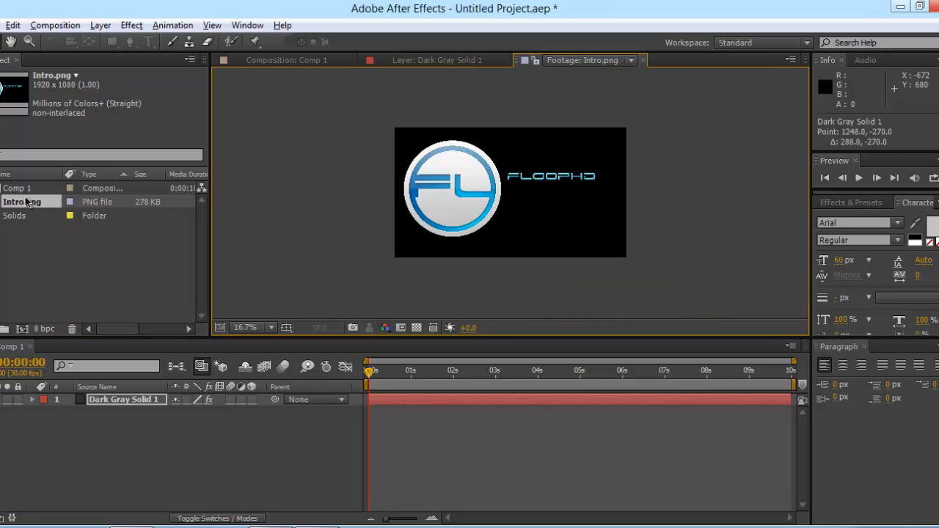
pyautogui.moveTo(12, 205); pyautogui.dragTo(118, 400)
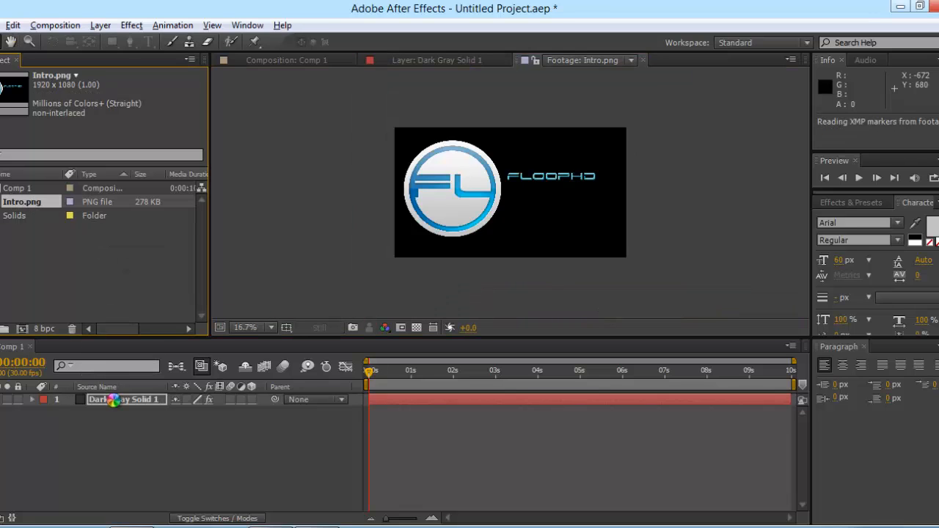
pyautogui.scroll(1, 610, 200)
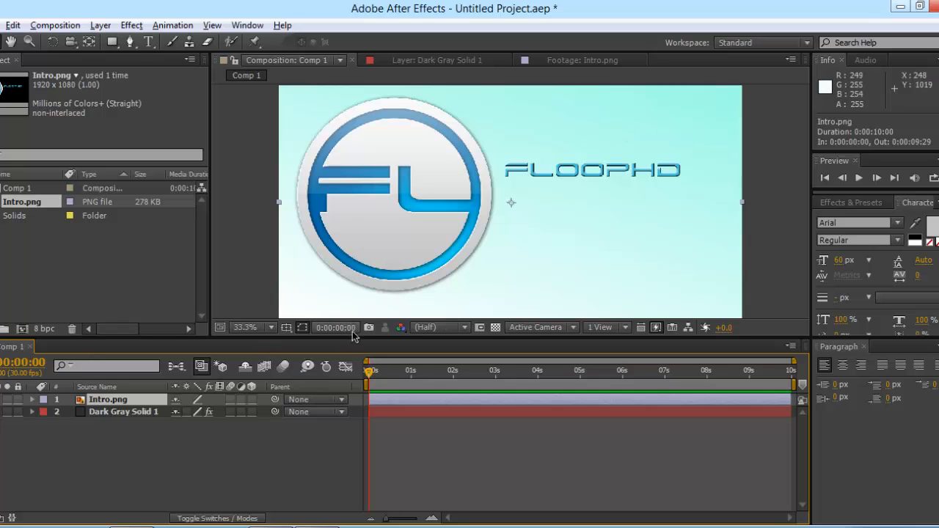
pyautogui.click(271, 328)
pyautogui.click(271, 338)
pyautogui.click(271, 328)
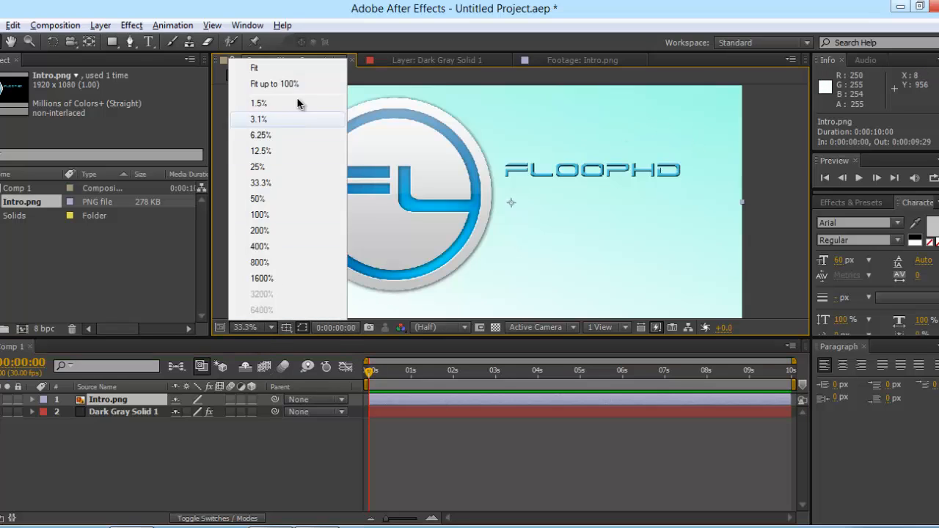
pyautogui.click(309, 84)
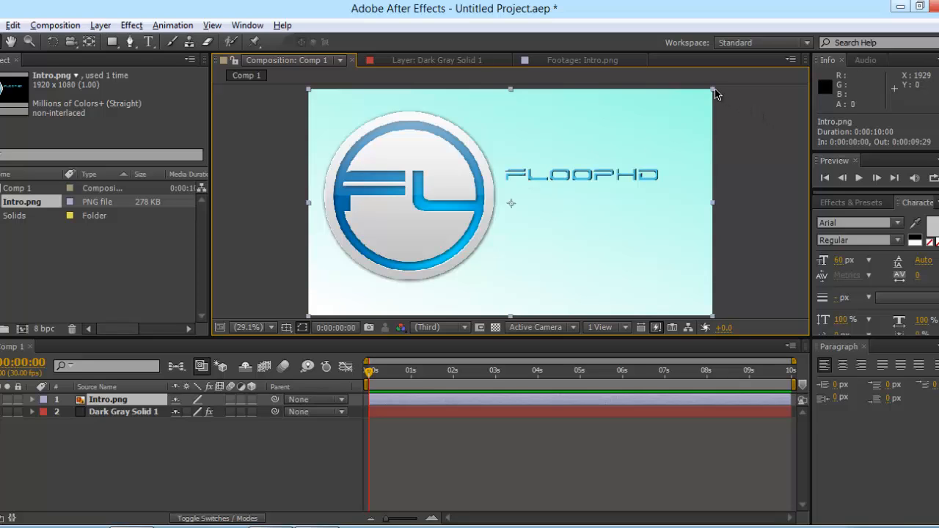
# Step: Scale the Intro.png logo to about 62% and move it up-left, checking at 2 seconds
pyautogui.moveTo(714, 94); pyautogui.dragTo(657, 130)
pyautogui.moveTo(439, 201); pyautogui.dragTo(434, 175)
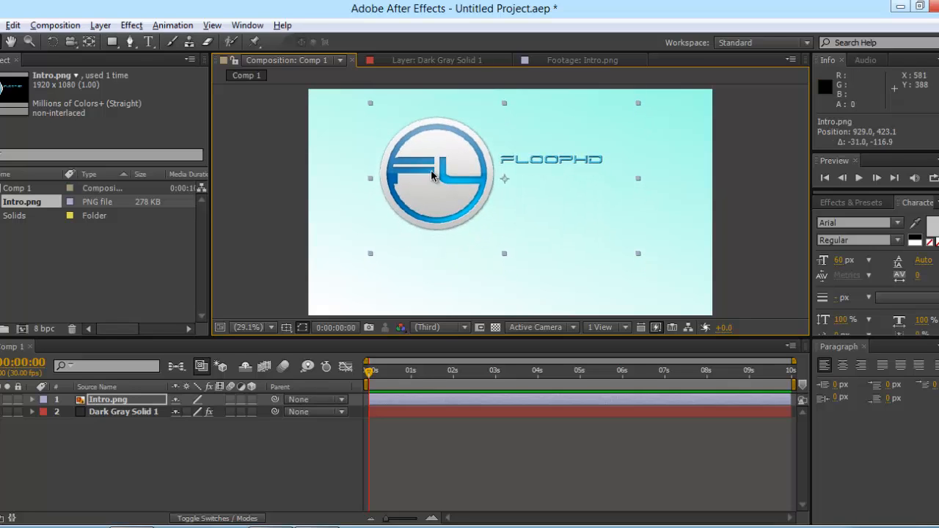
pyautogui.click(751, 184)
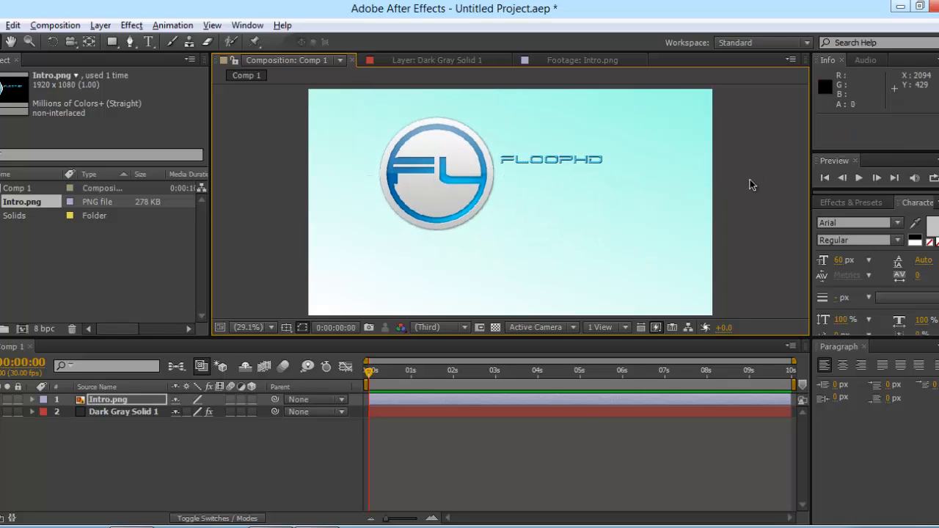
pyautogui.click(475, 200)
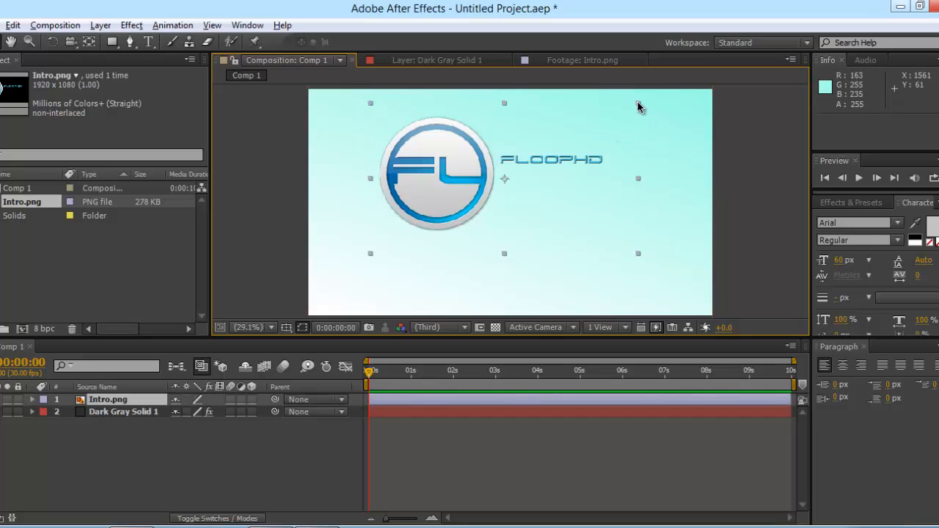
pyautogui.moveTo(637, 104); pyautogui.dragTo(629, 110)
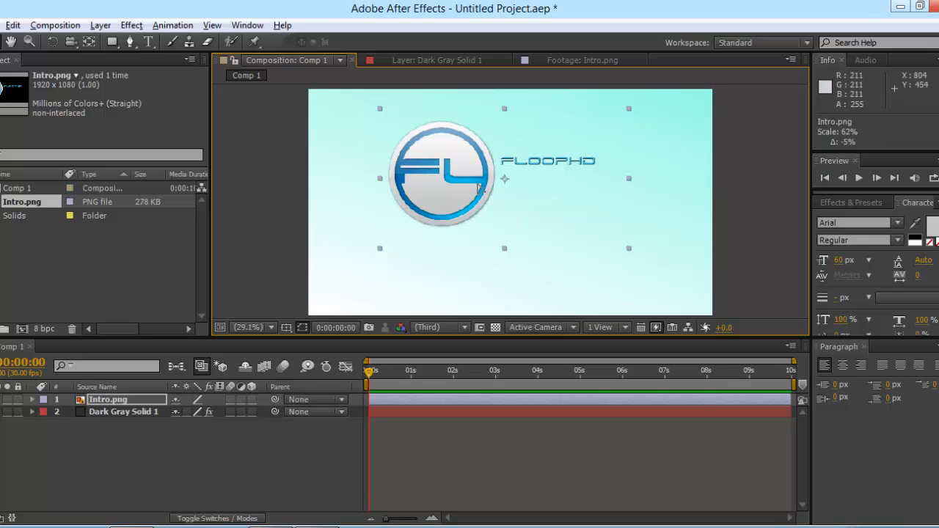
pyautogui.moveTo(479, 186); pyautogui.dragTo(479, 178)
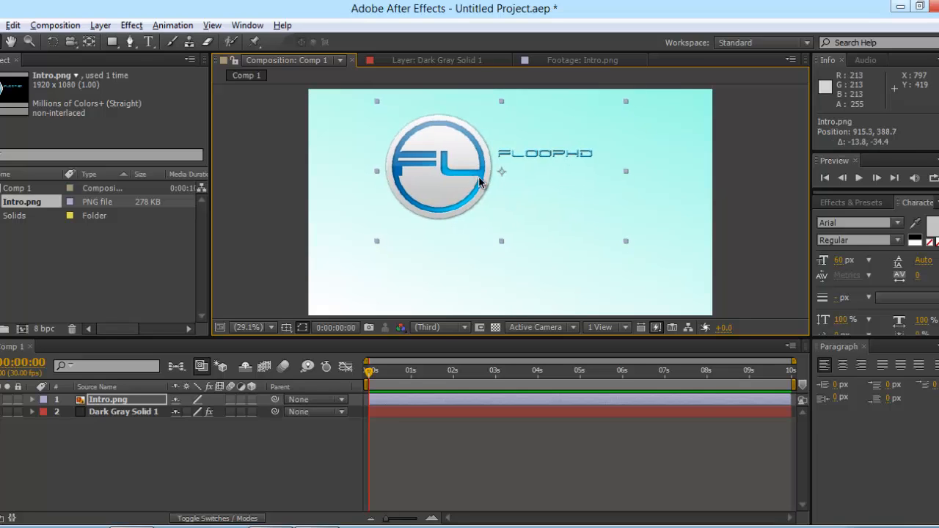
pyautogui.click(734, 160)
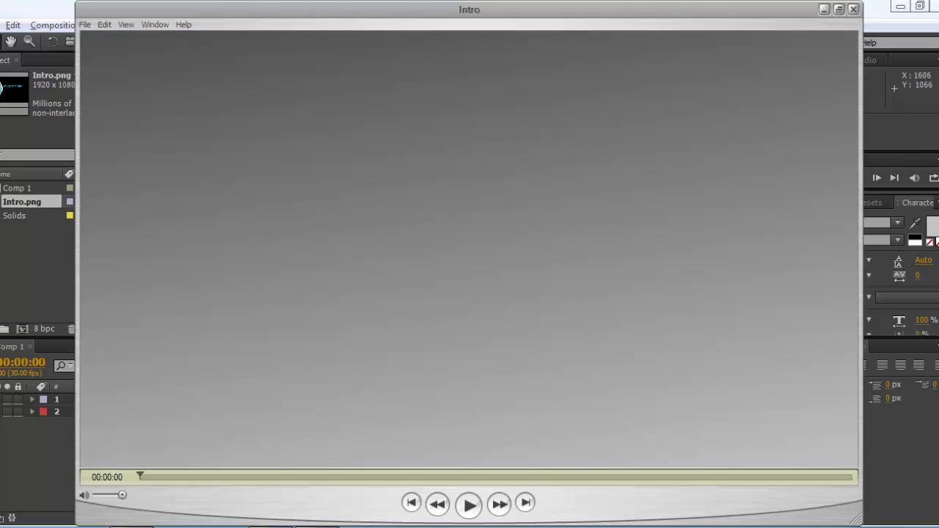
pyautogui.click(291, 477)
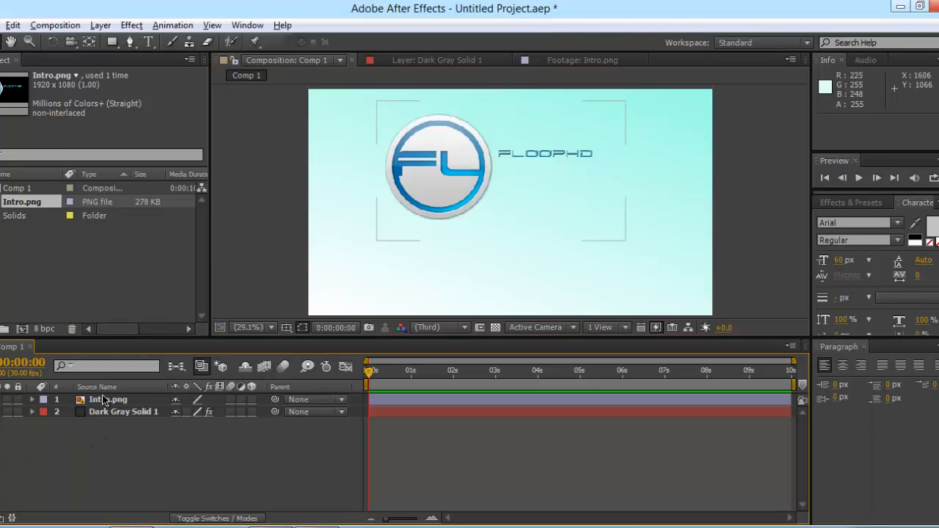
pyautogui.click(104, 400)
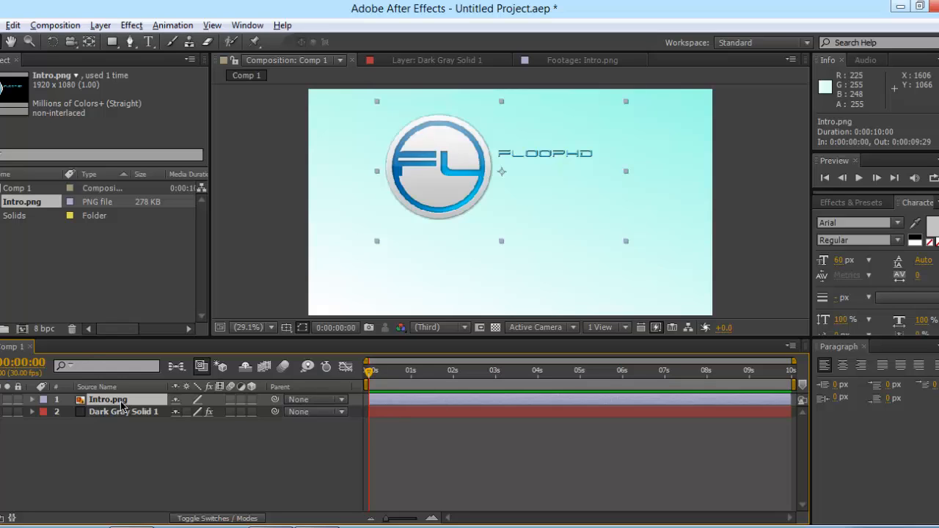
# Step: Duplicate the Intro.png layer with Ctrl+D and close the Layer and Footage viewers
pyautogui.hotkey('ctrl', 'd')
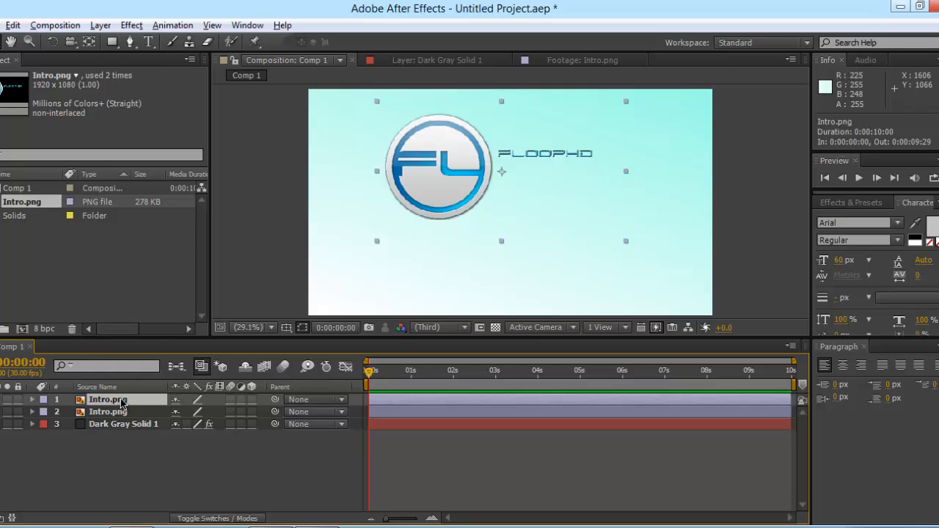
pyautogui.doubleClick(121, 402)
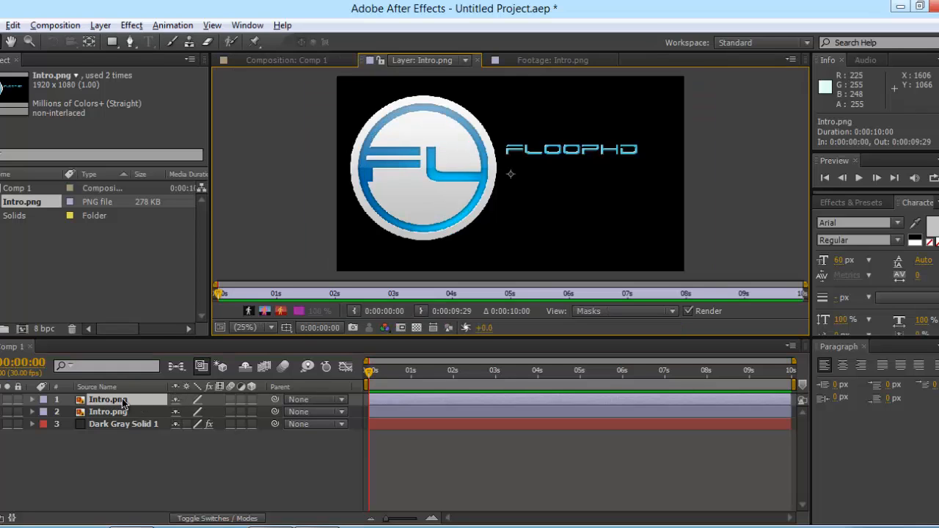
pyautogui.click(477, 62)
pyautogui.click(488, 61)
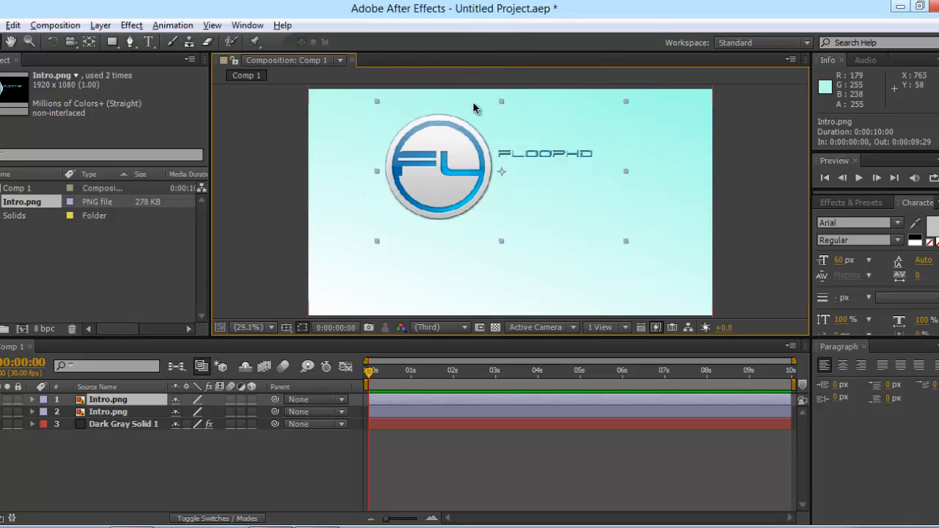
# Step: Flip the duplicate logo upside down and move it beneath the original as a reflection
pyautogui.doubleClick(123, 401)
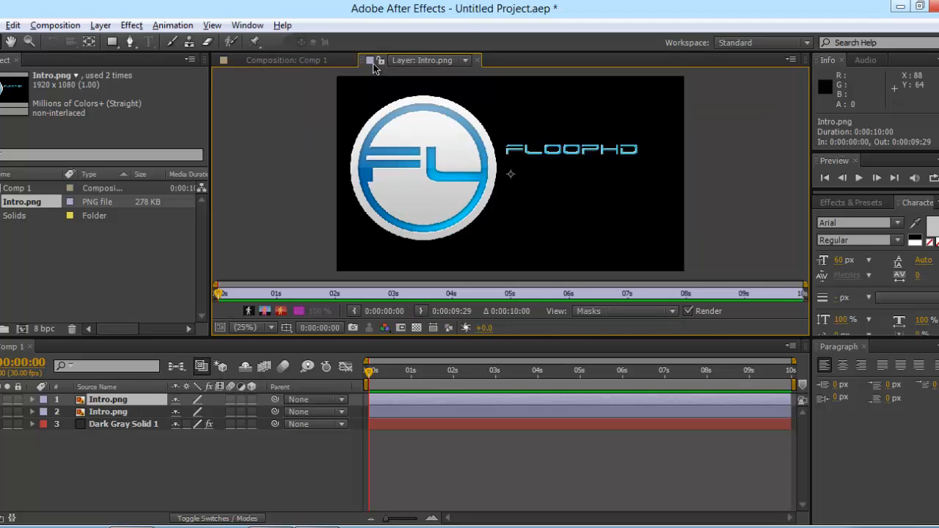
pyautogui.click(477, 60)
pyautogui.moveTo(501, 102); pyautogui.dragTo(485, 242)
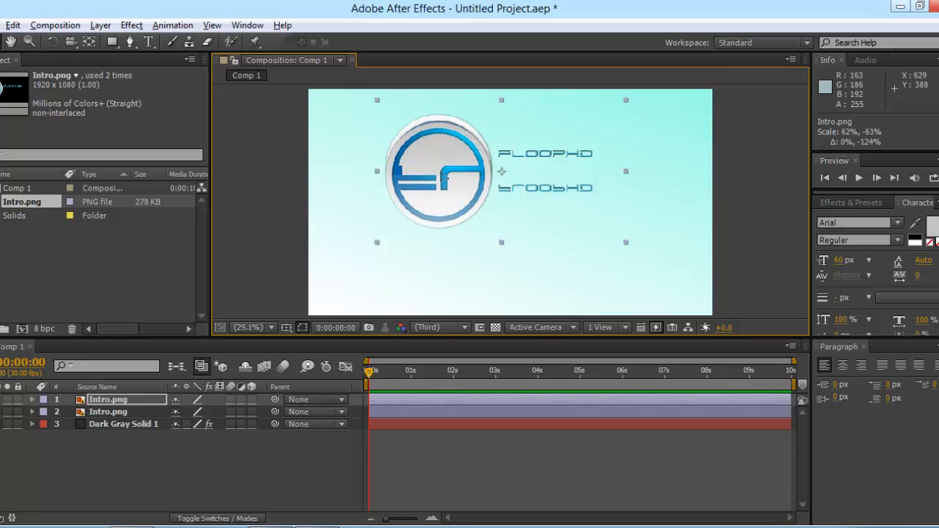
pyautogui.moveTo(438, 170); pyautogui.dragTo(419, 278)
pyautogui.doubleClick(417, 272)
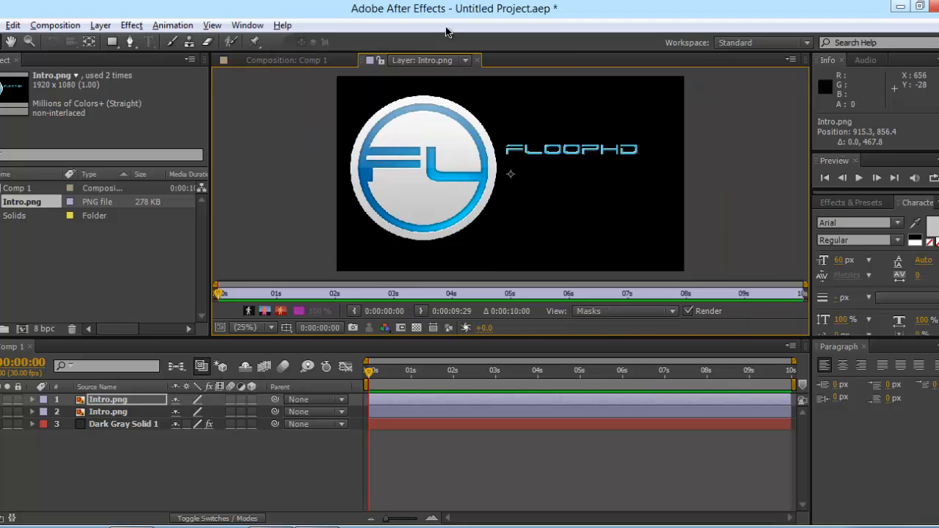
pyautogui.click(477, 59)
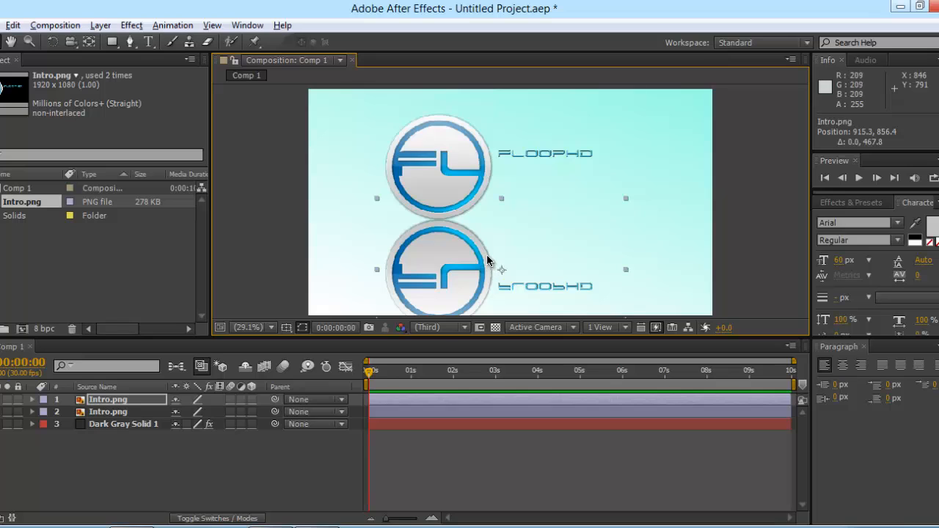
# Step: Enable the 3D Layer switch on the flipped logo layer
pyautogui.click(210, 401)
pyautogui.click(126, 400)
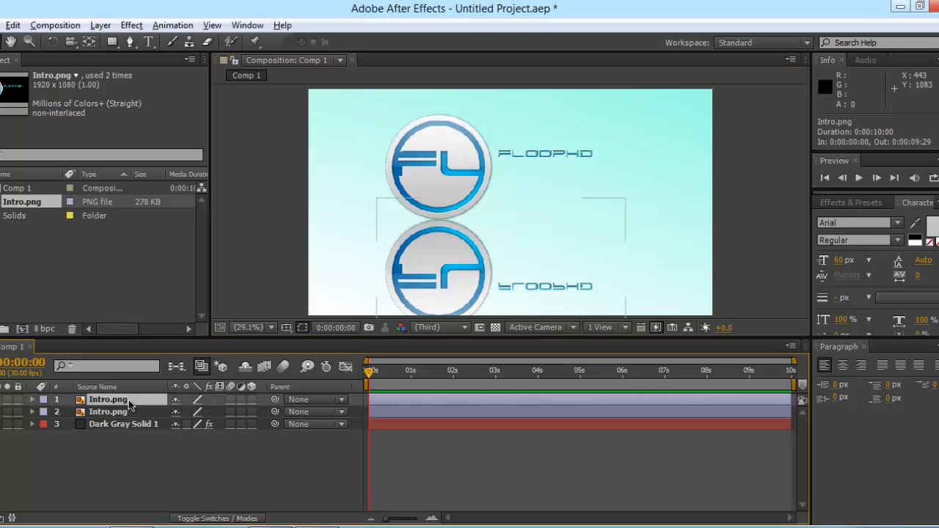
pyautogui.click(251, 400)
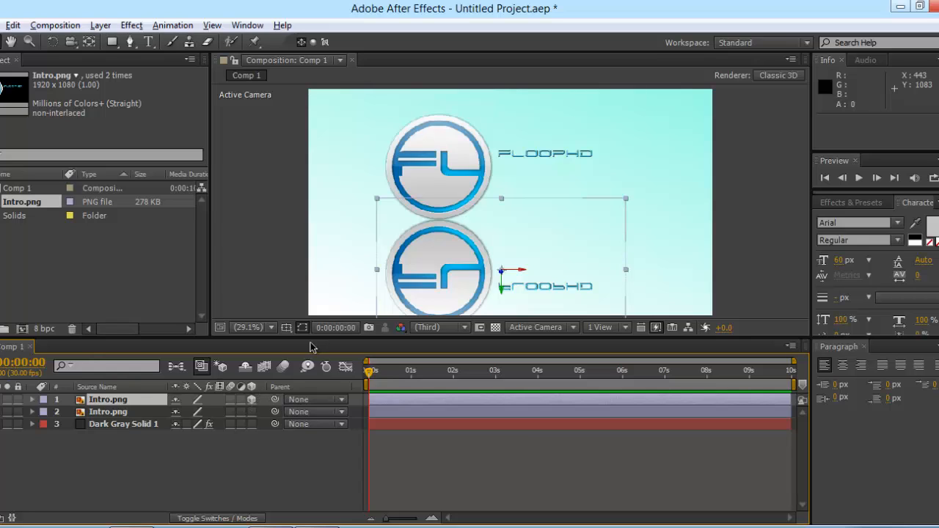
# Step: Set the reflection's X Rotation to -75° and position it at 894.6, 773.9 under the logo
pyautogui.click(33, 400)
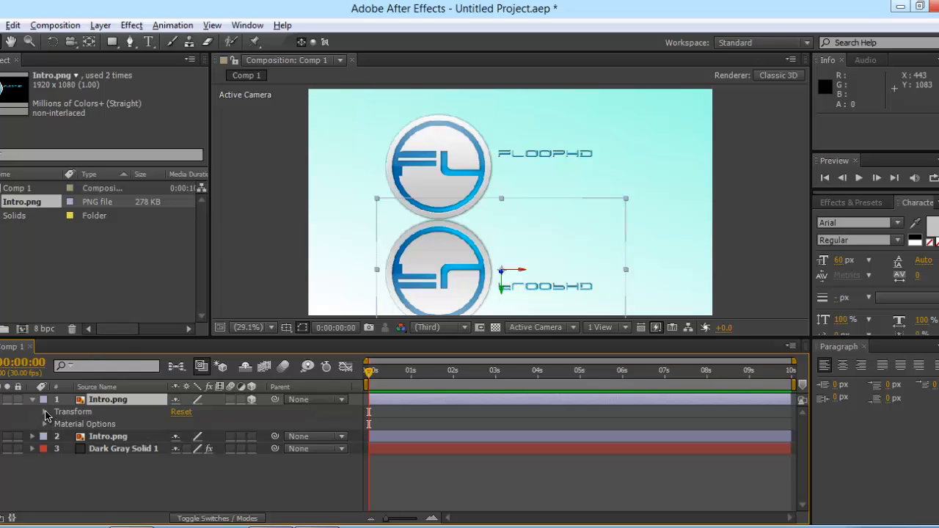
pyautogui.click(45, 413)
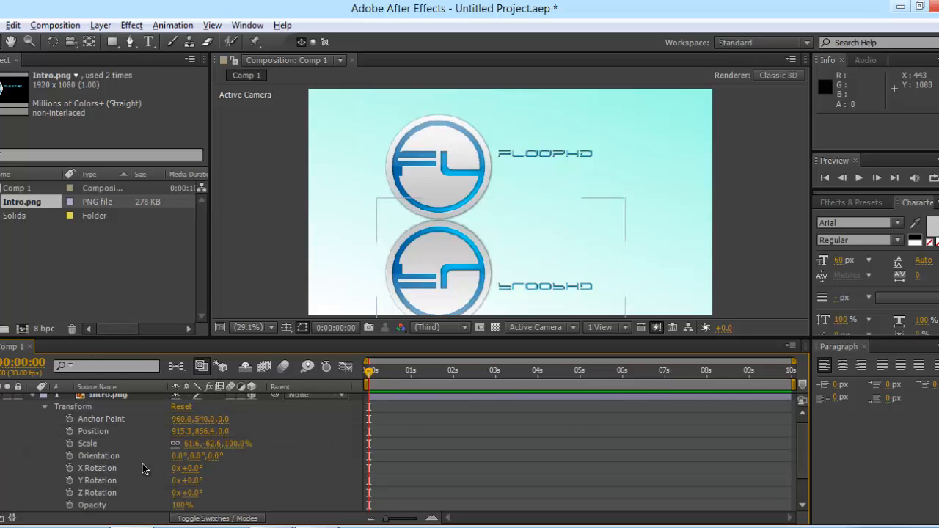
pyautogui.click(190, 469)
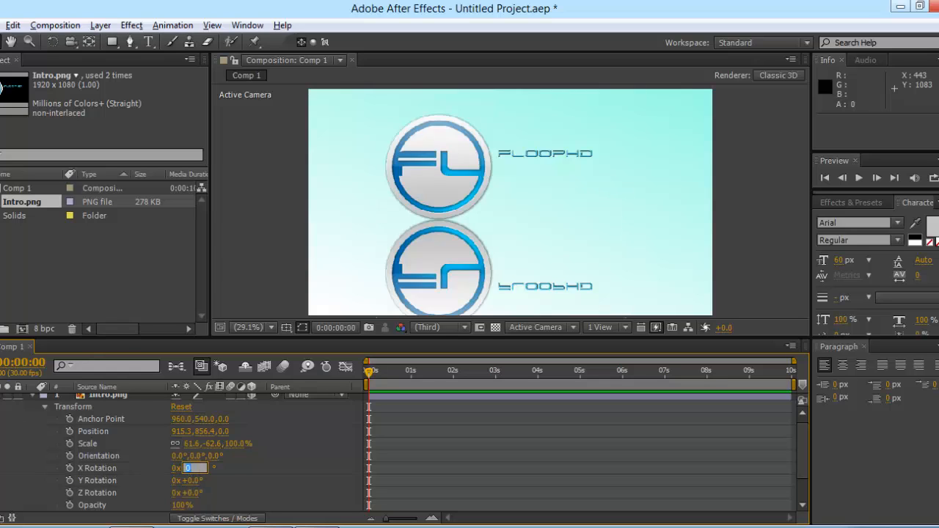
pyautogui.write('-75')
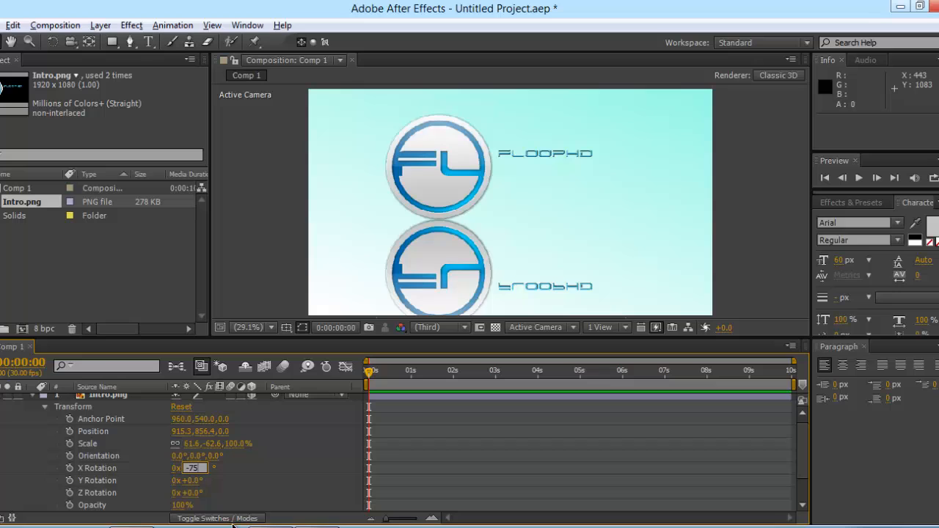
pyautogui.press('Return')
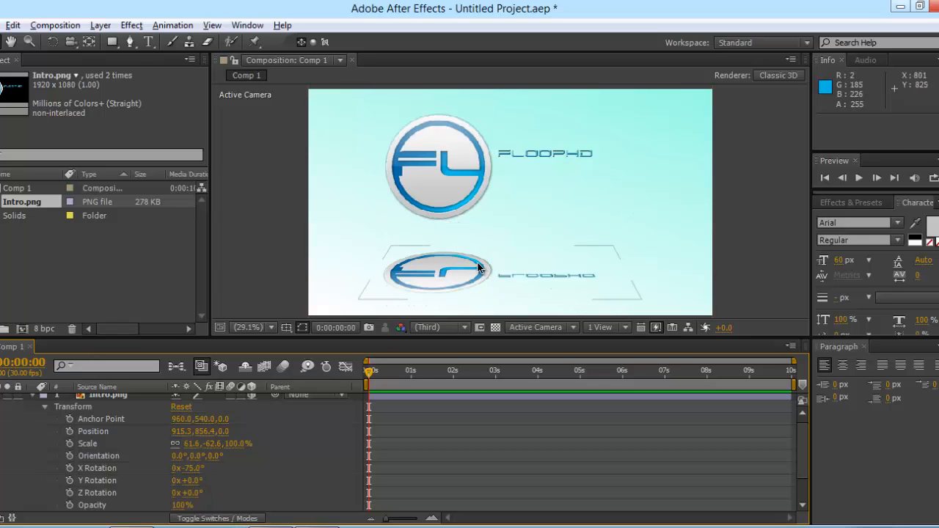
pyautogui.moveTo(479, 273); pyautogui.dragTo(468, 253)
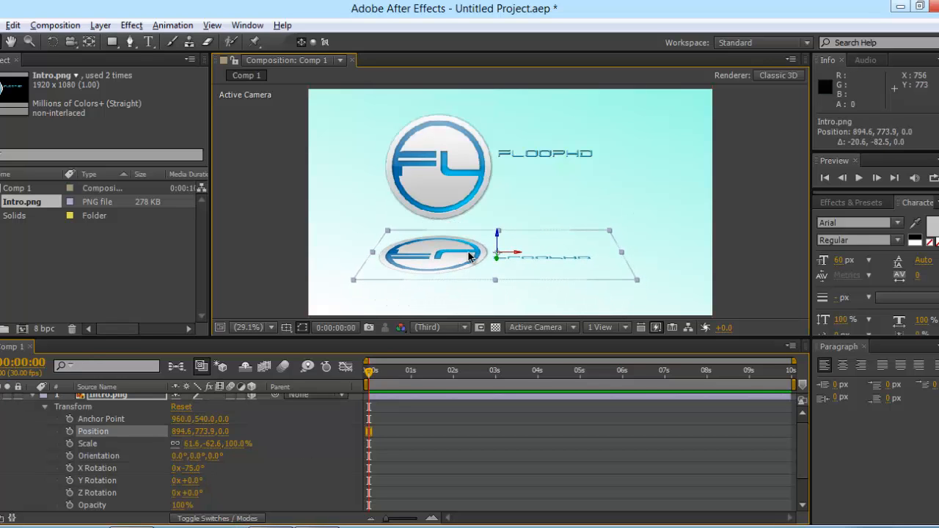
pyautogui.click(687, 233)
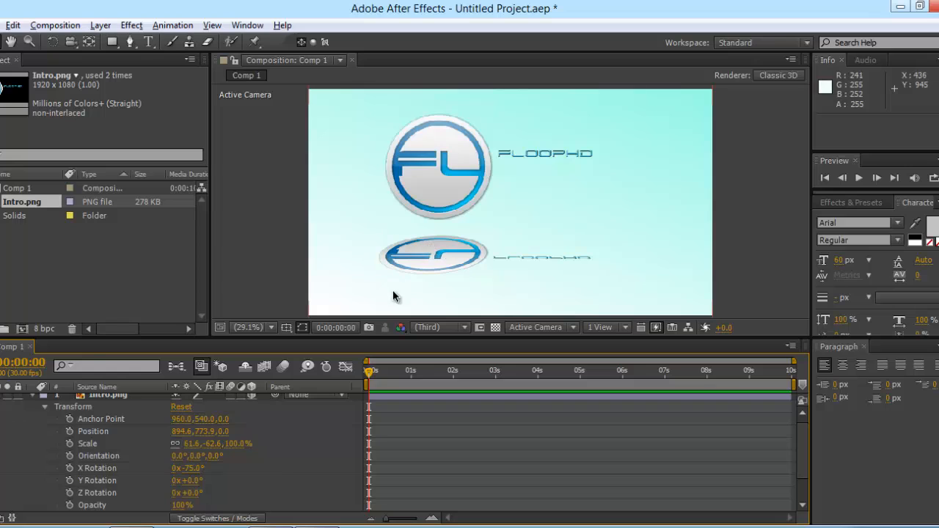
# Step: Nudge the reflection logo slightly up and right, undoing an accidental background move
pyautogui.click(34, 396)
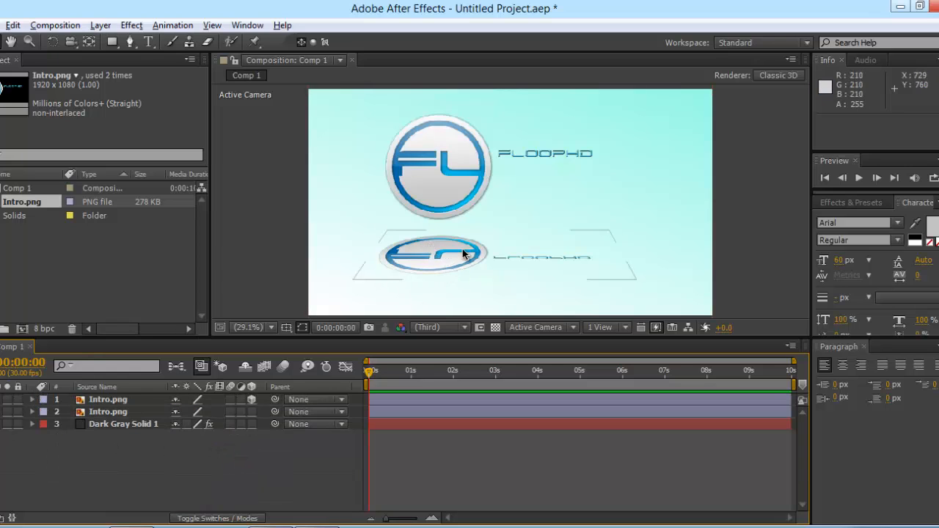
pyautogui.moveTo(464, 254); pyautogui.dragTo(466, 244)
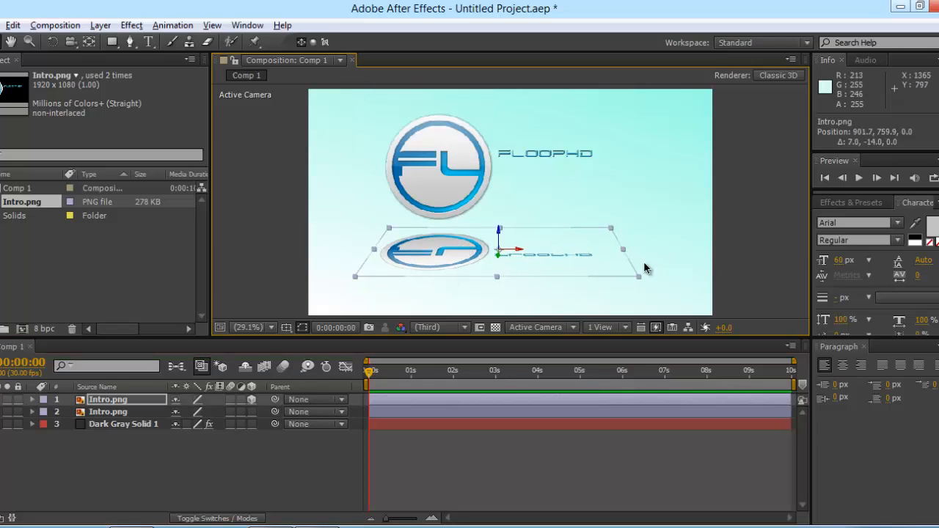
pyautogui.click(702, 260)
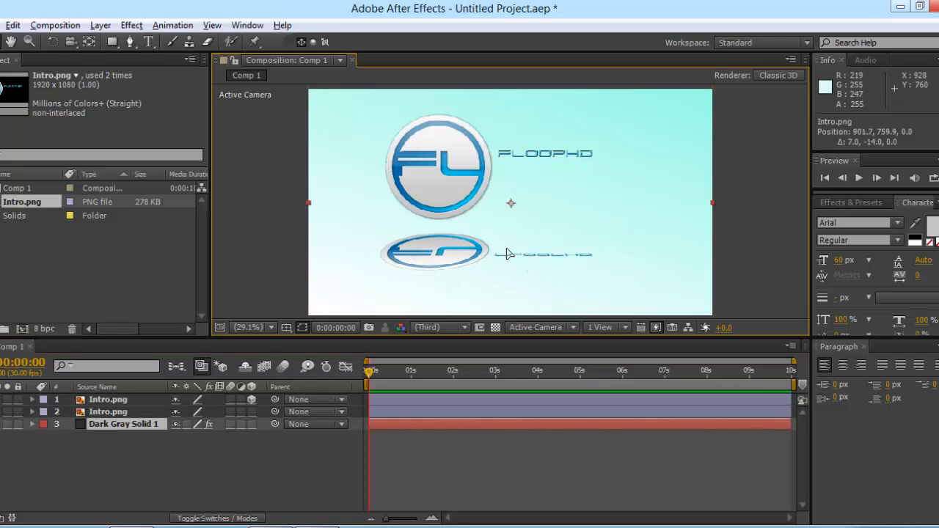
pyautogui.moveTo(502, 251); pyautogui.dragTo(505, 253)
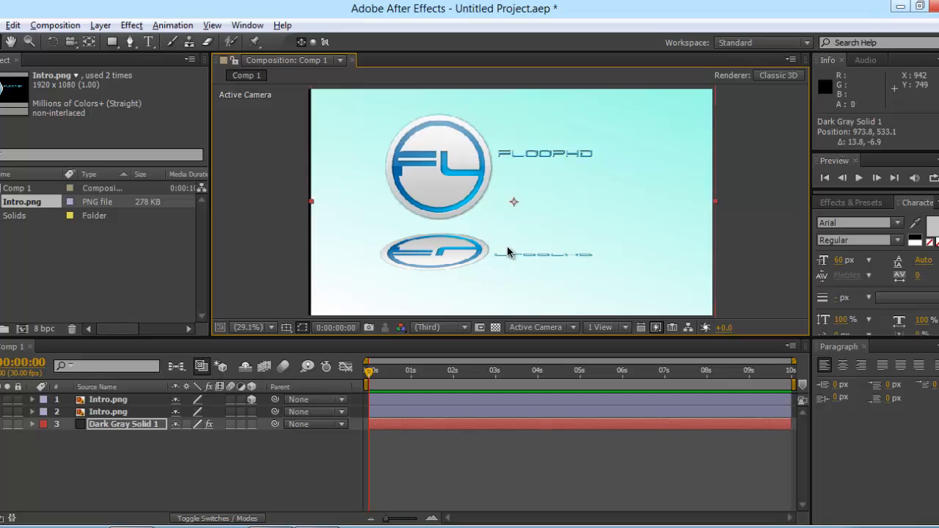
pyautogui.hotkey('ctrl', 'z')
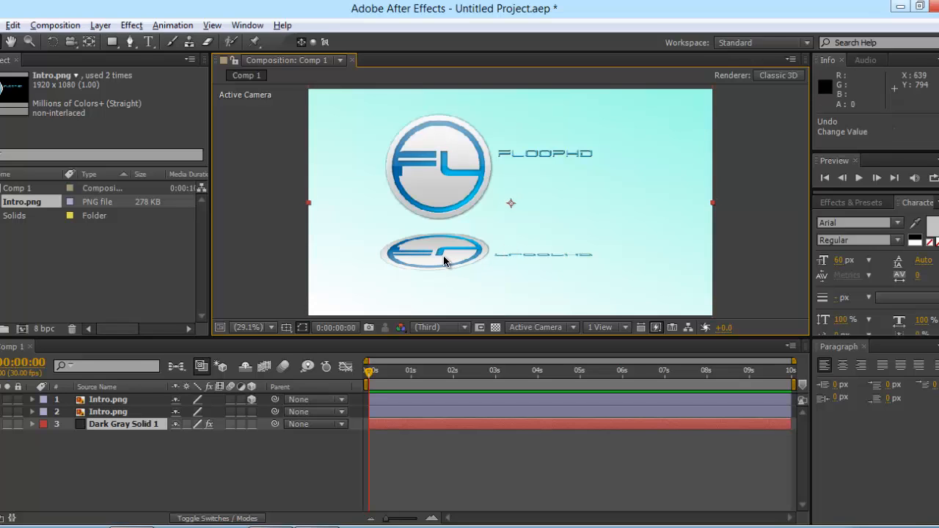
pyautogui.click(444, 257)
pyautogui.moveTo(412, 252); pyautogui.dragTo(415, 249)
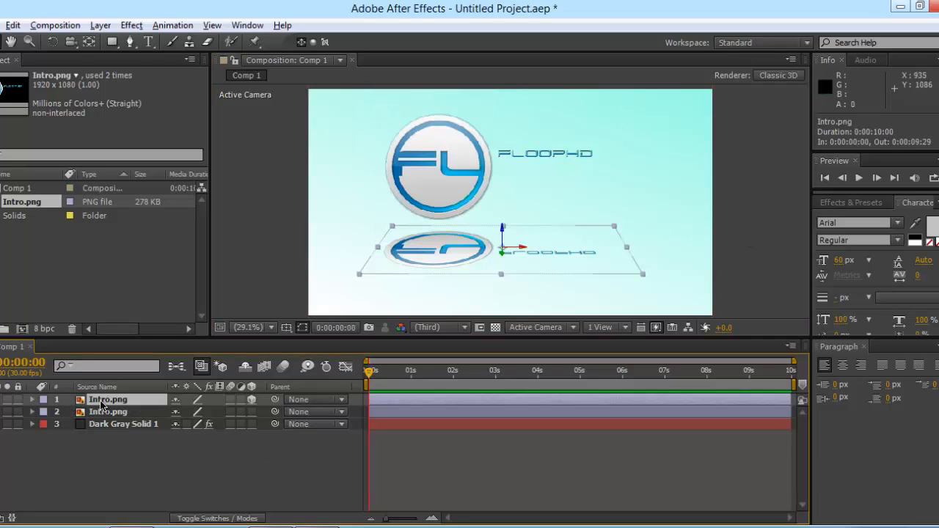
# Step: Set the reflection layer's Opacity to 25%
pyautogui.press('t')
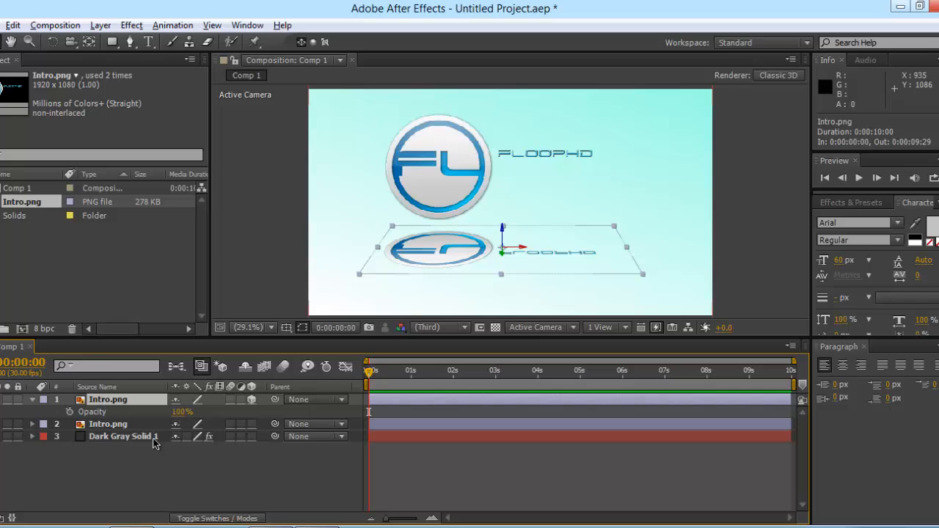
pyautogui.click(181, 411)
pyautogui.press('BackSpace')
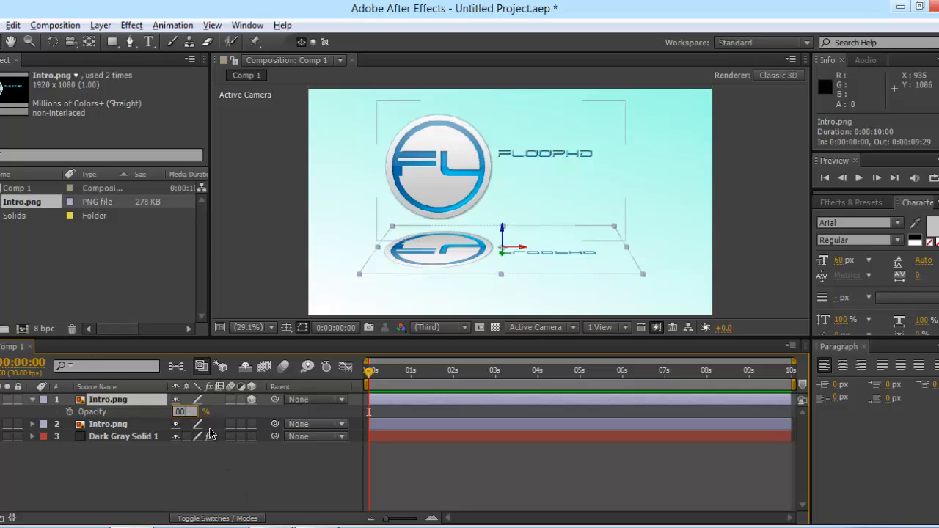
pyautogui.press('Delete')
pyautogui.press('Delete')
pyautogui.write('25')
pyautogui.click(226, 470)
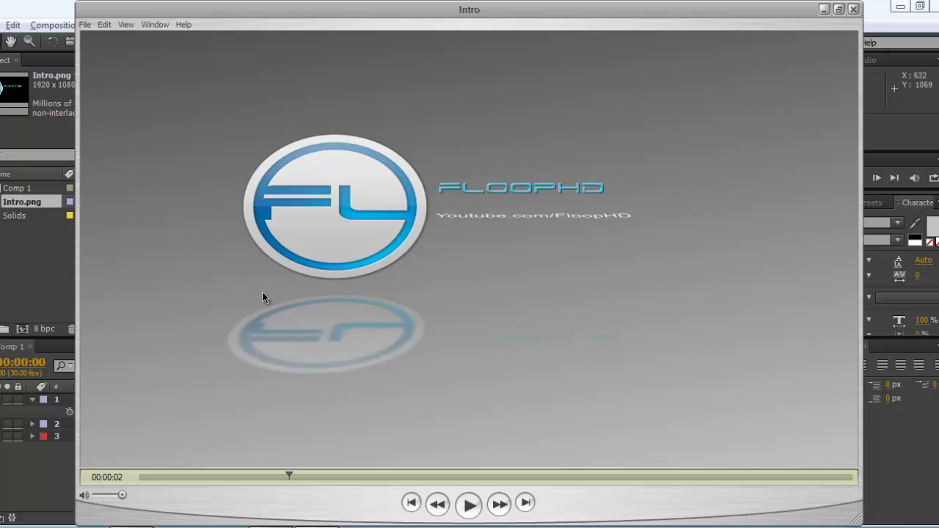
pyautogui.click(33, 486)
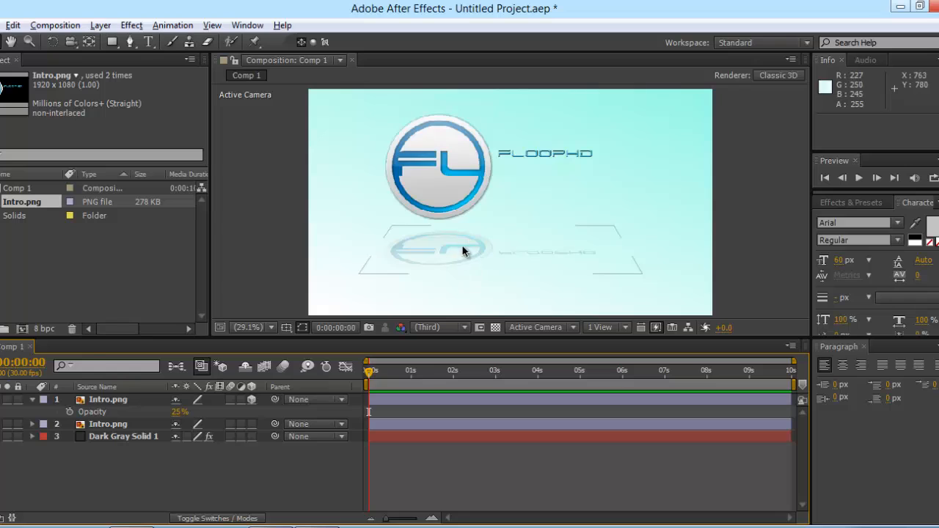
# Step: Set the main logo layer's opacity to 0% with a keyframe at the start
pyautogui.click(33, 400)
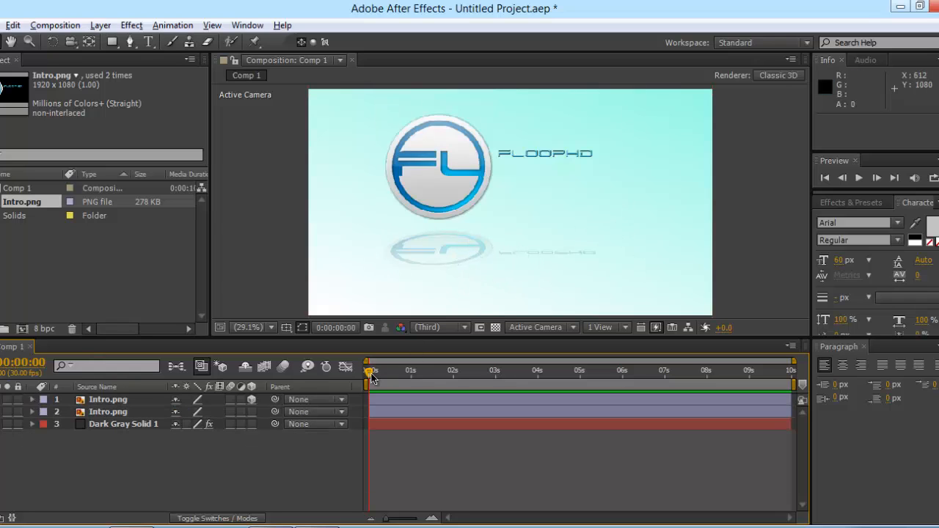
pyautogui.moveTo(371, 375); pyautogui.dragTo(345, 365)
pyautogui.click(85, 401)
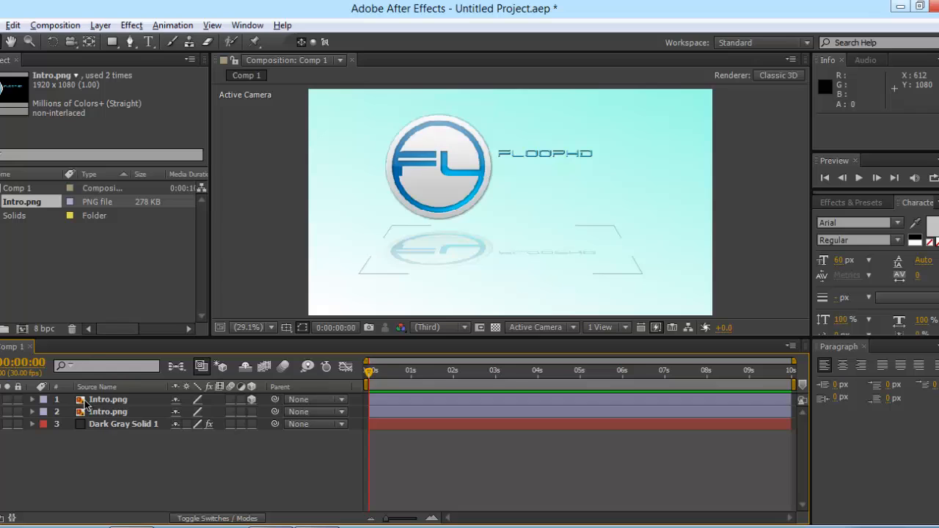
pyautogui.click(103, 413)
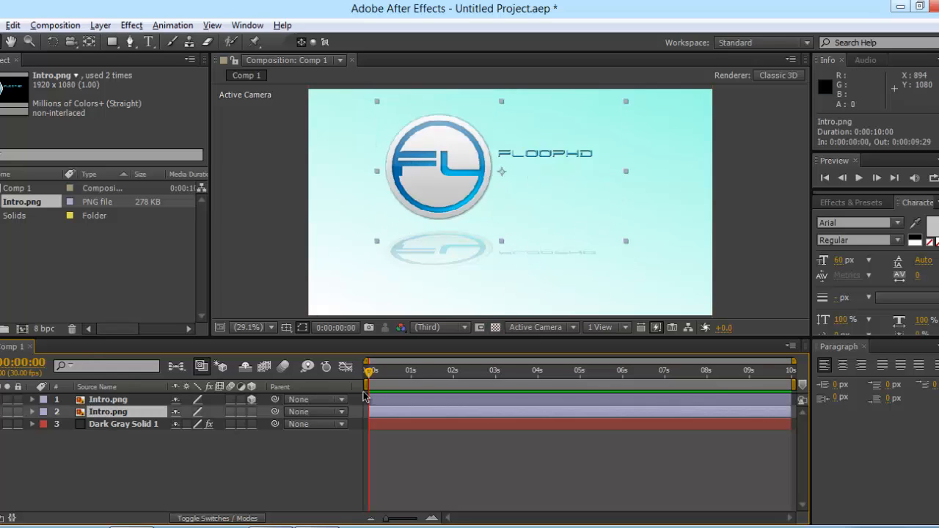
pyautogui.press('t')
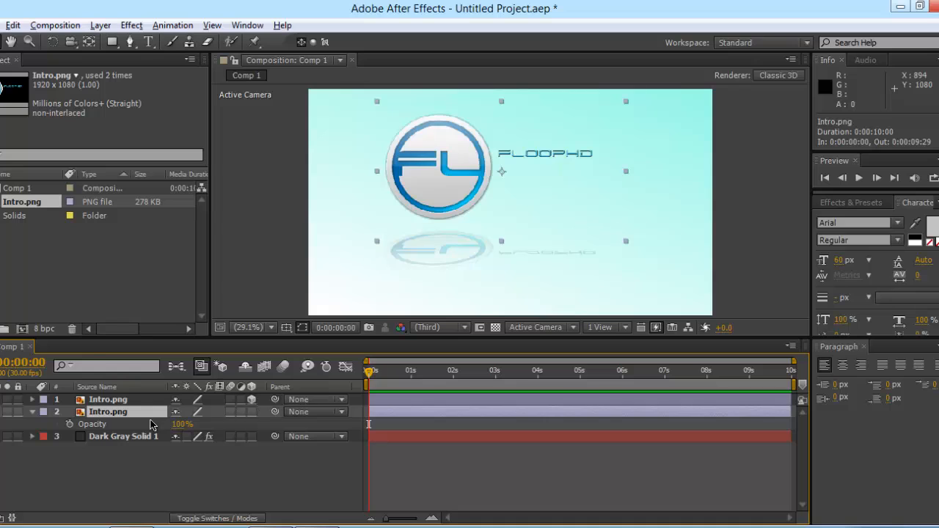
pyautogui.click(182, 424)
pyautogui.write('0')
pyautogui.click(234, 478)
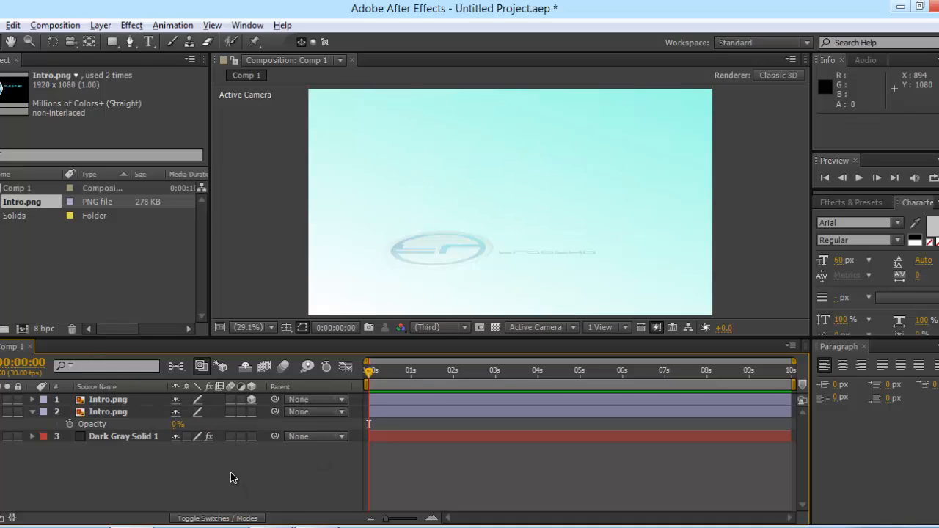
pyautogui.click(70, 424)
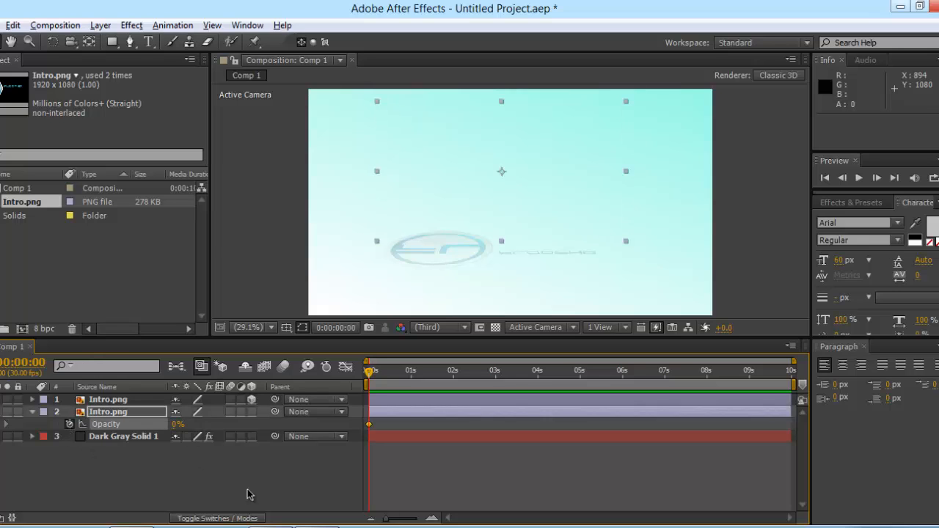
# Step: Set the main logo's opacity to 90% at 0:00:02:11 and preview the fade-in
pyautogui.moveTo(370, 377); pyautogui.dragTo(471, 372)
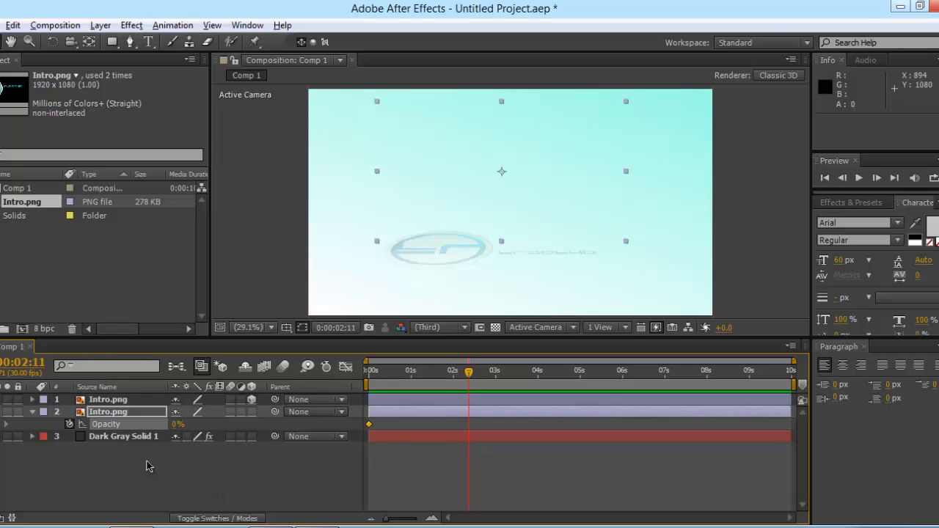
pyautogui.click(178, 424)
pyautogui.write('90')
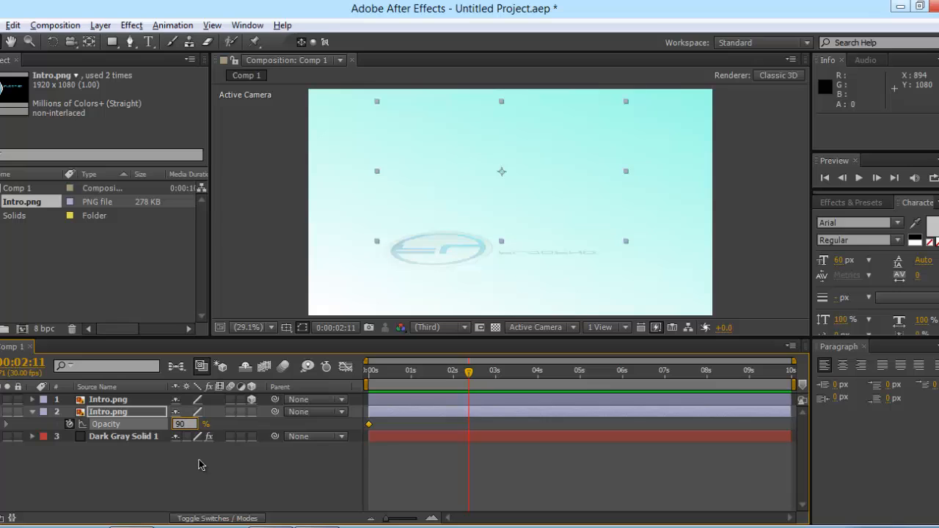
pyautogui.click(202, 465)
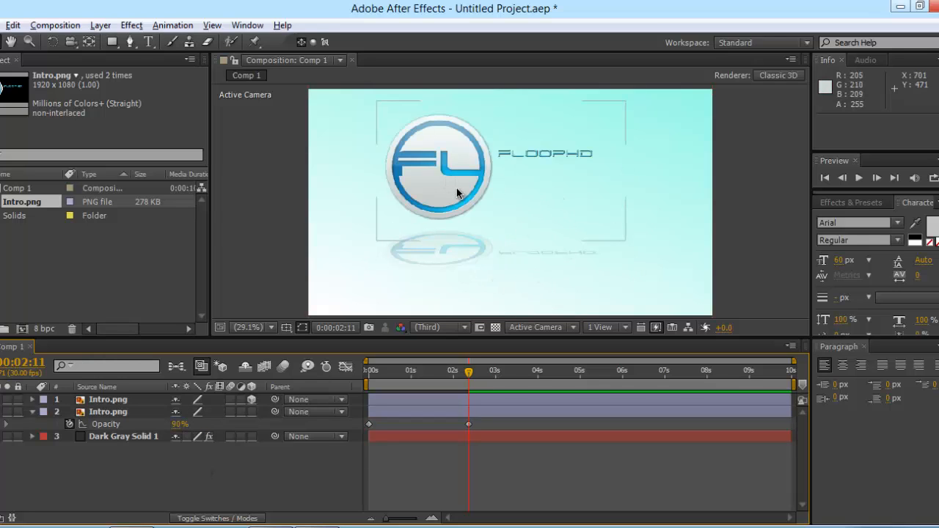
pyautogui.scroll(-2, 452, 188)
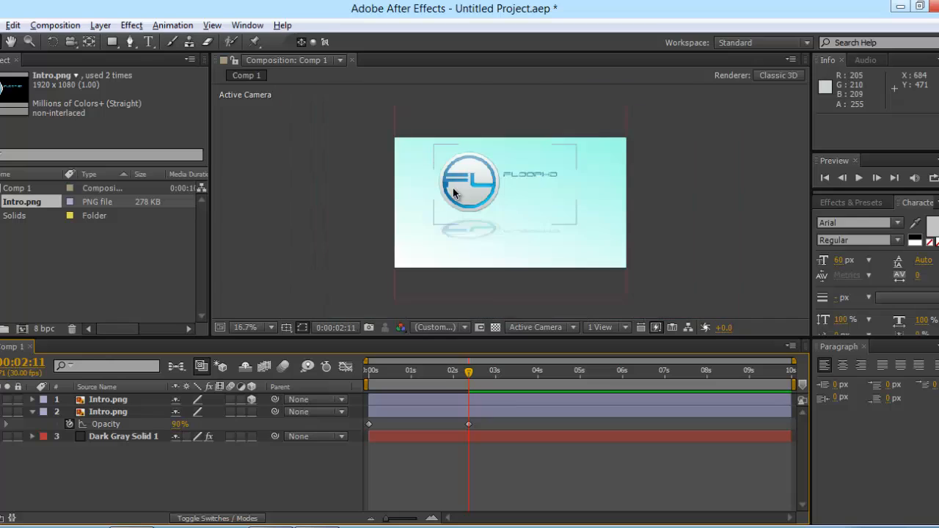
pyautogui.scroll(2, 453, 188)
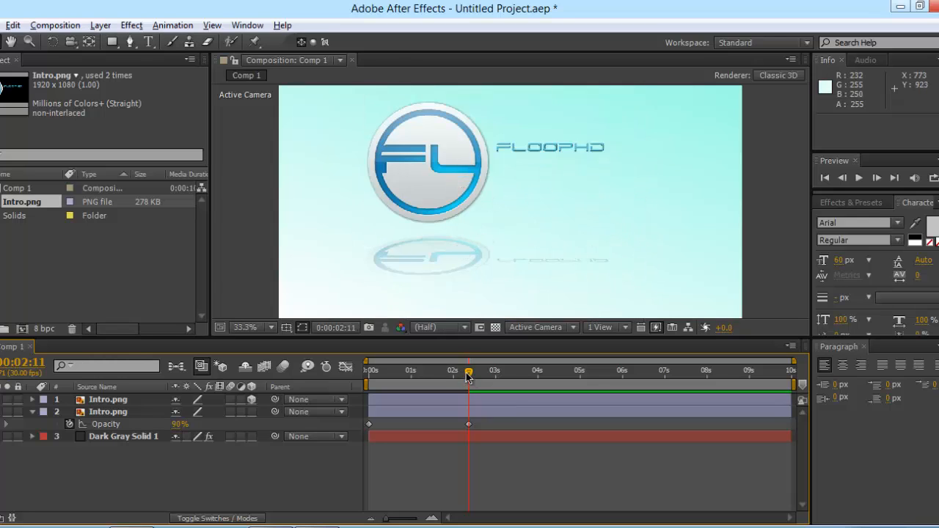
pyautogui.moveTo(468, 374); pyautogui.dragTo(360, 375)
# Step: Give the reflection logo layer a 0% opacity keyframe at the start
pyautogui.click(132, 398)
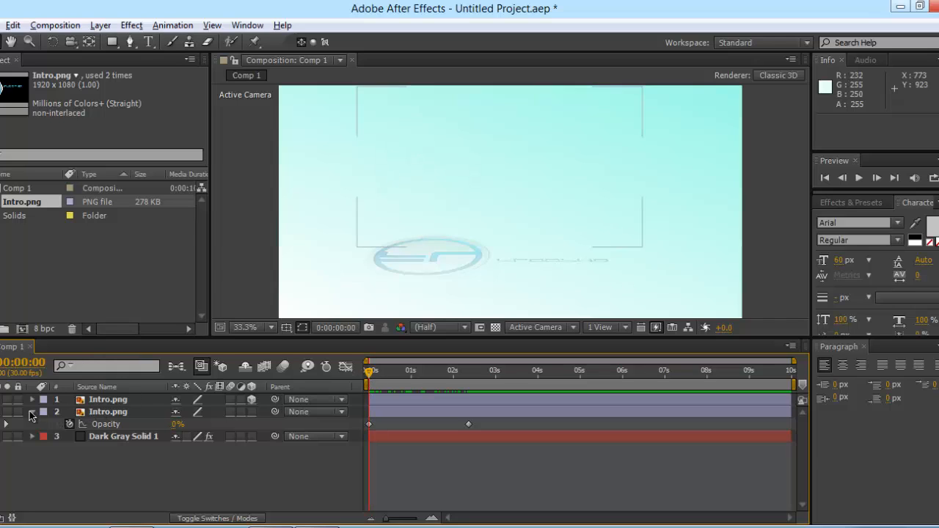
pyautogui.click(32, 412)
pyautogui.click(147, 399)
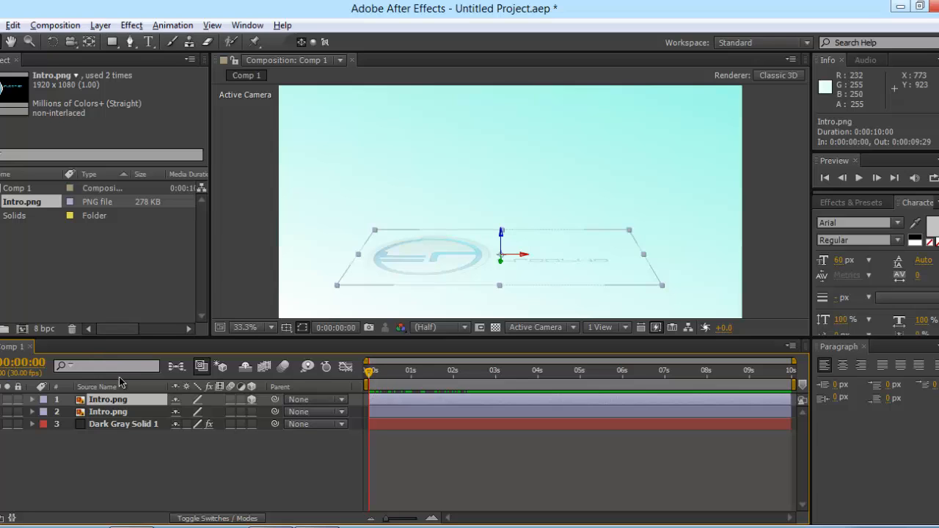
pyautogui.press('t')
pyautogui.click(181, 412)
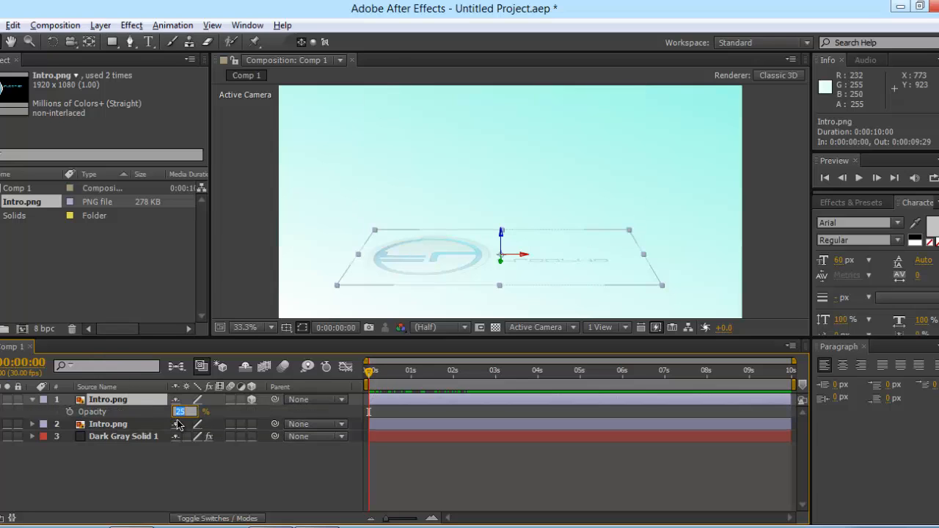
pyautogui.write('0')
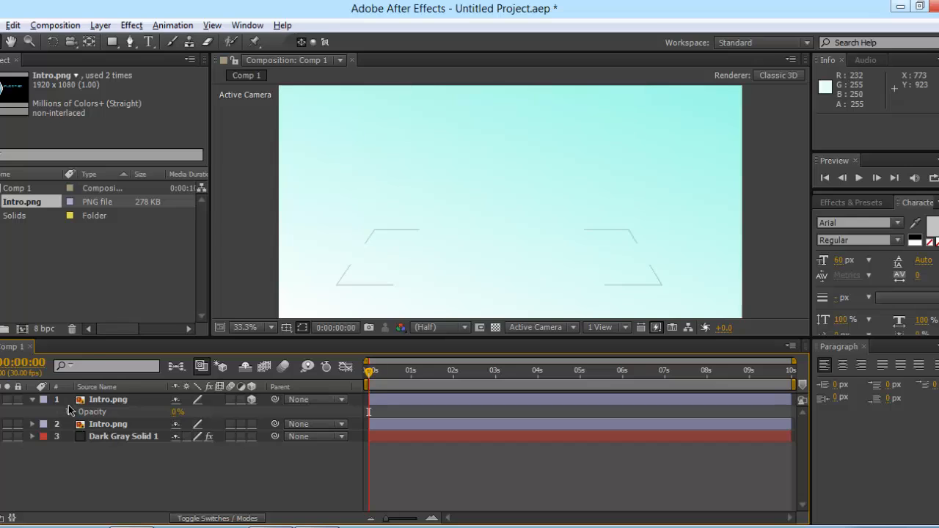
pyautogui.click(70, 412)
# Step: Set the reflection's opacity to 25% at 0:00:02:11 and preview both logos fading in
pyautogui.moveTo(366, 380); pyautogui.dragTo(470, 375)
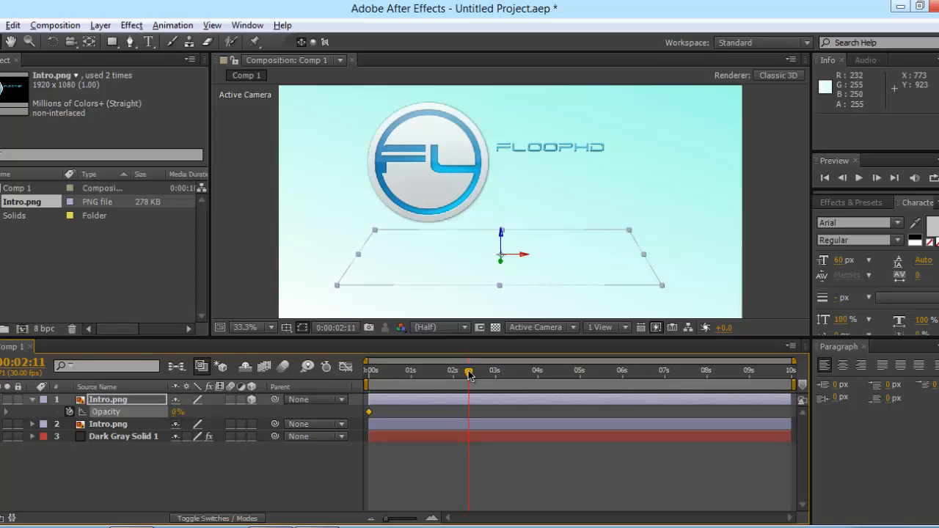
pyautogui.click(178, 412)
pyautogui.write('2')
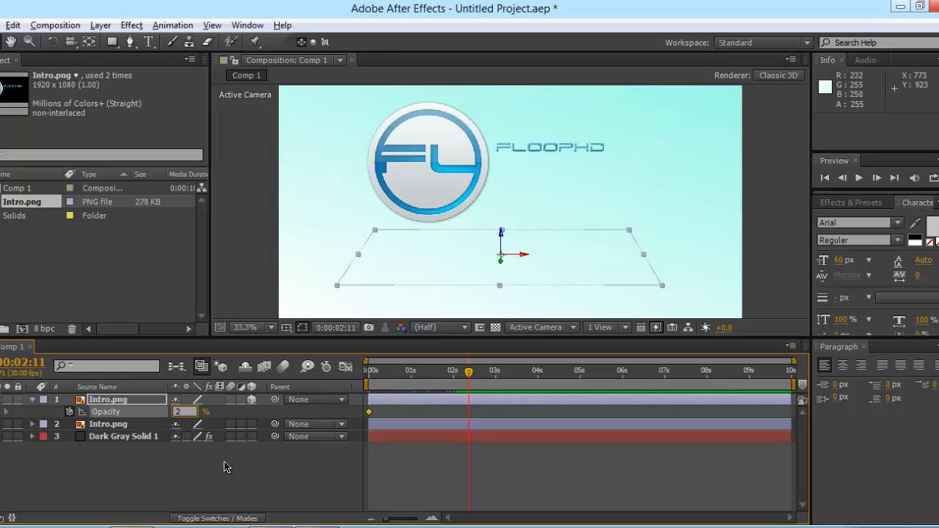
pyautogui.write('5')
pyautogui.press('Return')
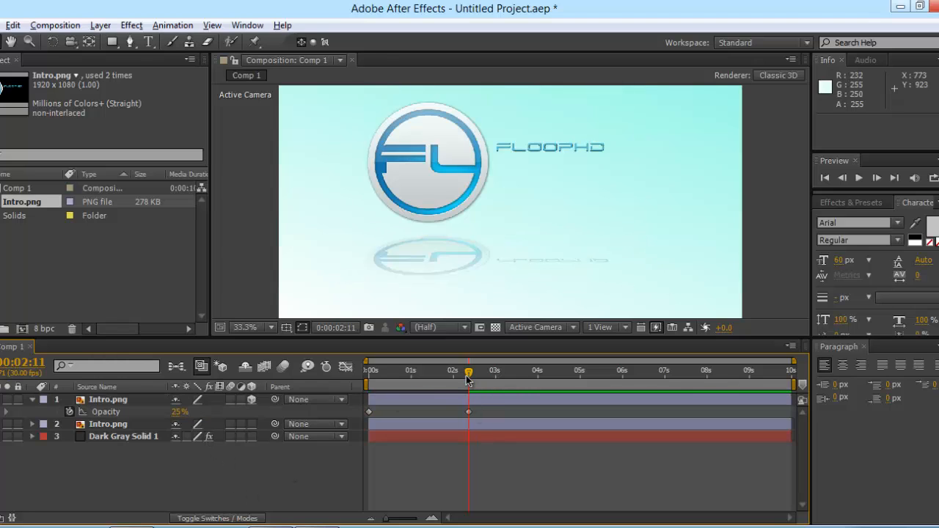
pyautogui.moveTo(469, 374)
pyautogui.mouseDown()
pyautogui.moveTo(369, 375)
pyautogui.moveTo(465, 376)
pyautogui.moveTo(373, 381)
pyautogui.moveTo(438, 383)
pyautogui.moveTo(405, 386)
pyautogui.moveTo(462, 377)
pyautogui.mouseUp()
pyautogui.press('Home')
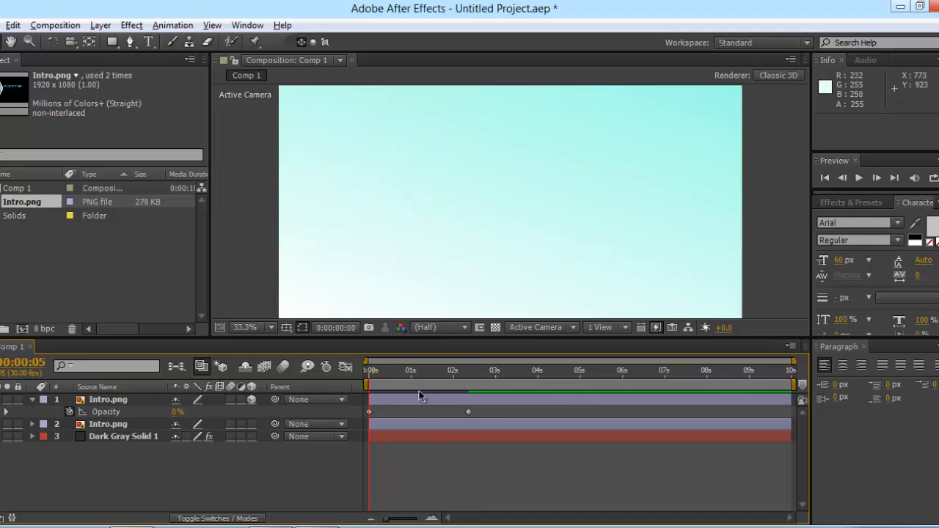
pyautogui.moveTo(348, 393); pyautogui.dragTo(274, 390)
pyautogui.click(31, 400)
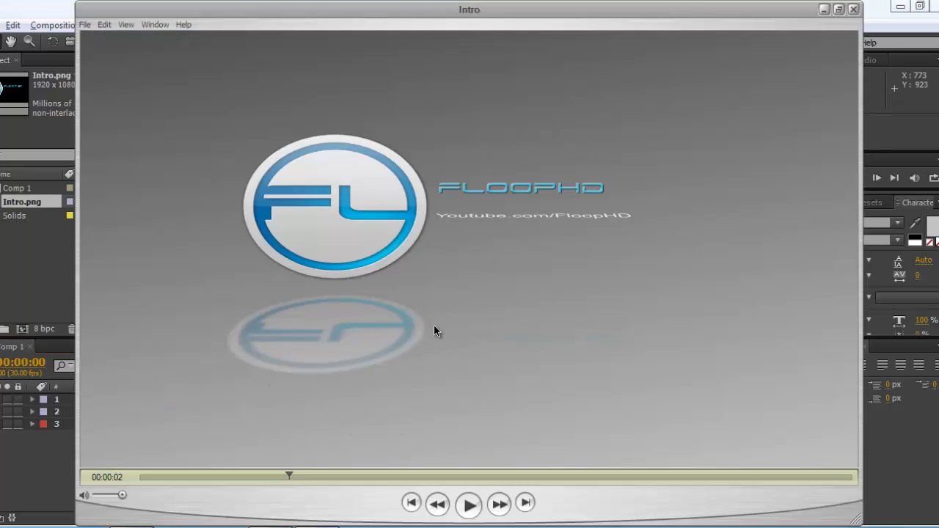
# Step: Rewind the reference intro video, then select the second Intro.png layer in After Effects
pyautogui.moveTo(305, 475); pyautogui.dragTo(132, 475)
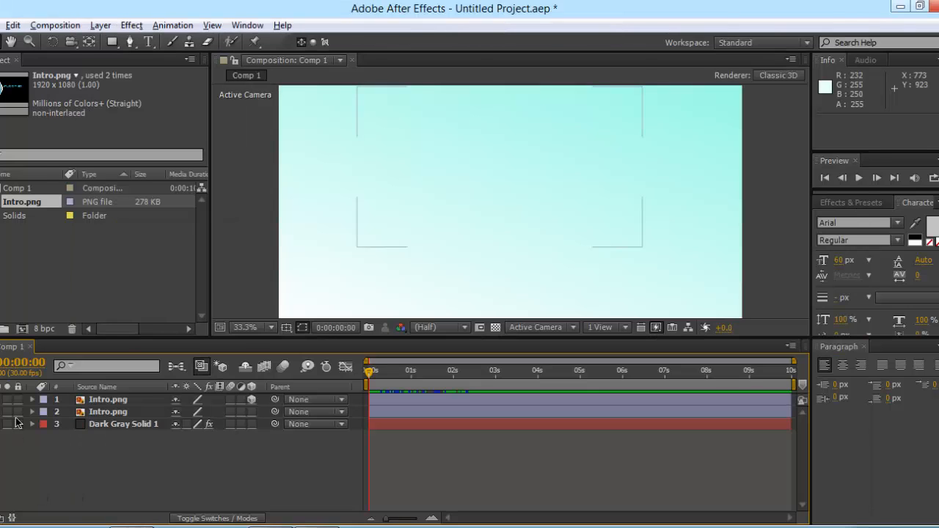
pyautogui.click(99, 413)
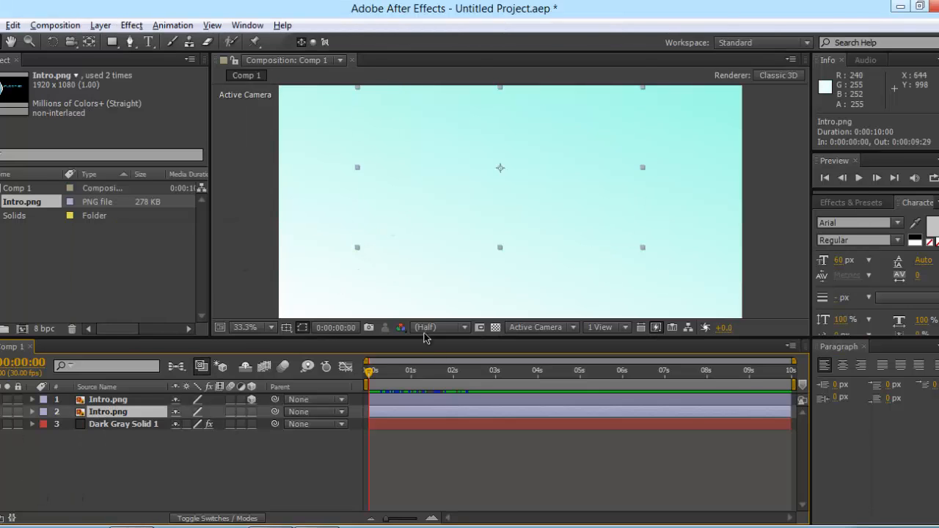
pyautogui.click(115, 402)
pyautogui.click(112, 414)
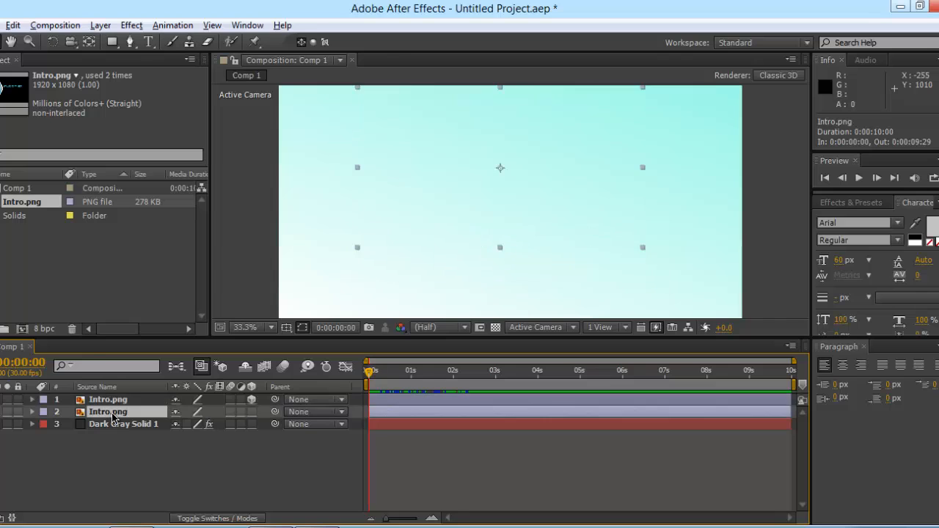
# Step: Add a Gaussian Blur to the second Intro.png layer with a Blurriness 100 keyframe at 0s
pyautogui.click(132, 25)
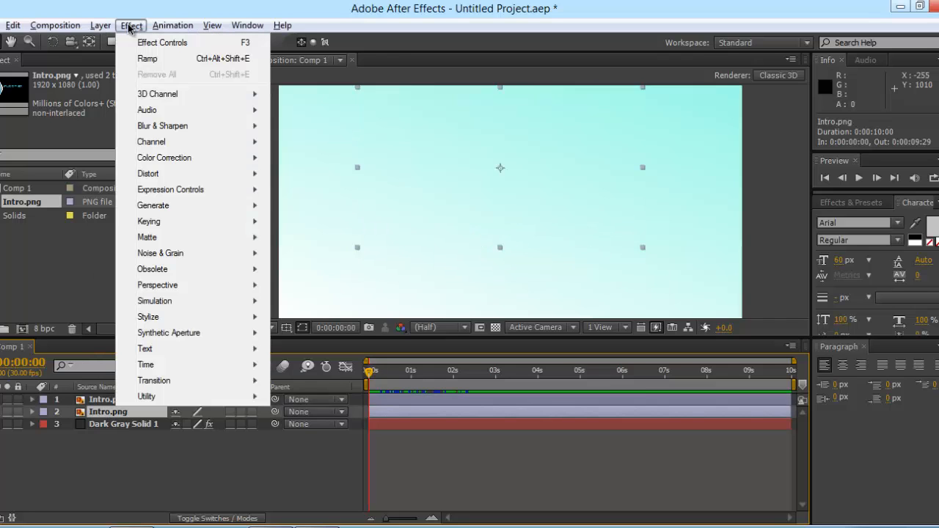
pyautogui.moveTo(174, 125)
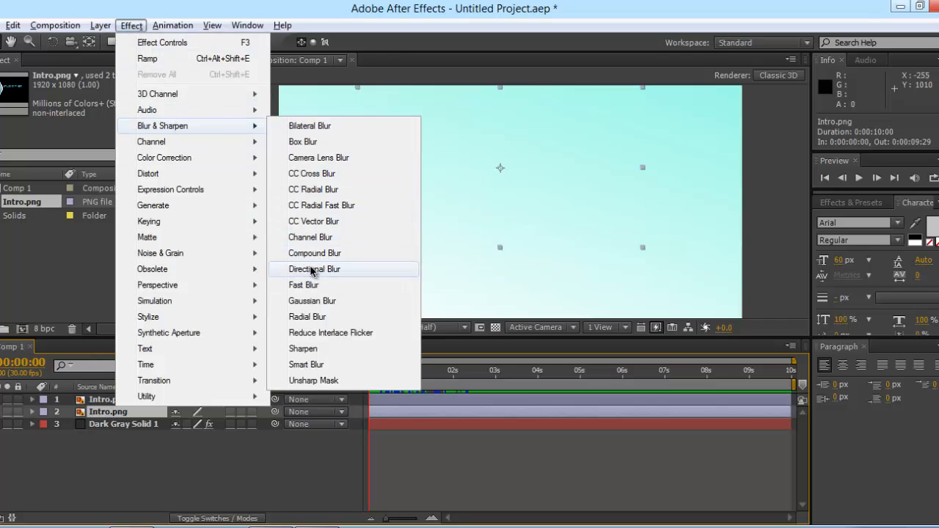
pyautogui.click(323, 301)
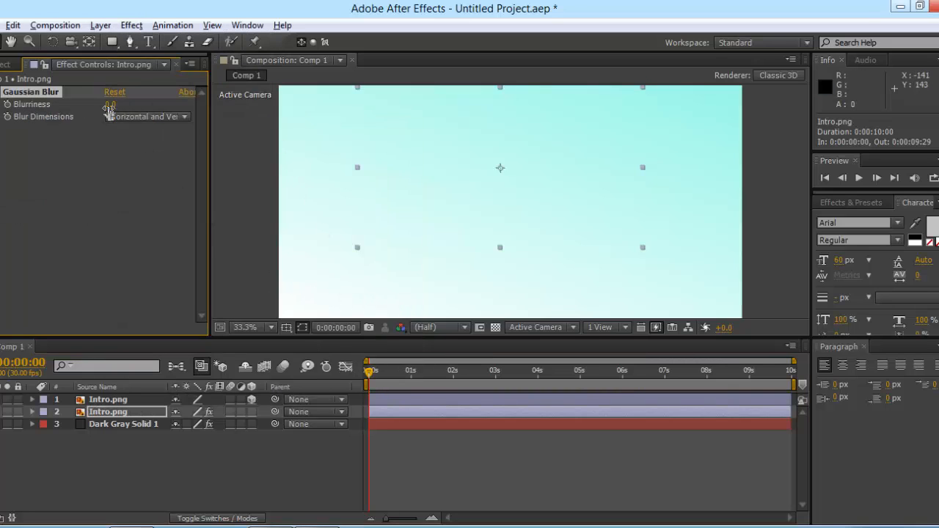
pyautogui.click(109, 105)
pyautogui.write('1')
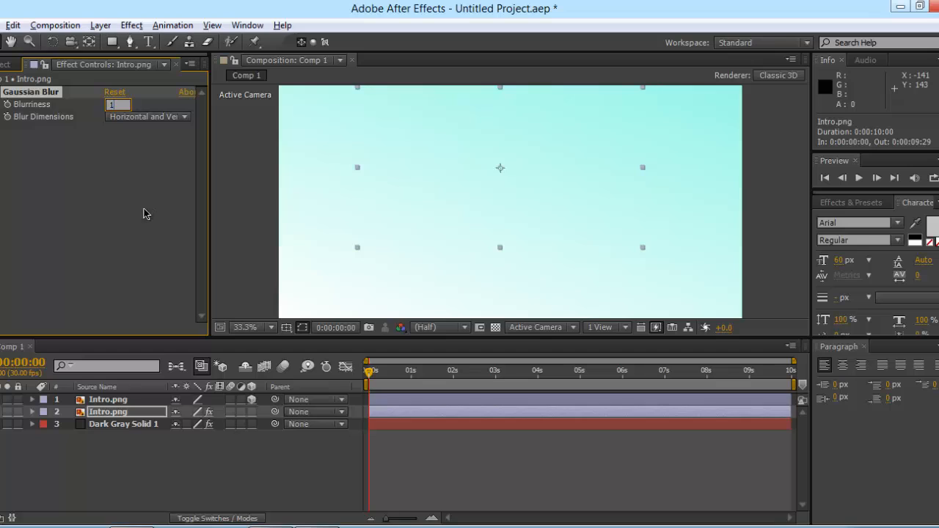
pyautogui.write('00')
pyautogui.press('Return')
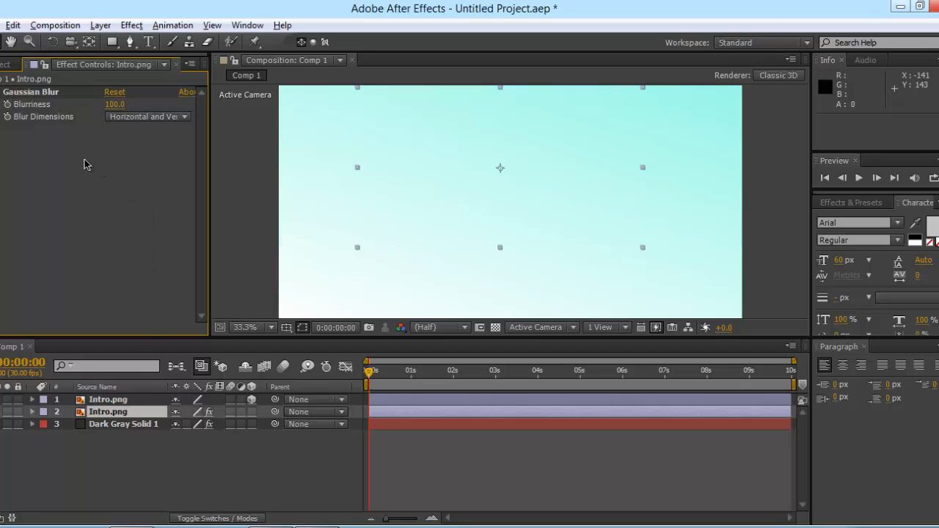
pyautogui.click(6, 105)
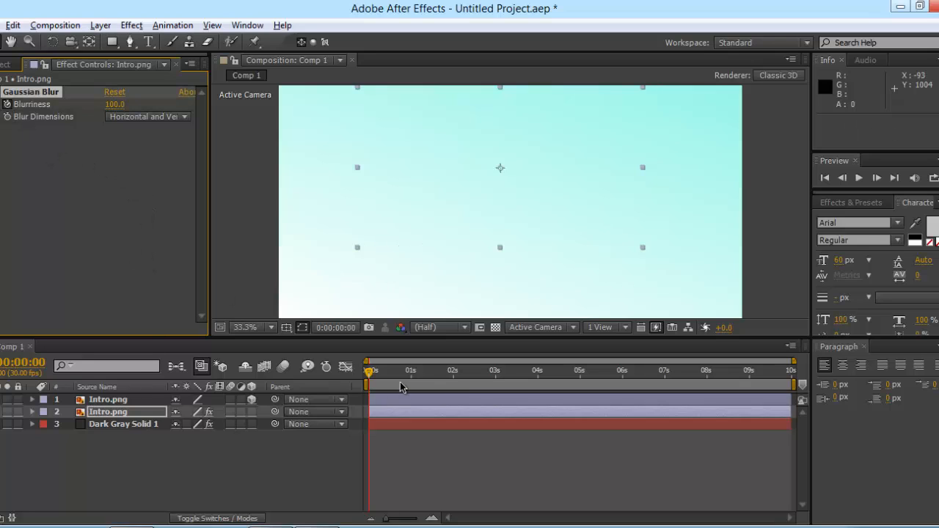
# Step: Set Blurriness to 0 at about 0:00:02:12 and preview the blur easing off
pyautogui.moveTo(370, 384); pyautogui.dragTo(470, 376)
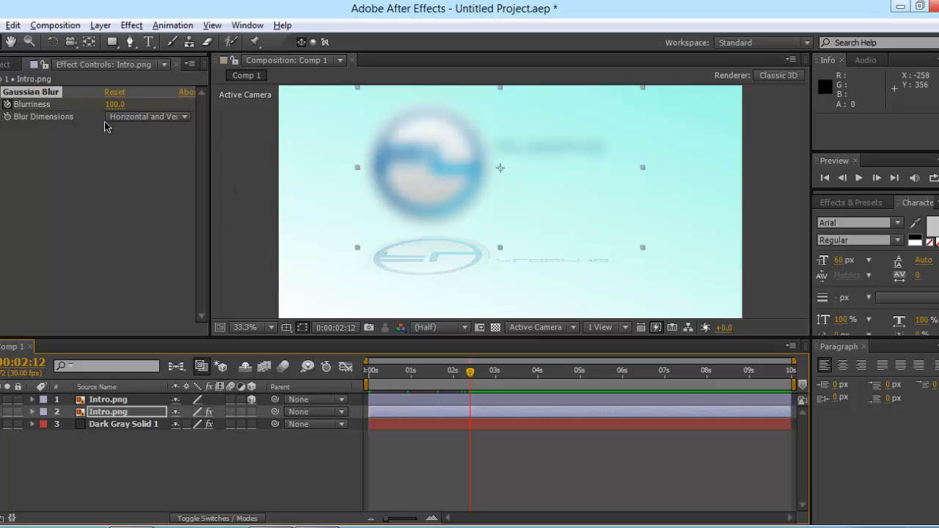
pyautogui.click(114, 104)
pyautogui.write('0')
pyautogui.press('Return')
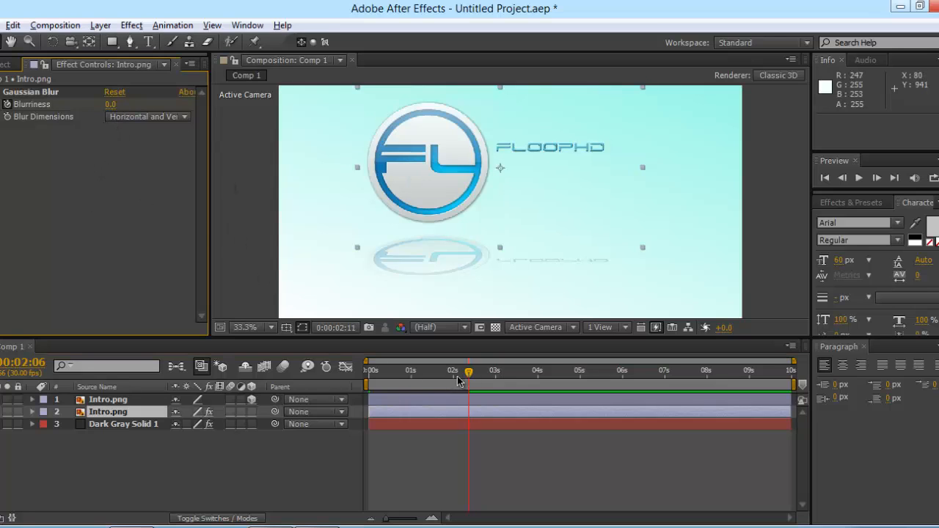
pyautogui.moveTo(470, 376); pyautogui.dragTo(340, 365)
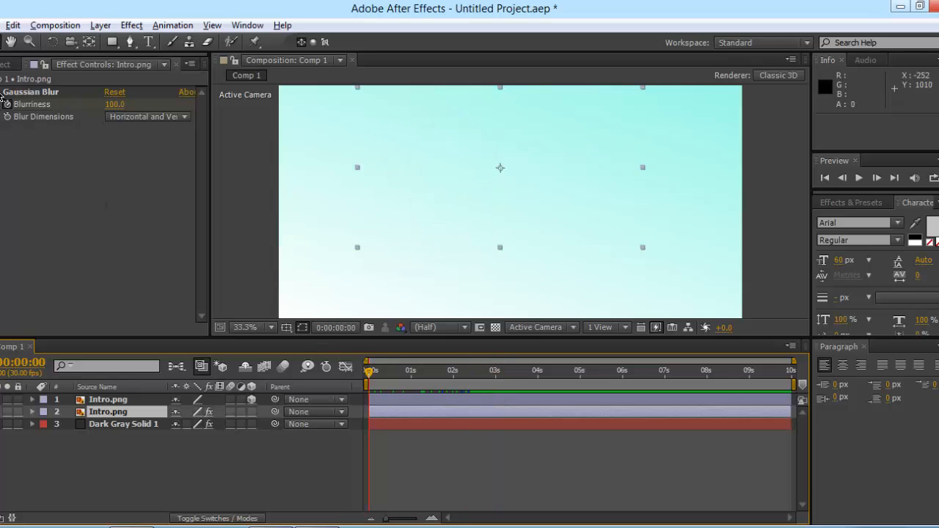
# Step: Add a Gaussian Blur with Blurriness 100 to the top Intro.png reflection layer
pyautogui.click(176, 64)
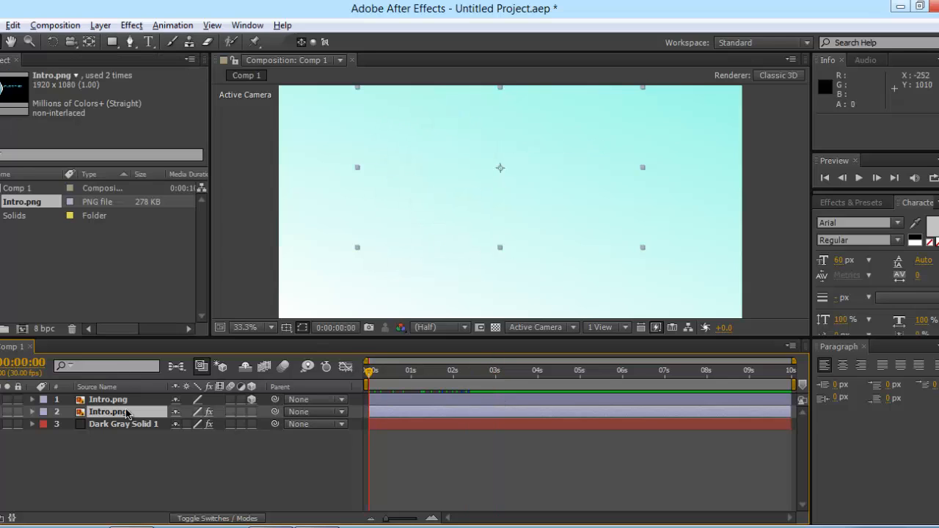
pyautogui.click(117, 400)
pyautogui.click(129, 26)
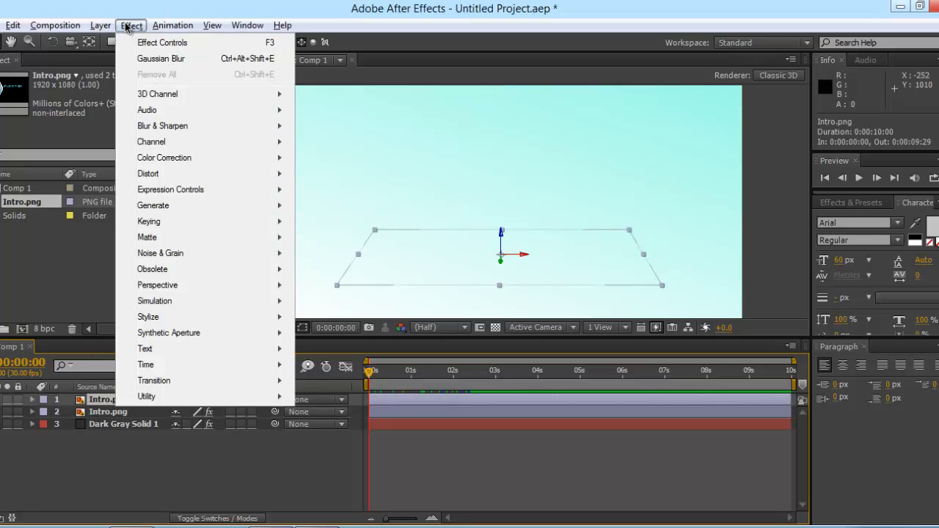
pyautogui.moveTo(207, 127)
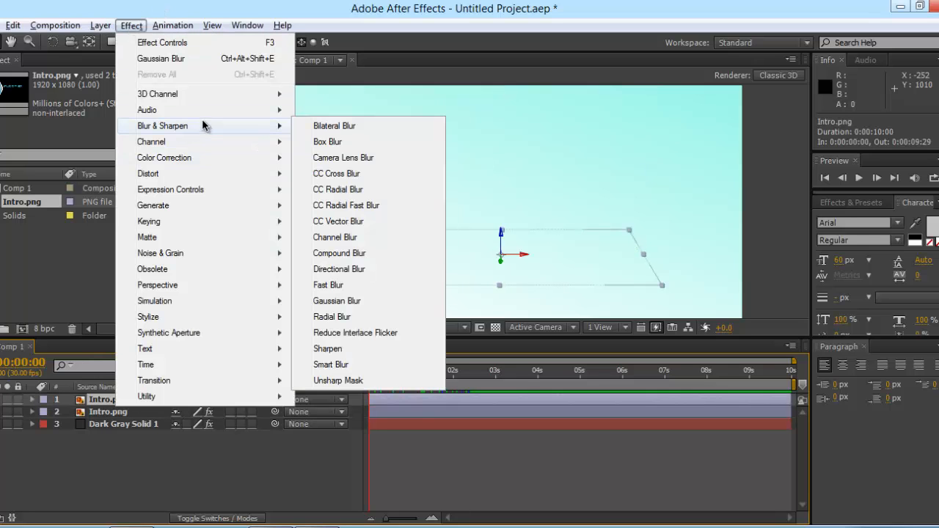
pyautogui.click(337, 301)
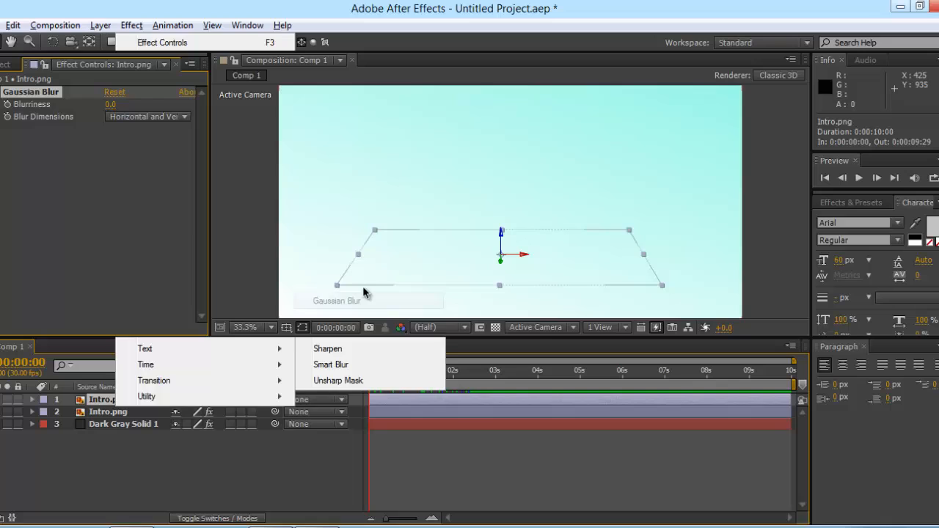
pyautogui.click(114, 105)
pyautogui.write('100')
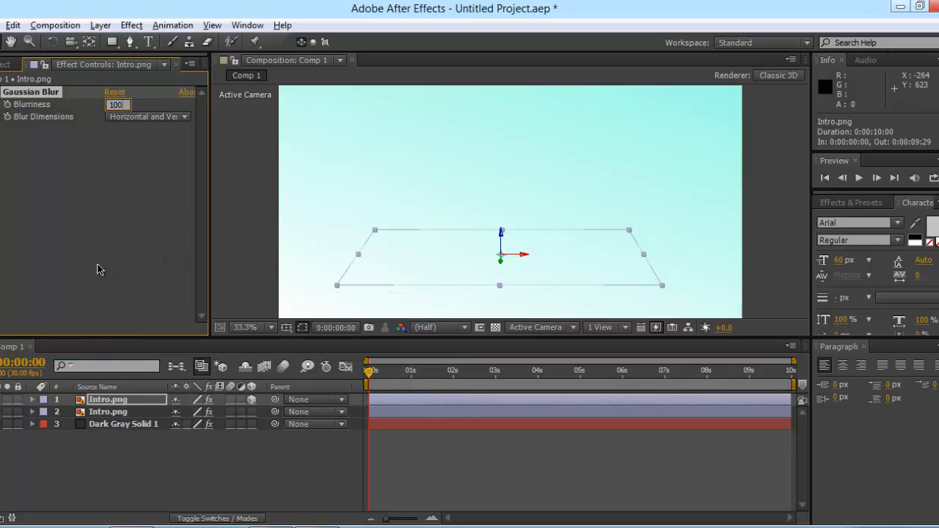
pyautogui.press('Return')
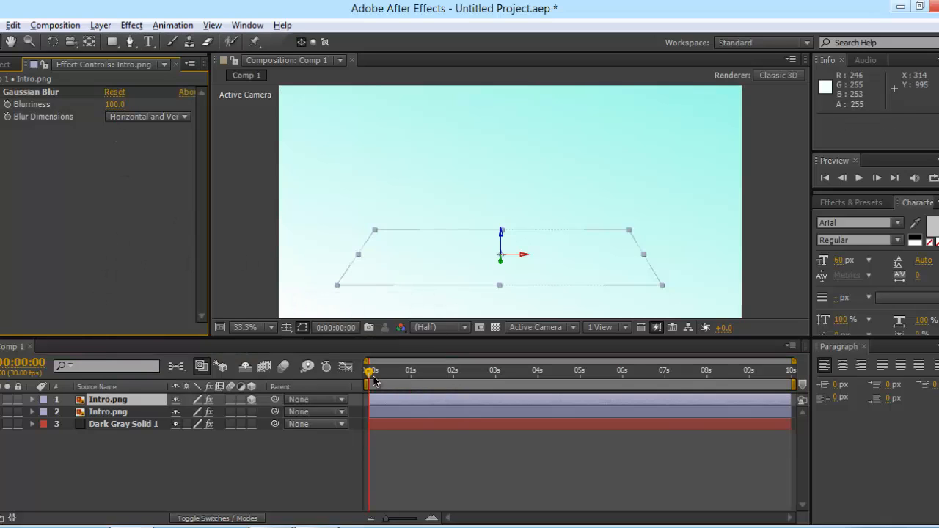
# Step: Set Blurriness to 35 at 0:00:02:13 and bring up the reference Intro video around two seconds
pyautogui.moveTo(373, 379); pyautogui.dragTo(472, 379)
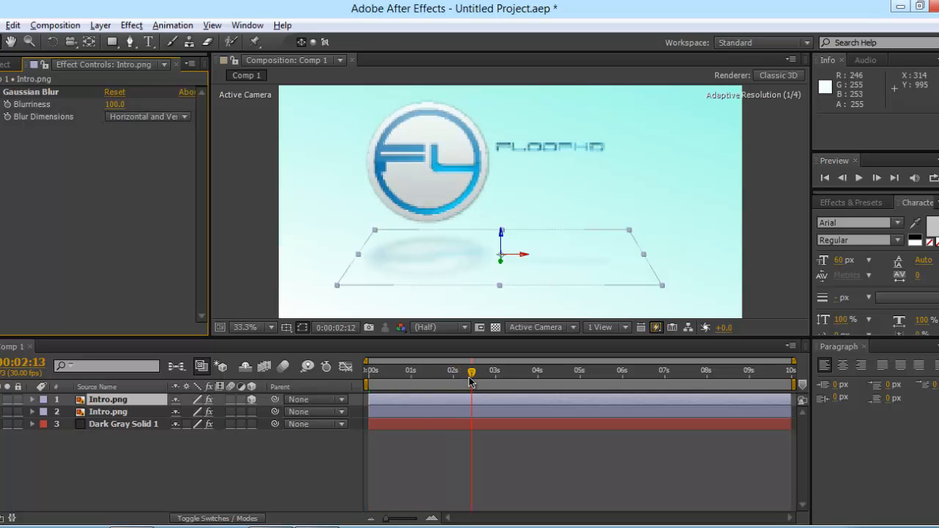
pyautogui.click(115, 105)
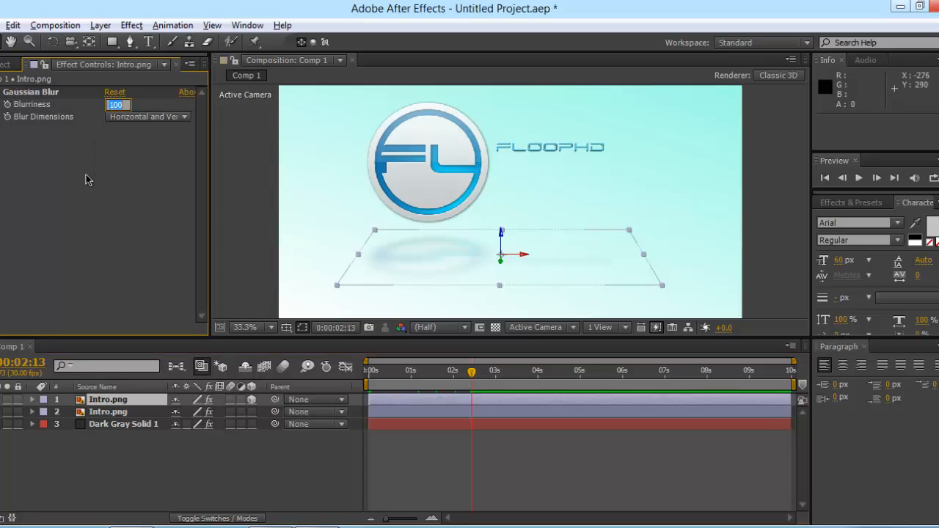
pyautogui.press('Return')
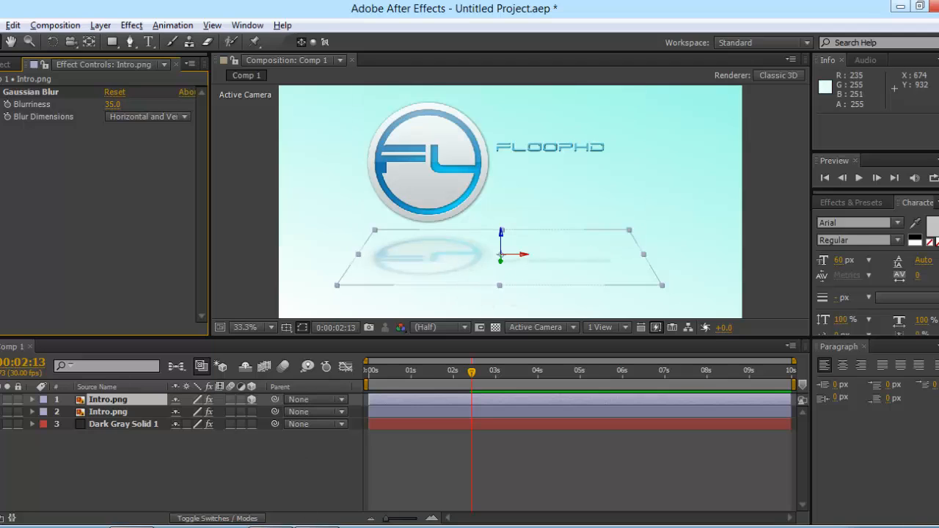
pyautogui.click(317, 527)
pyautogui.click(316, 479)
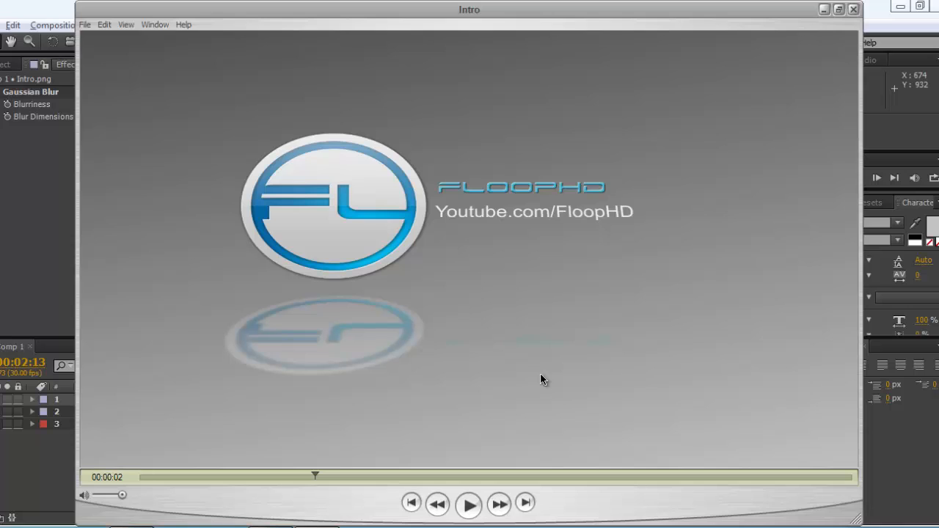
# Step: Set the reflection's Blurriness to 0 and keyframe it at the first frame
pyautogui.click(14, 463)
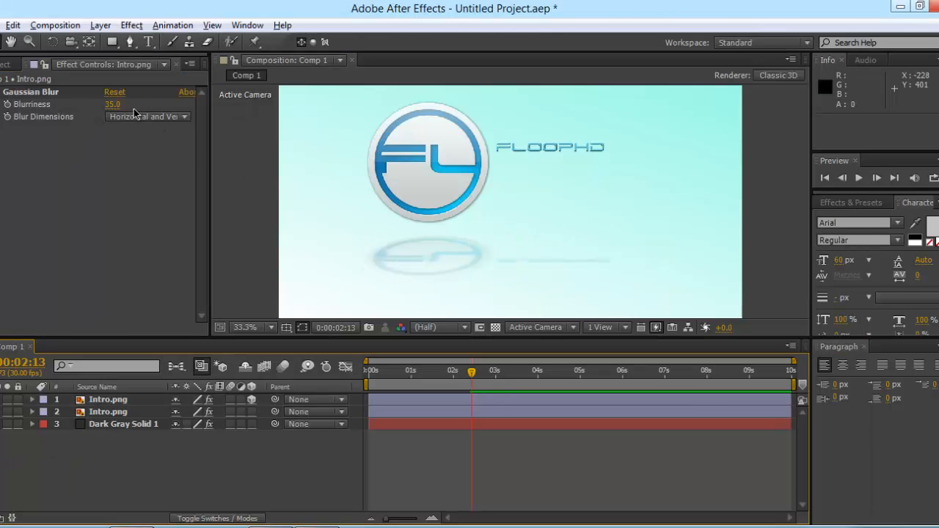
pyautogui.click(113, 104)
pyautogui.write('0')
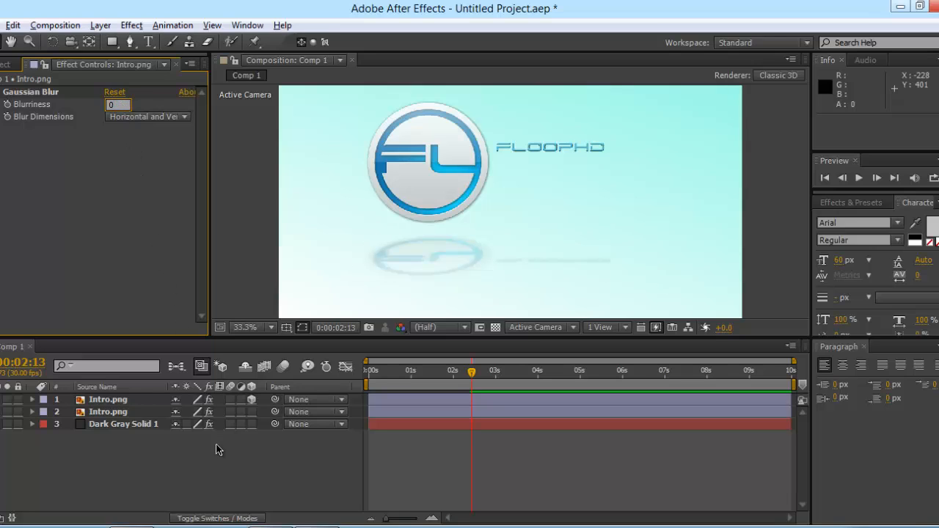
pyautogui.click(474, 402)
pyautogui.moveTo(471, 373); pyautogui.dragTo(208, 363)
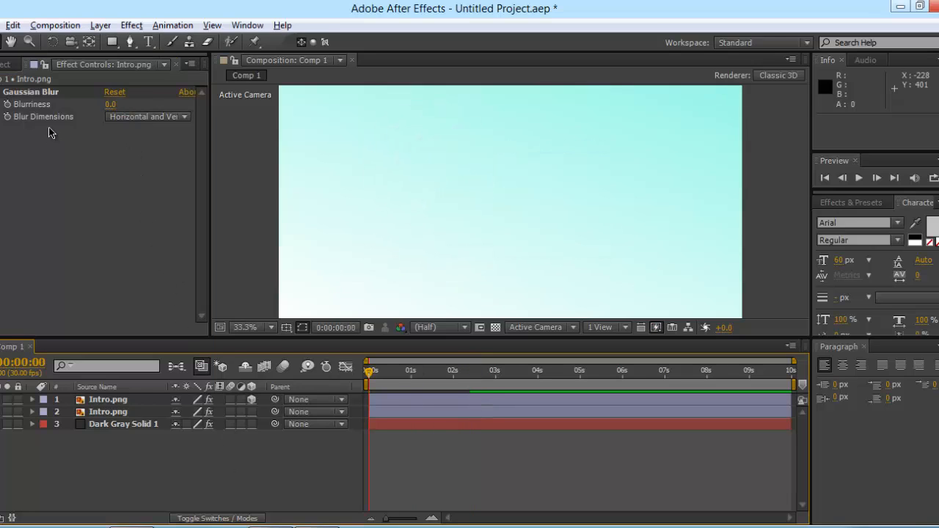
pyautogui.click(9, 106)
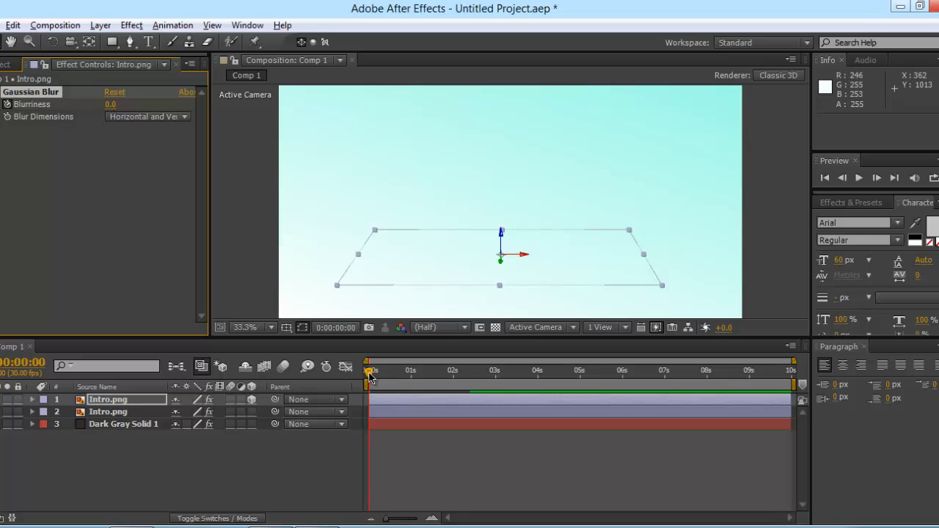
# Step: Set the reflection's Blurriness to 35 at 0:00:02:11 and preview the blur change
pyautogui.moveTo(371, 375); pyautogui.dragTo(470, 387)
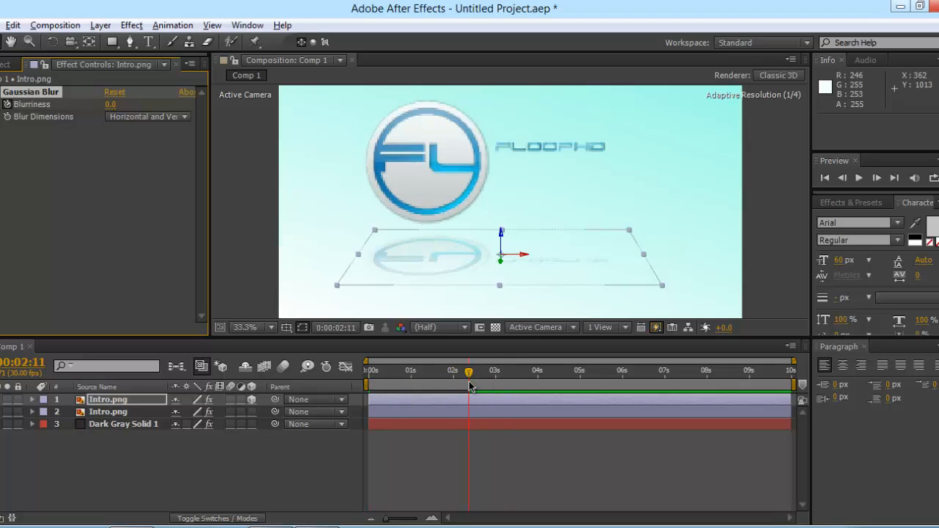
pyautogui.click(110, 105)
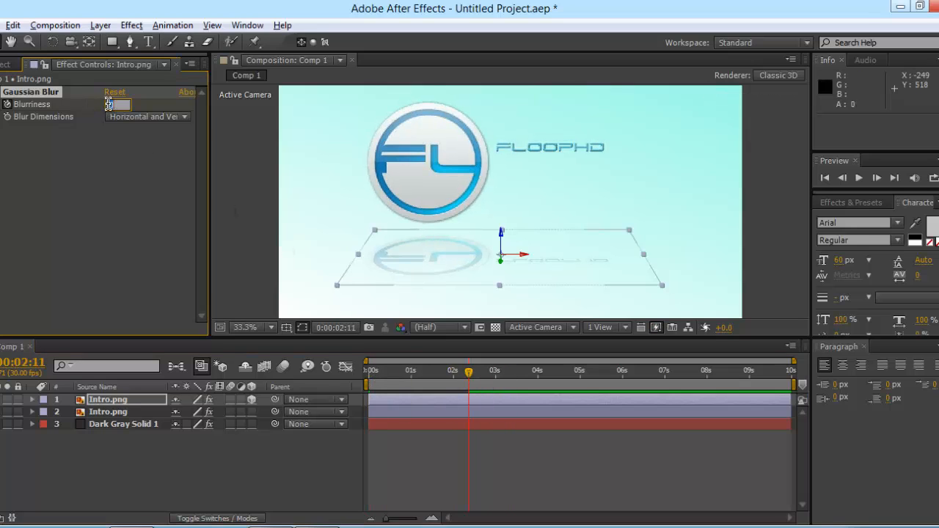
pyautogui.write('35')
pyautogui.click(133, 246)
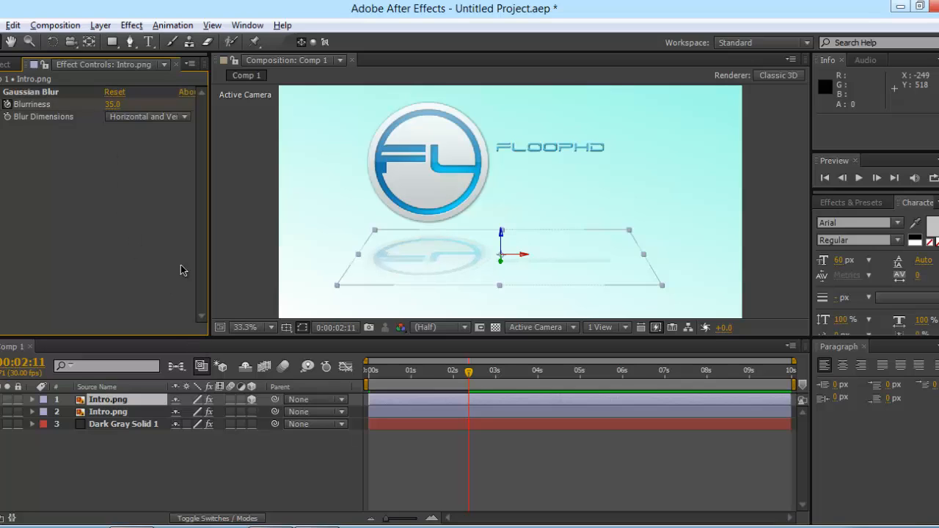
pyautogui.moveTo(470, 381); pyautogui.dragTo(366, 385)
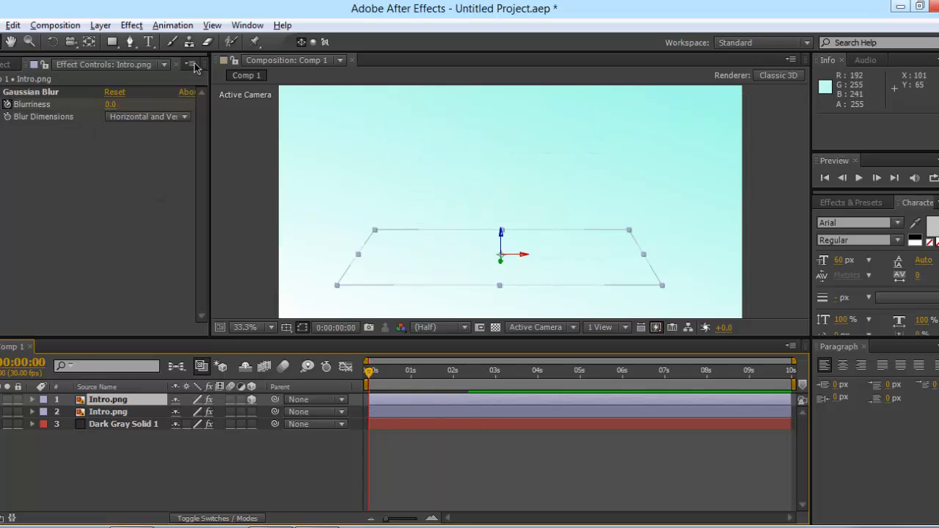
# Step: Compare with the reference video and move the composition to about two seconds
pyautogui.click(174, 62)
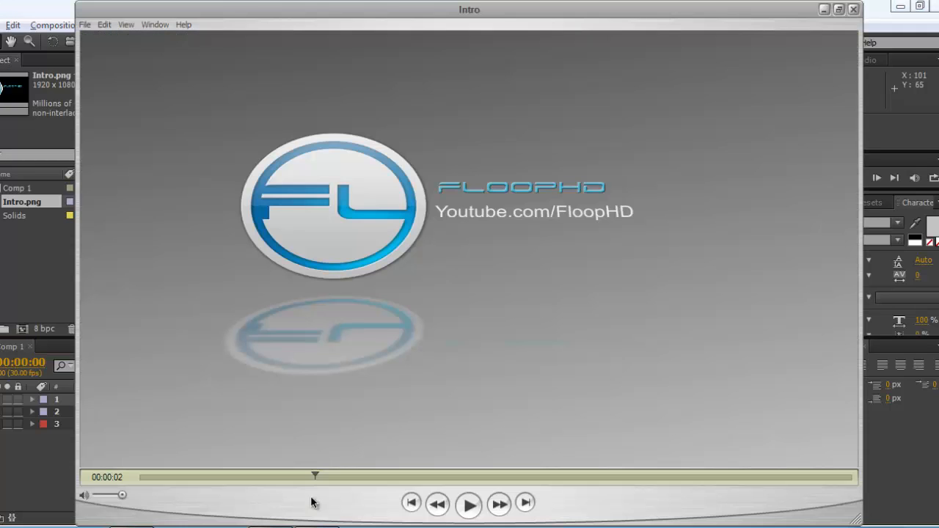
pyautogui.moveTo(315, 484); pyautogui.dragTo(352, 478)
pyautogui.click(53, 425)
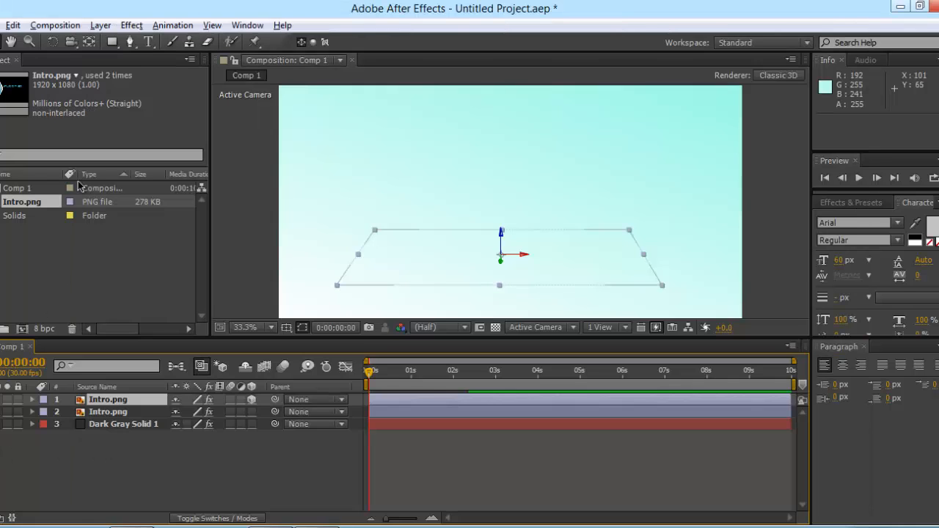
pyautogui.rightClick(193, 443)
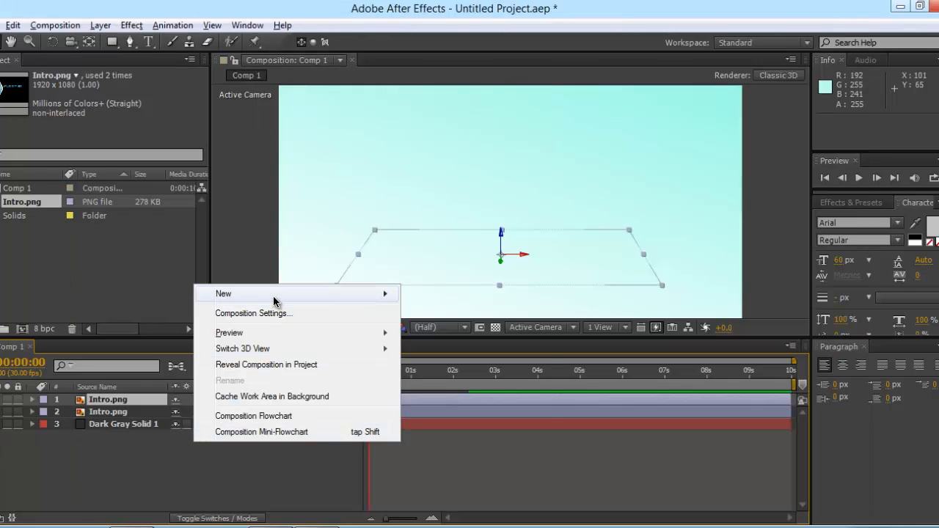
pyautogui.moveTo(273, 295)
pyautogui.click(260, 499)
pyautogui.click(473, 372)
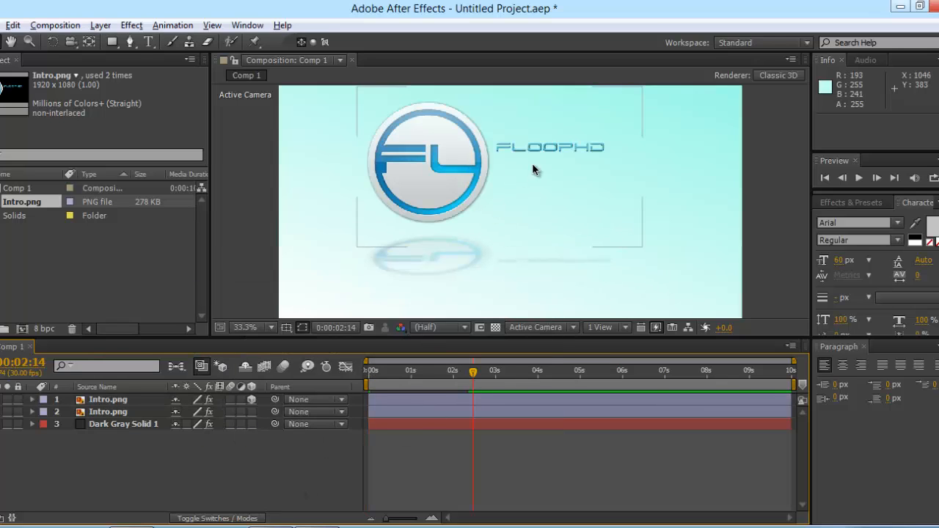
# Step: Add a new text layer reading 'Youtube.com/FloopHD'
pyautogui.rightClick(287, 464)
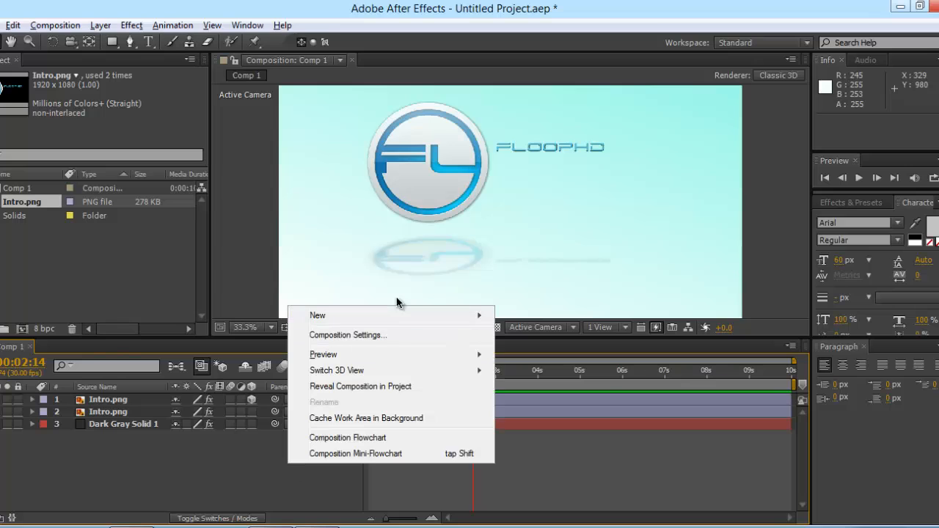
pyautogui.moveTo(392, 320)
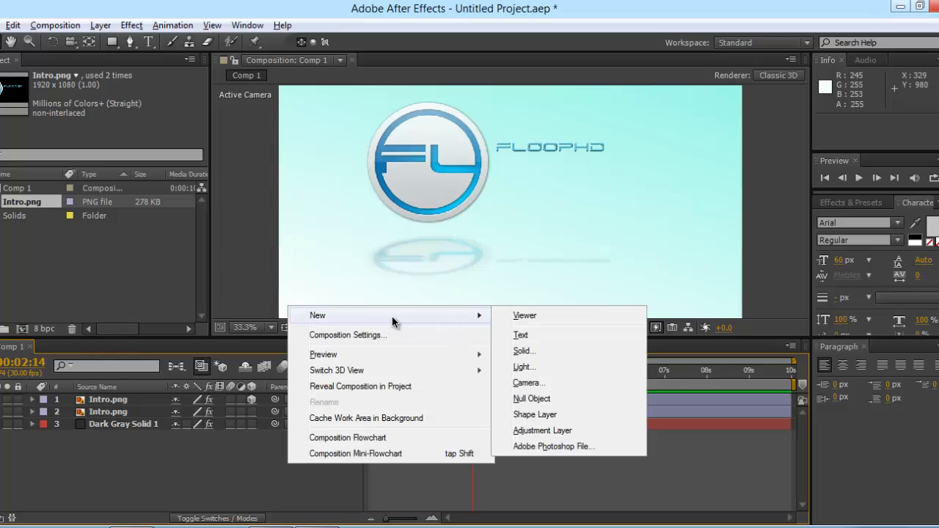
pyautogui.click(540, 334)
pyautogui.write('Yo')
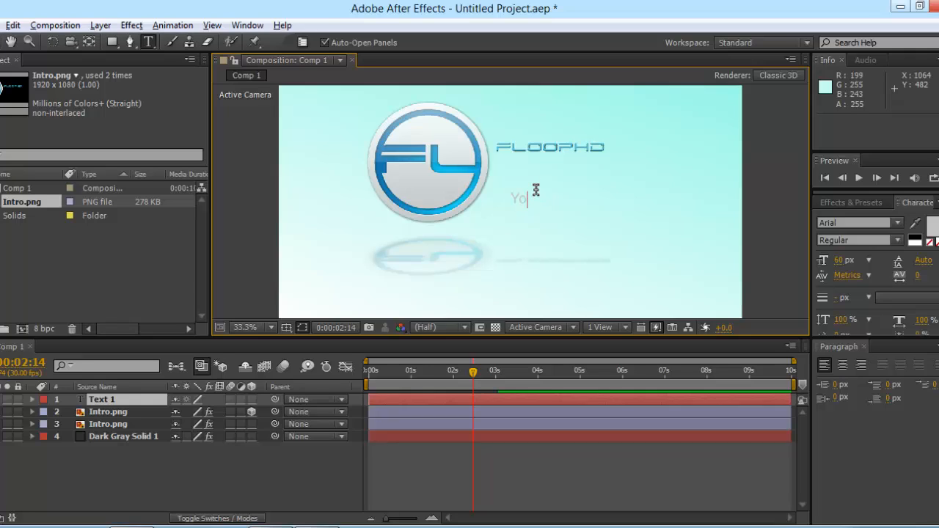
pyautogui.write('utube.com/FloopHD')
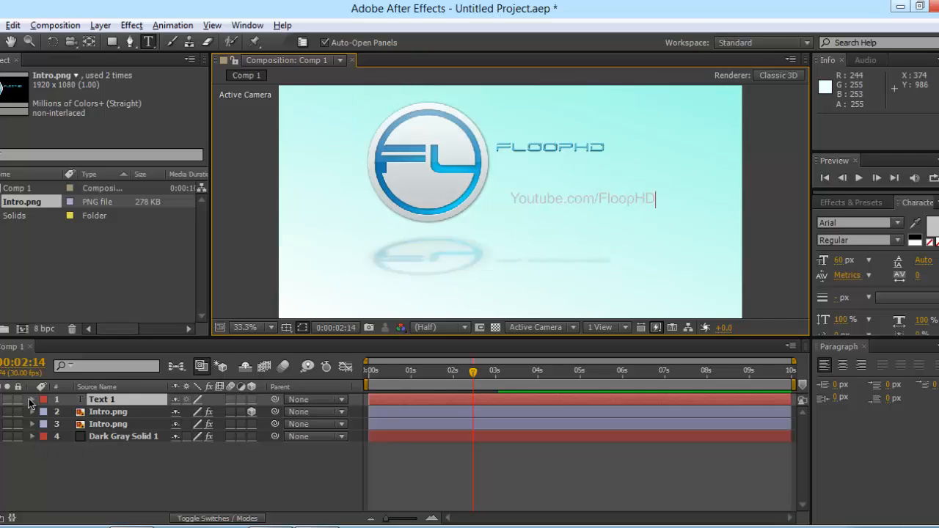
# Step: Position the Youtube.com/FloopHD text at 887.0, 403.0, just below FLOOPHD
pyautogui.click(30, 400)
pyautogui.click(32, 401)
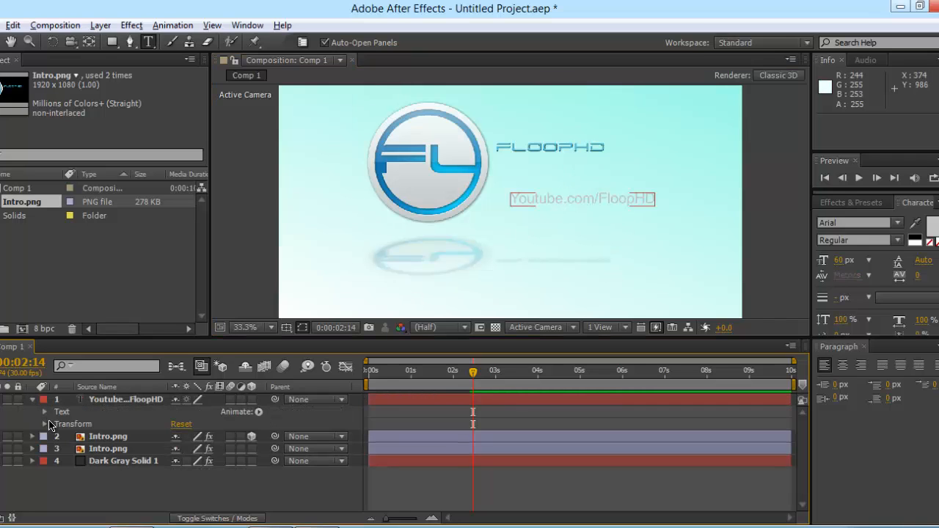
pyautogui.click(45, 424)
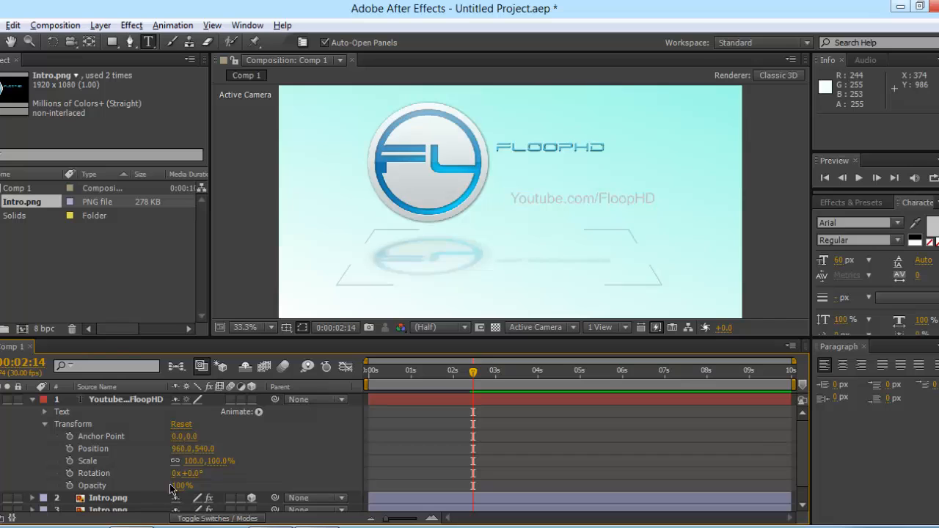
pyautogui.moveTo(184, 448); pyautogui.dragTo(138, 455)
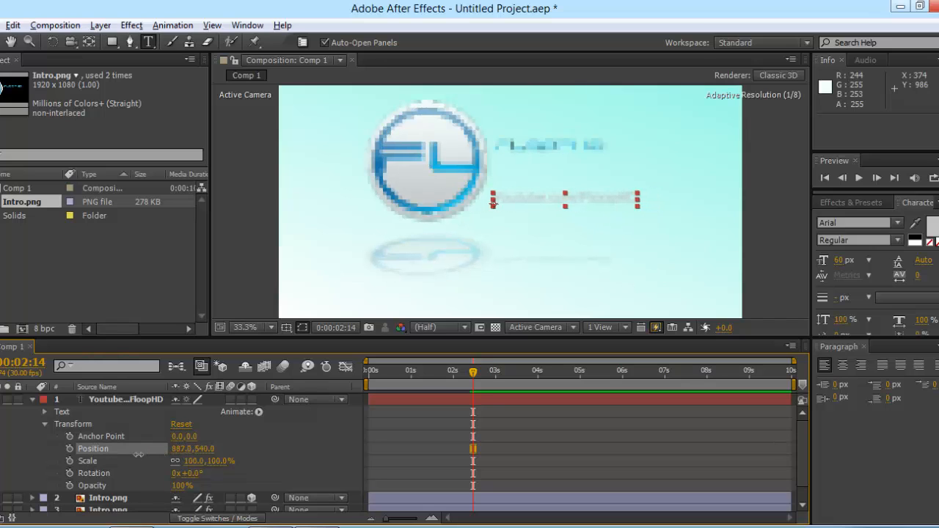
pyautogui.moveTo(201, 449); pyautogui.dragTo(104, 446)
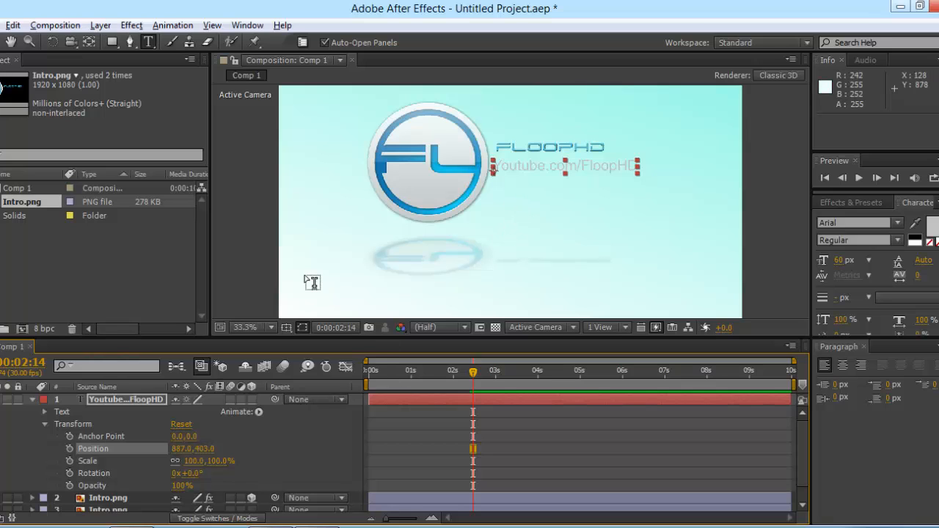
pyautogui.click(229, 276)
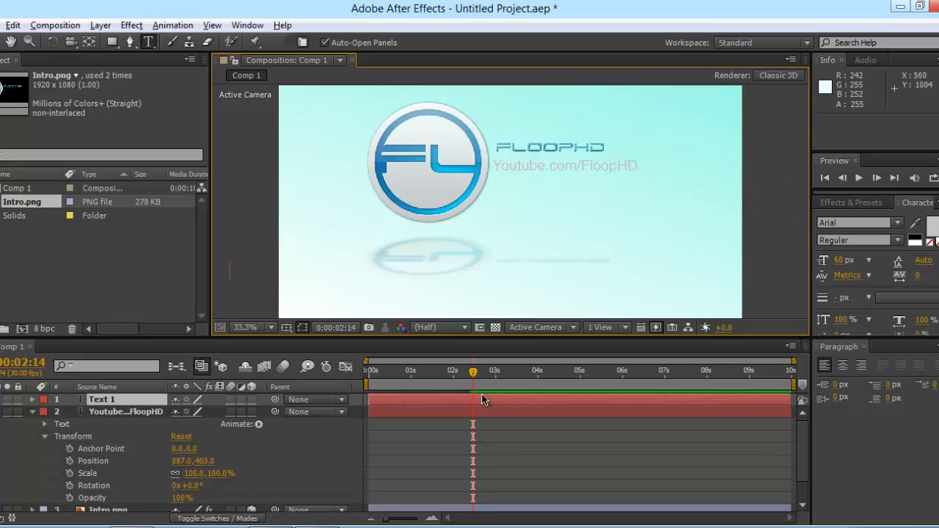
# Step: Delete the stray empty Text 1 layer
pyautogui.click(31, 400)
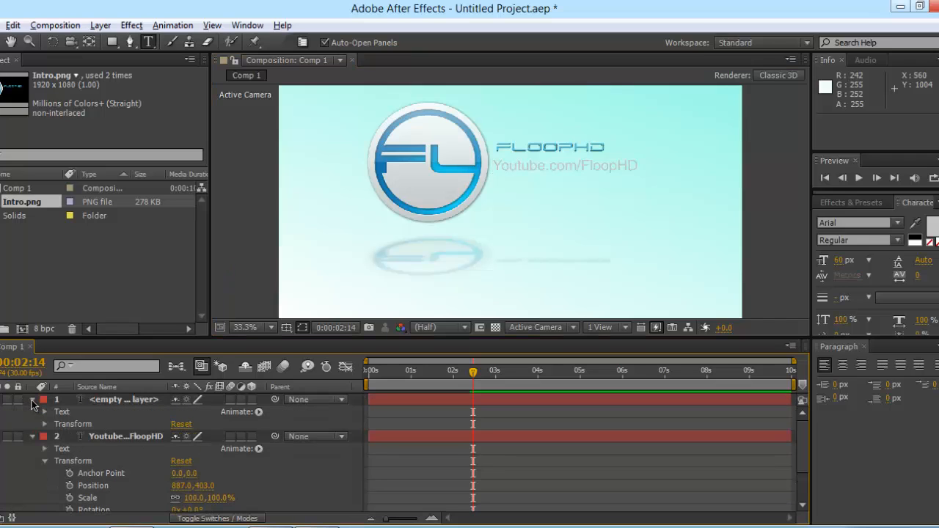
pyautogui.click(31, 400)
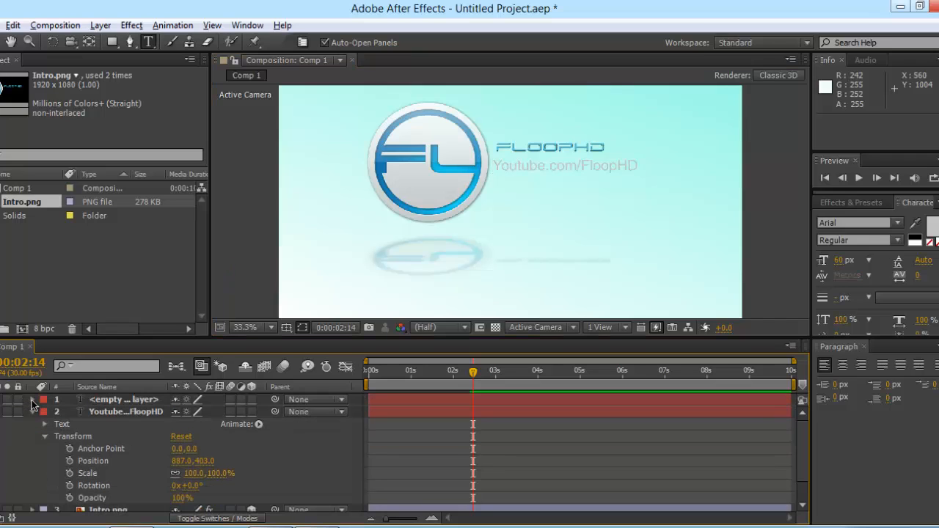
pyautogui.click(110, 398)
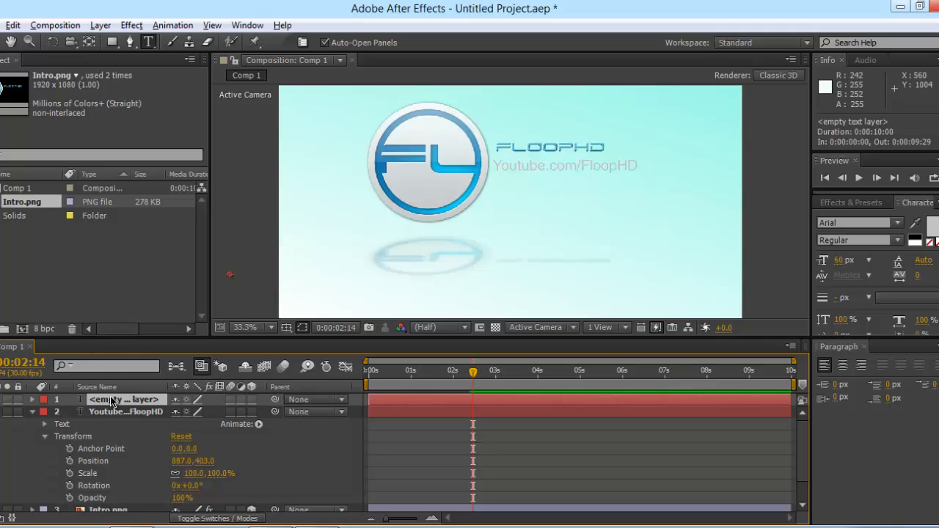
pyautogui.press('Delete')
# Step: Shift the Youtube.com/FloopHD text layer so it starts at 0:00:02:20
pyautogui.click(112, 400)
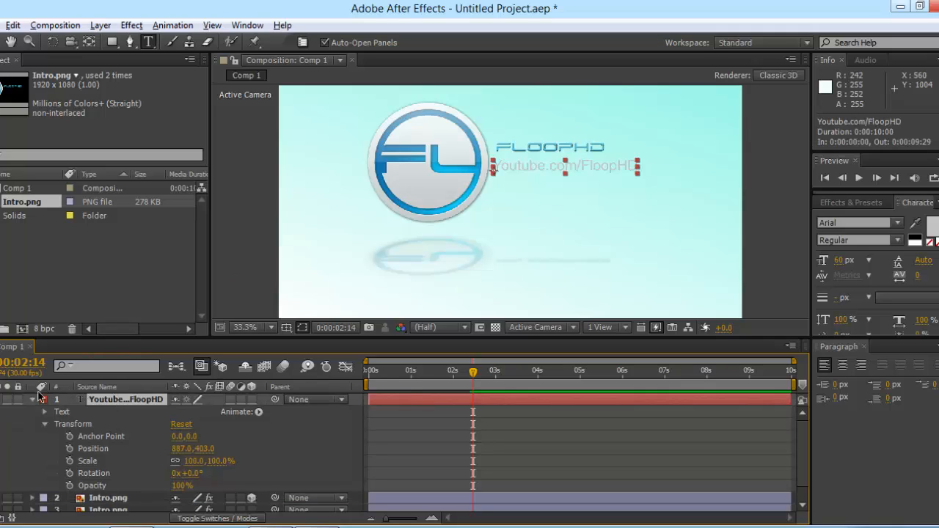
pyautogui.click(33, 400)
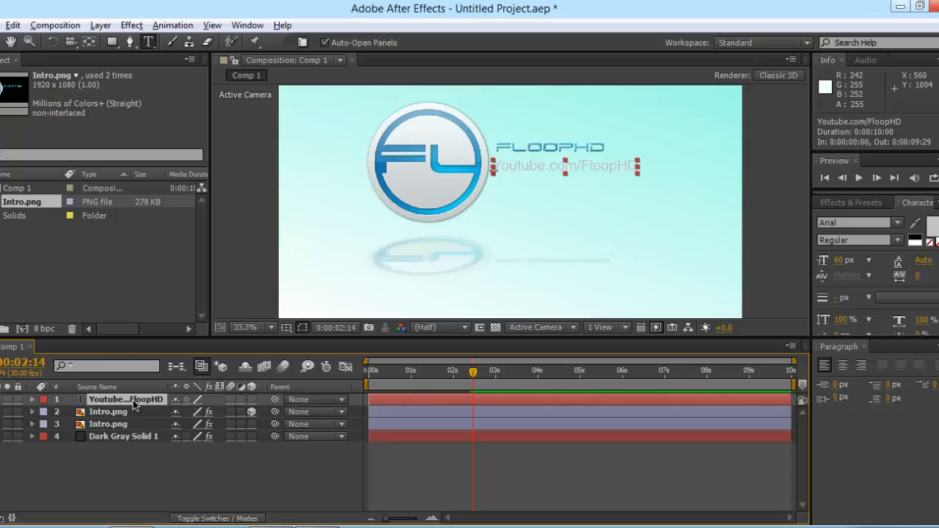
pyautogui.moveTo(450, 399); pyautogui.dragTo(562, 395)
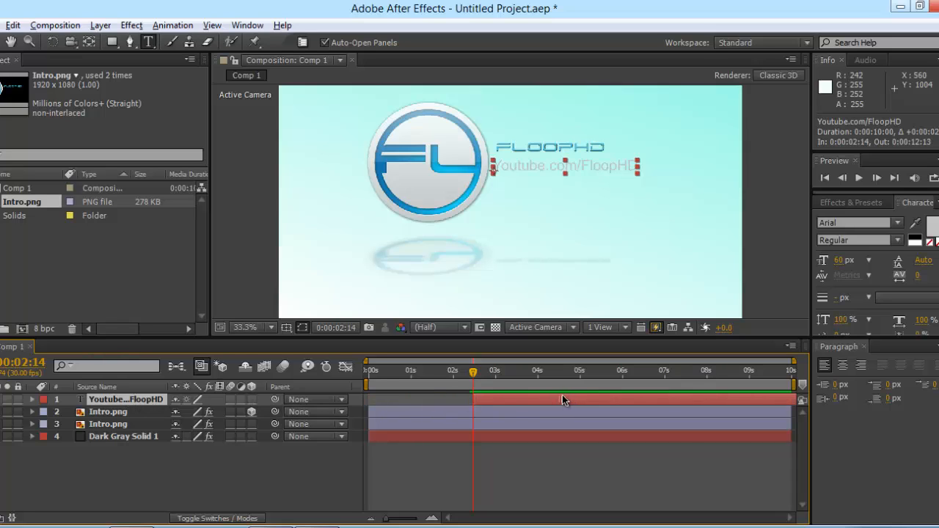
pyautogui.moveTo(482, 398); pyautogui.dragTo(485, 375)
pyautogui.moveTo(472, 380); pyautogui.dragTo(483, 382)
pyautogui.moveTo(484, 378); pyautogui.dragTo(481, 378)
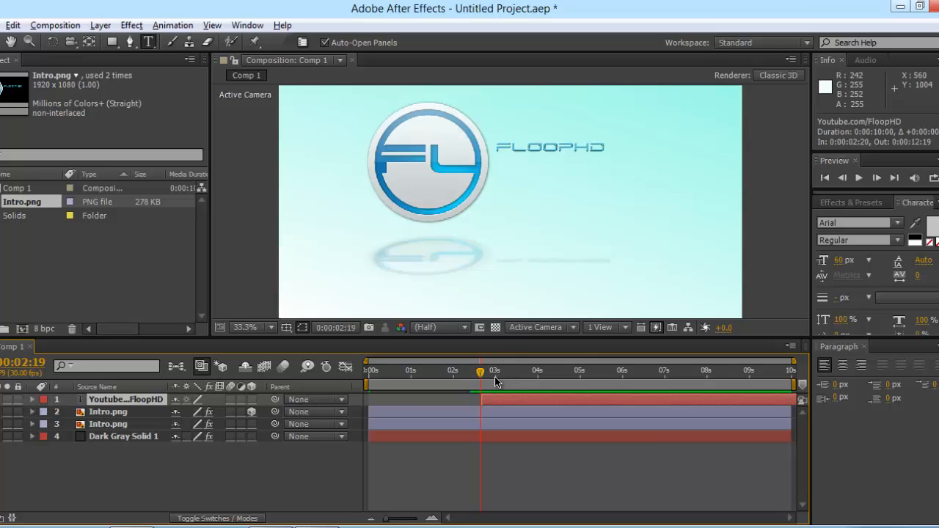
pyautogui.click(32, 400)
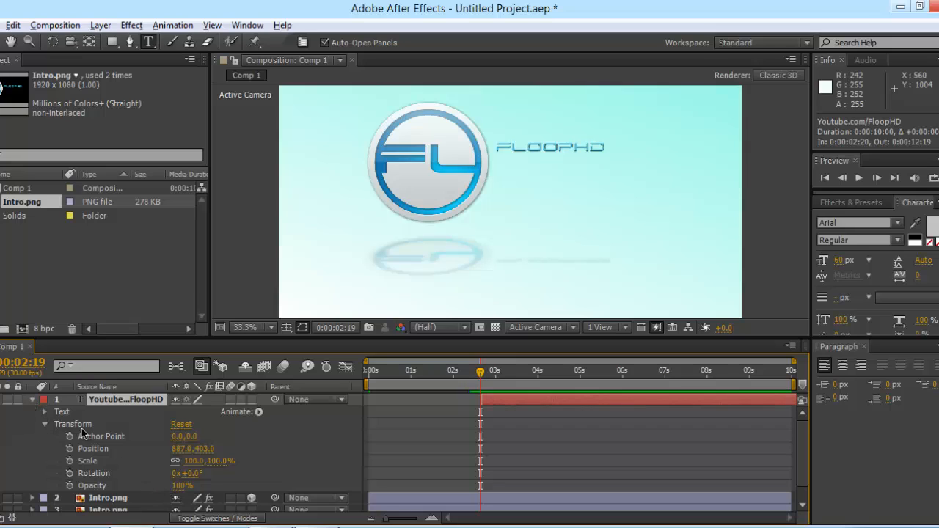
# Step: Make the text layer 3D and keyframe its X Rotation at -85° at 0:00:02:19
pyautogui.click(251, 400)
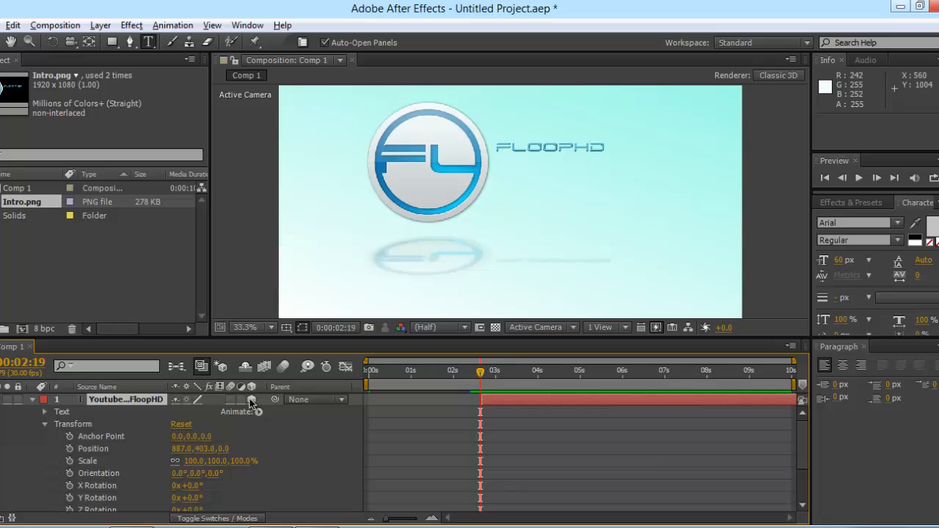
pyautogui.scroll(-1, 121, 477)
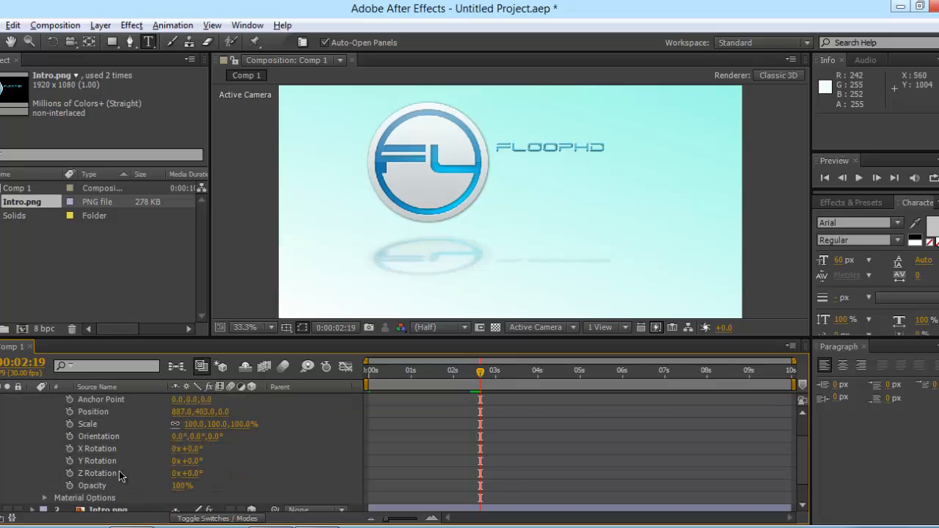
pyautogui.click(192, 449)
pyautogui.write('-85')
pyautogui.press('Return')
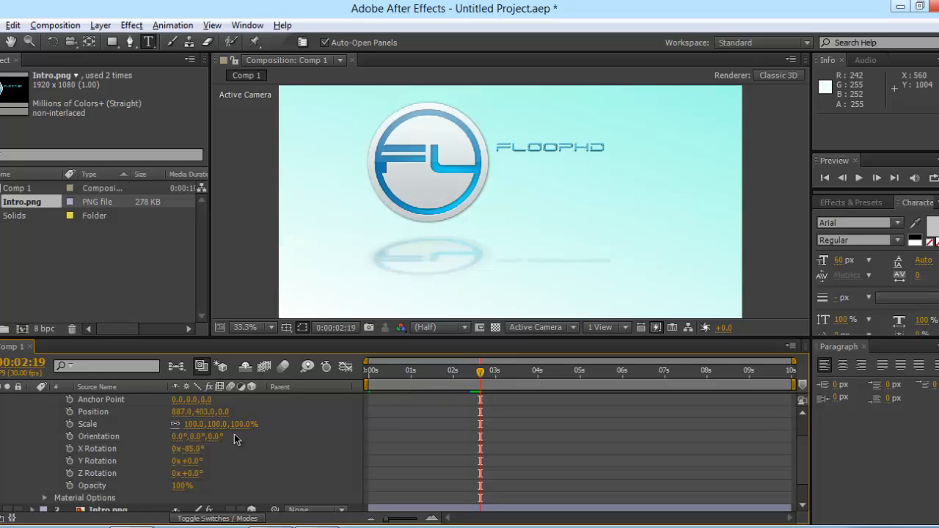
pyautogui.click(68, 451)
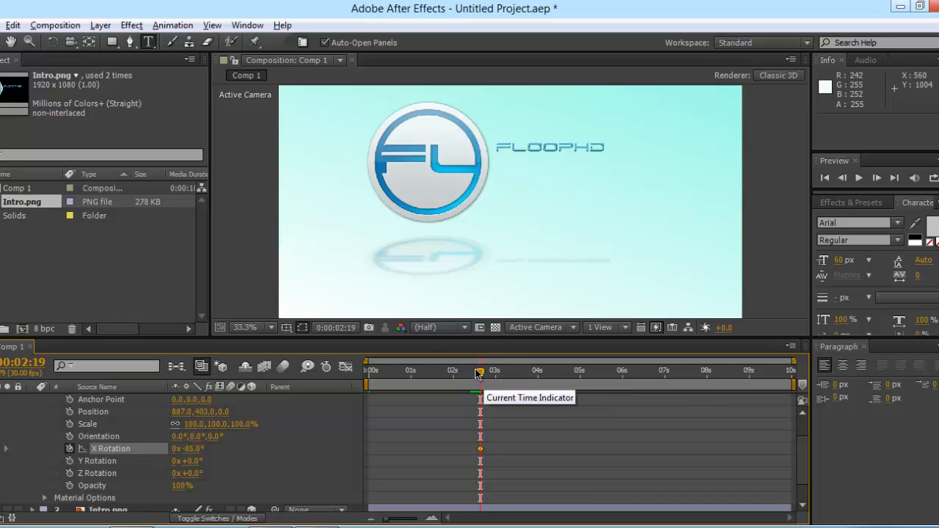
# Step: Set X Rotation to 0° at 0:00:03:19 and check the flip-in
pyautogui.moveTo(478, 374); pyautogui.dragTo(524, 375)
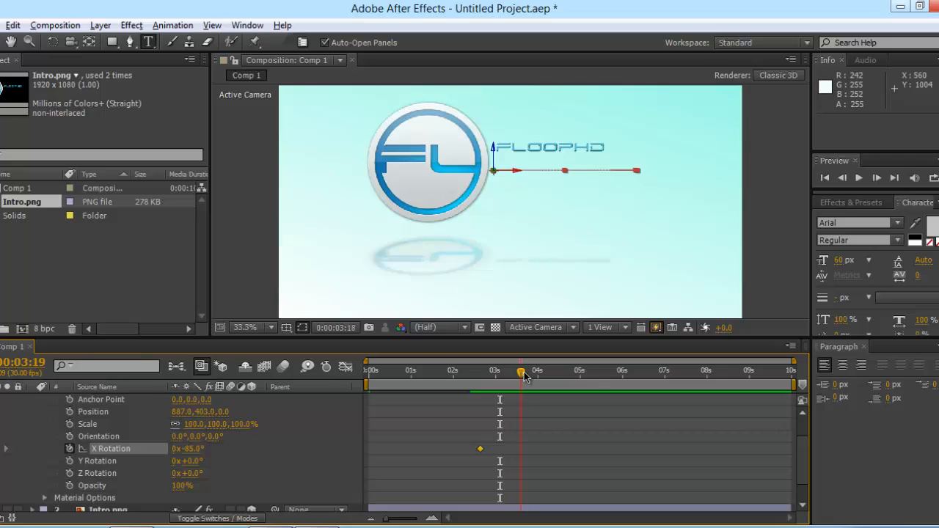
pyautogui.click(198, 448)
pyautogui.write('0')
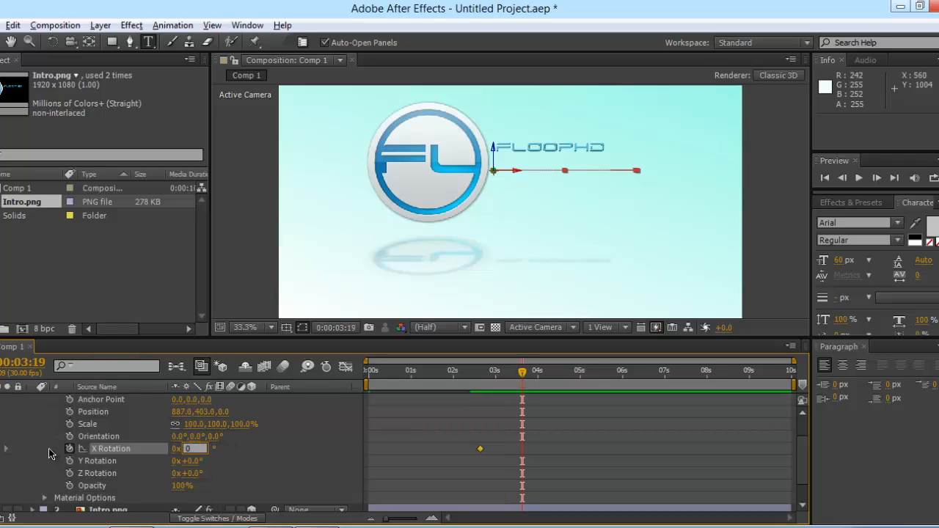
pyautogui.press('Return')
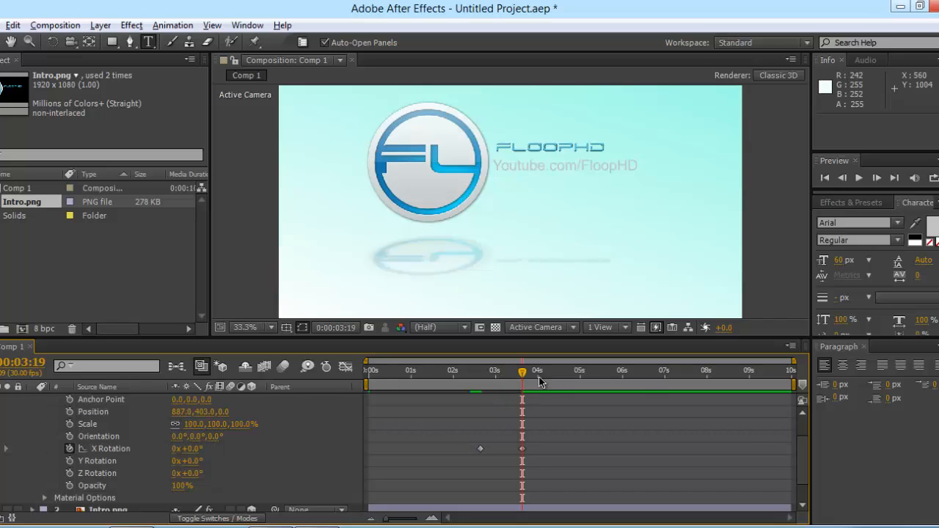
pyautogui.moveTo(522, 378); pyautogui.dragTo(481, 378)
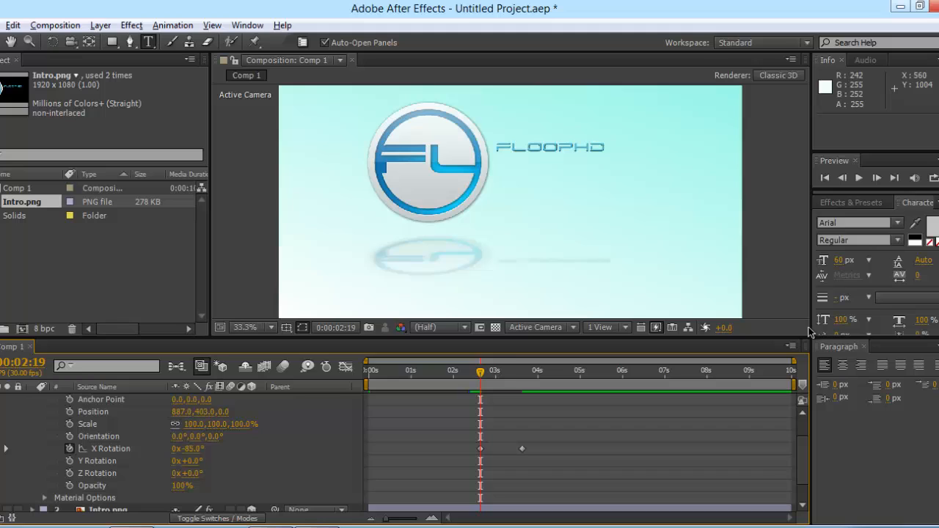
# Step: Preview the text flip-in from its start and scrub through the X Rotation animation
pyautogui.click(859, 179)
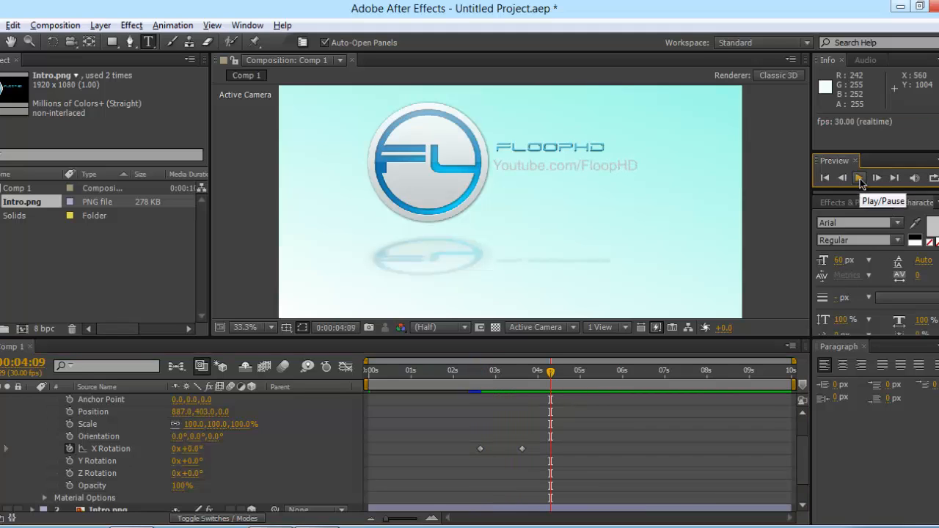
pyautogui.moveTo(552, 373); pyautogui.dragTo(480, 377)
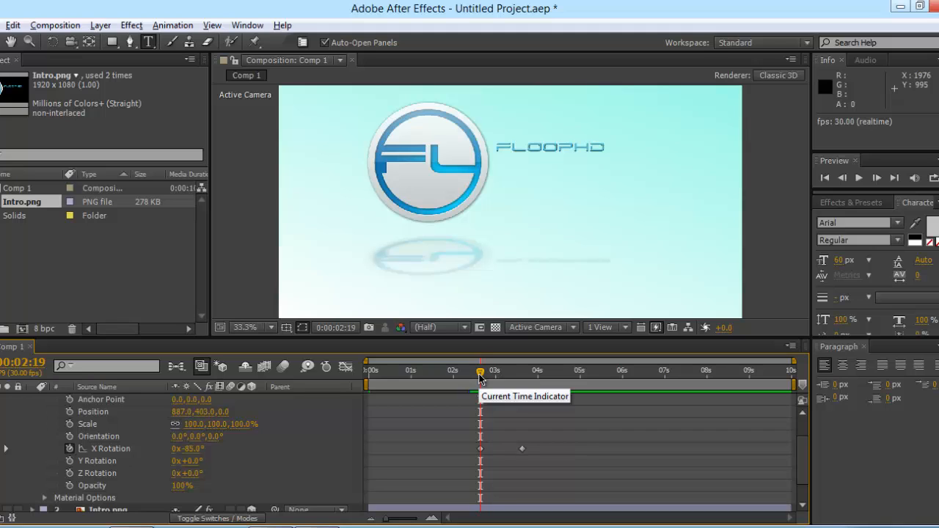
pyautogui.press('space')
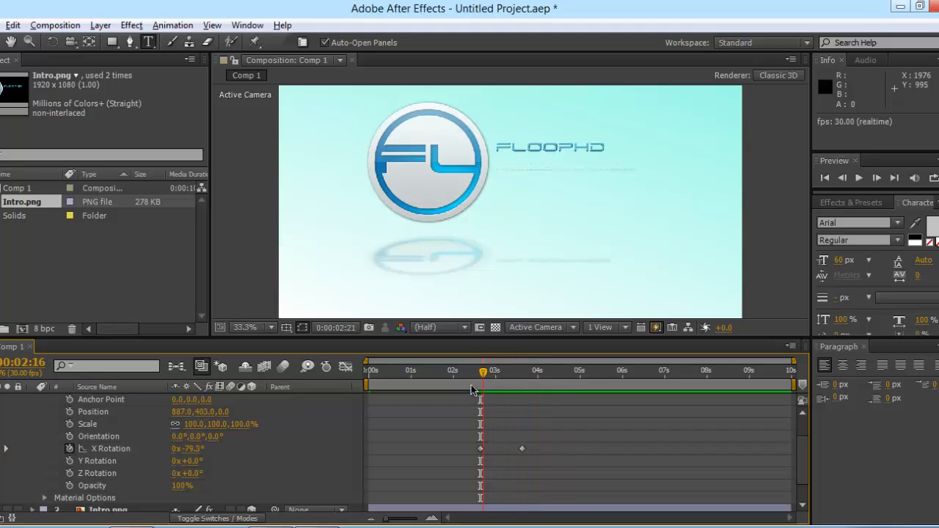
pyautogui.press('space')
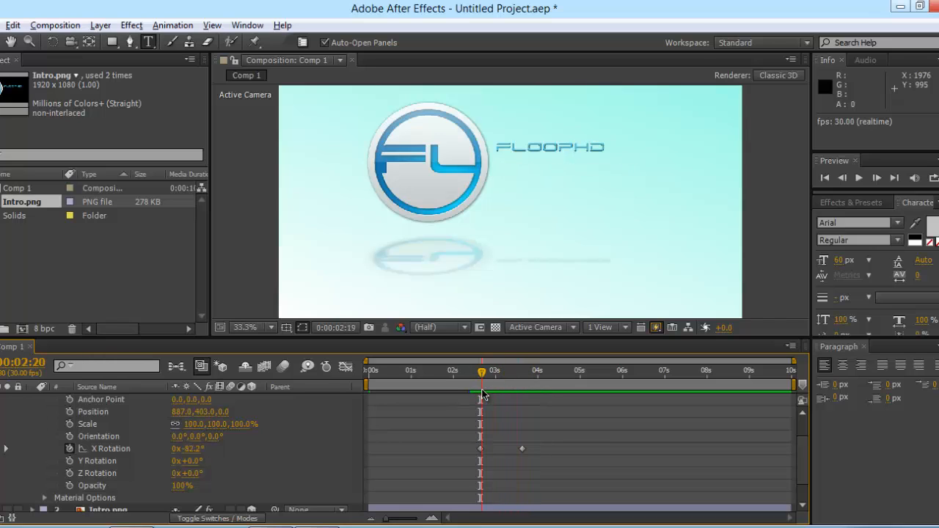
pyautogui.moveTo(482, 395); pyautogui.dragTo(544, 402)
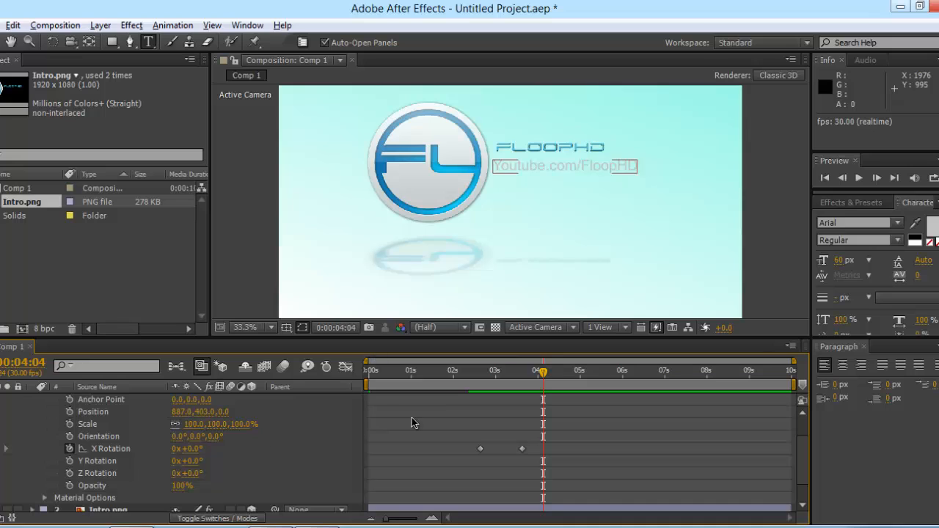
# Step: Add wobble keyframes: tilt the text back at 0:00:04:04, then settle X Rotation near 2° at 0:00:04:17
pyautogui.click(423, 388)
pyautogui.moveTo(188, 450)
pyautogui.mouseDown()
pyautogui.moveTo(152, 451)
pyautogui.moveTo(179, 450)
pyautogui.mouseUp()
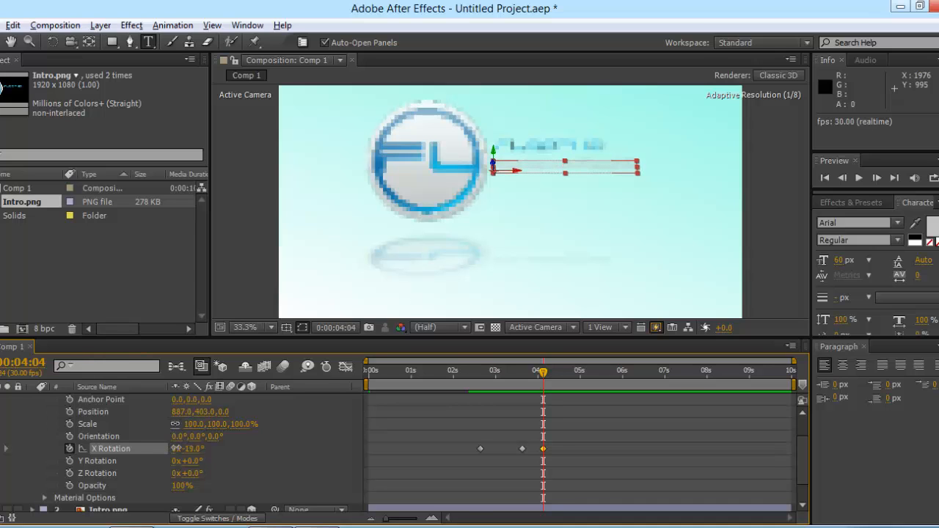
pyautogui.moveTo(547, 376); pyautogui.dragTo(562, 373)
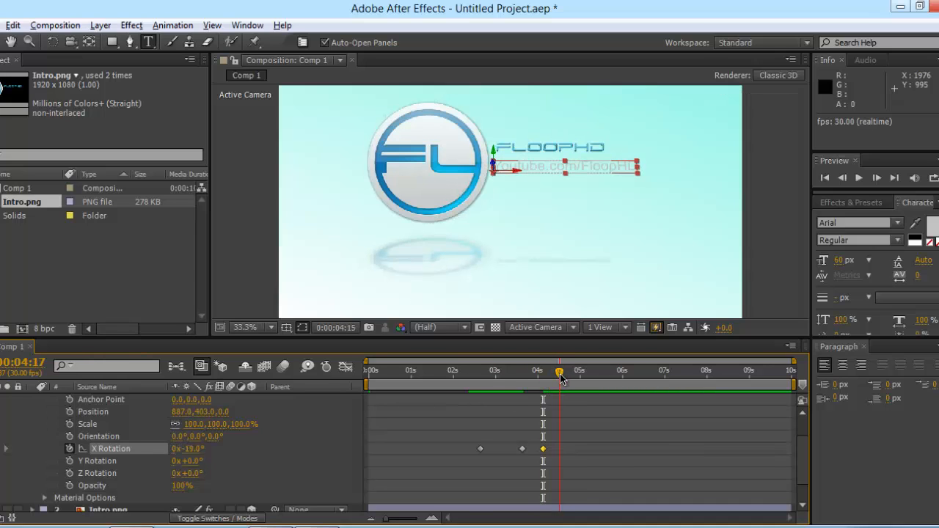
pyautogui.moveTo(197, 449); pyautogui.dragTo(210, 454)
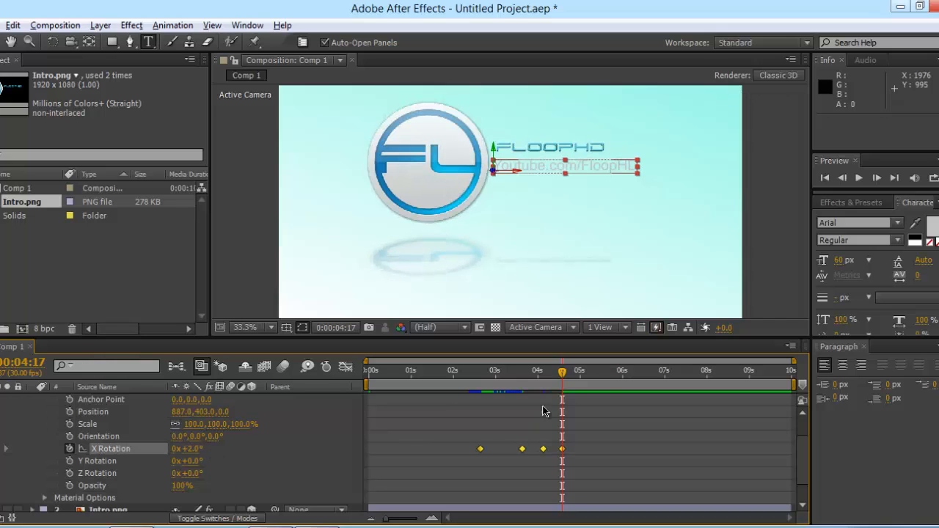
# Step: Replay the text flip from 2:19 and inspect it again around 3:23
pyautogui.moveTo(562, 373); pyautogui.dragTo(480, 380)
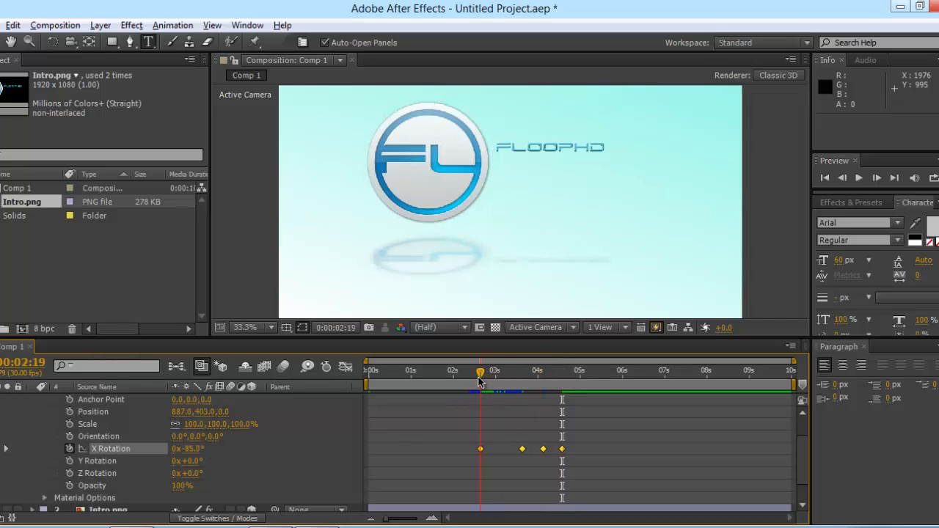
pyautogui.click(859, 177)
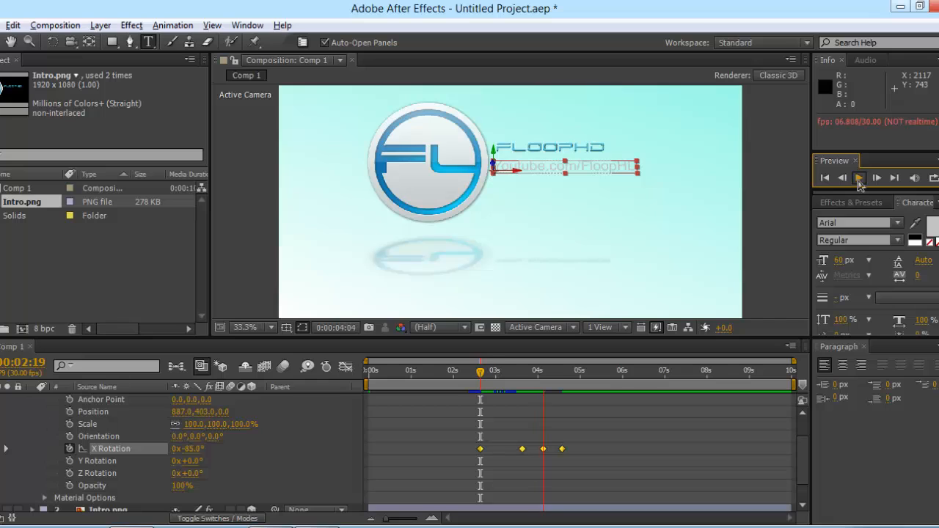
pyautogui.click(860, 182)
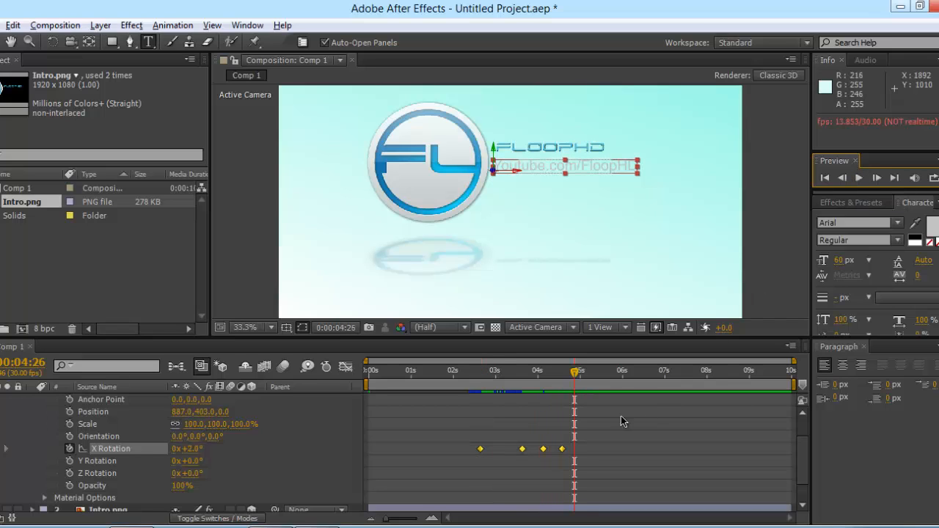
pyautogui.moveTo(577, 376); pyautogui.dragTo(312, 362)
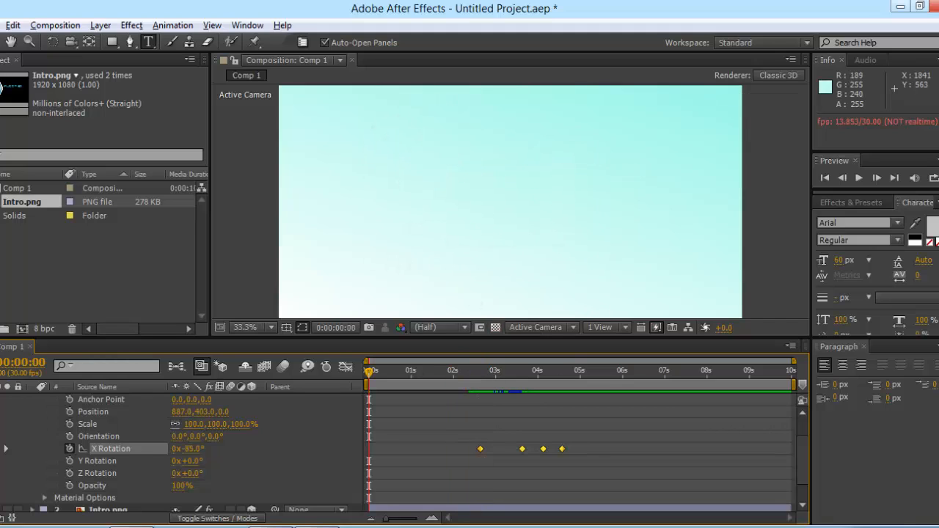
pyautogui.click(863, 179)
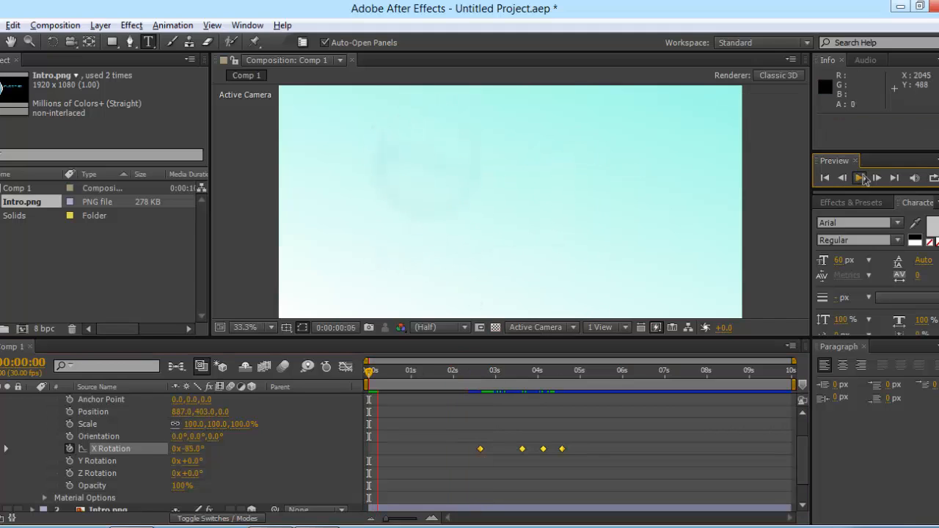
# Step: Stop the After Effects preview and scrub through the reference Intro video in QuickTime Player
pyautogui.click(861, 180)
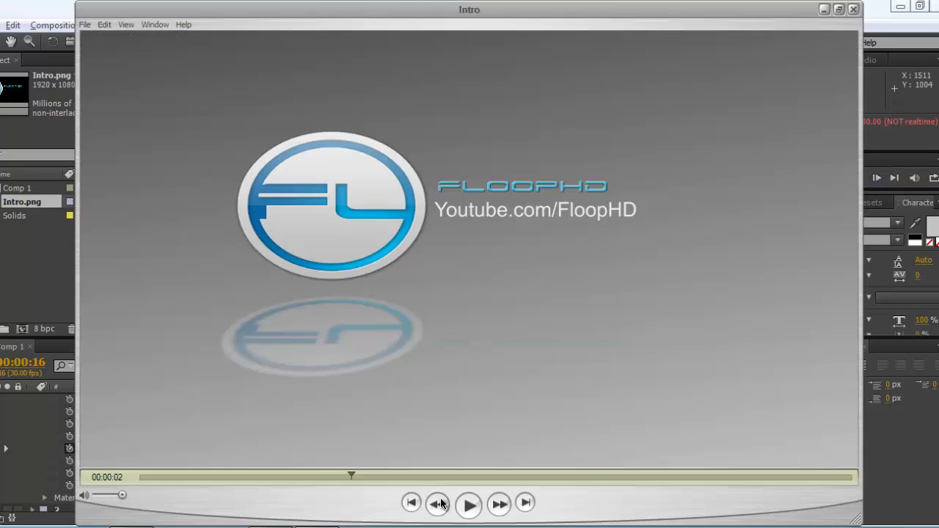
pyautogui.moveTo(397, 477); pyautogui.dragTo(139, 476)
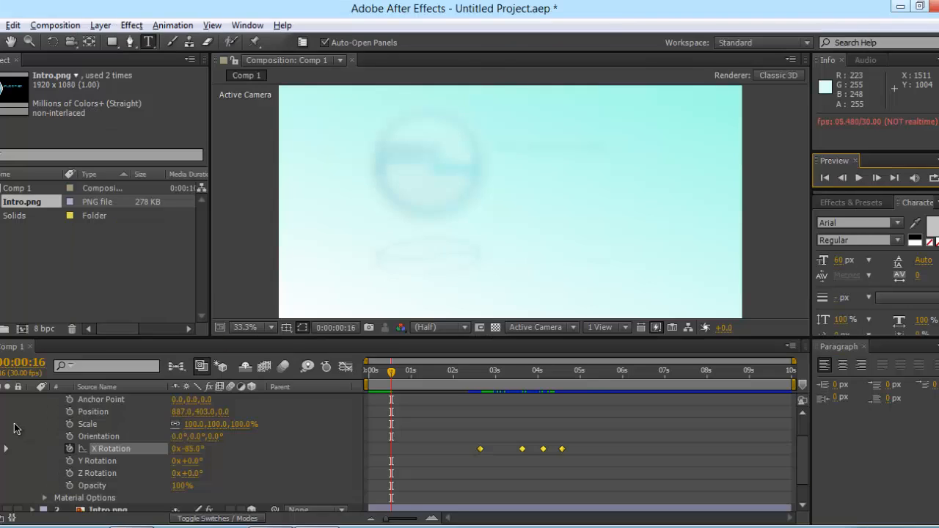
# Step: Select the Youtube.com/FloopHD text layer and both Intro.png layers, and pre-compose them into Pre-comp 1
pyautogui.scroll(2, 6, 400)
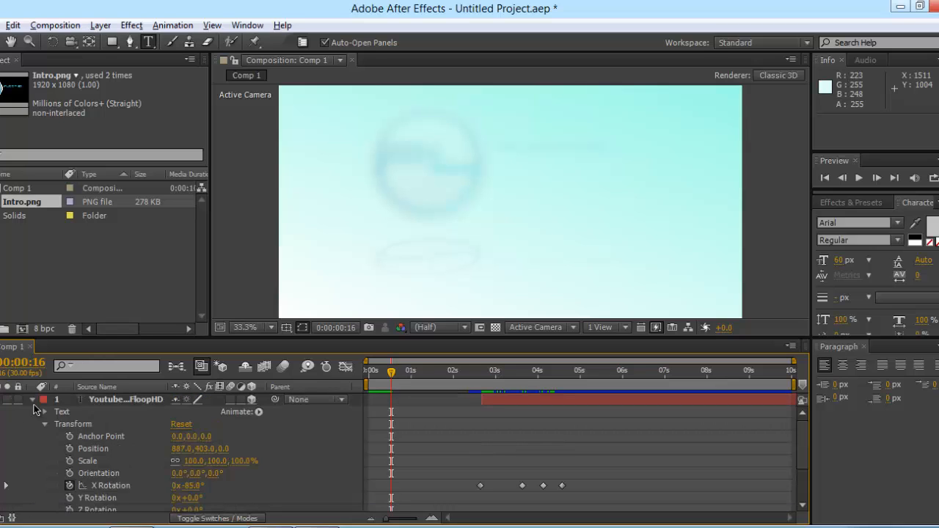
pyautogui.click(34, 402)
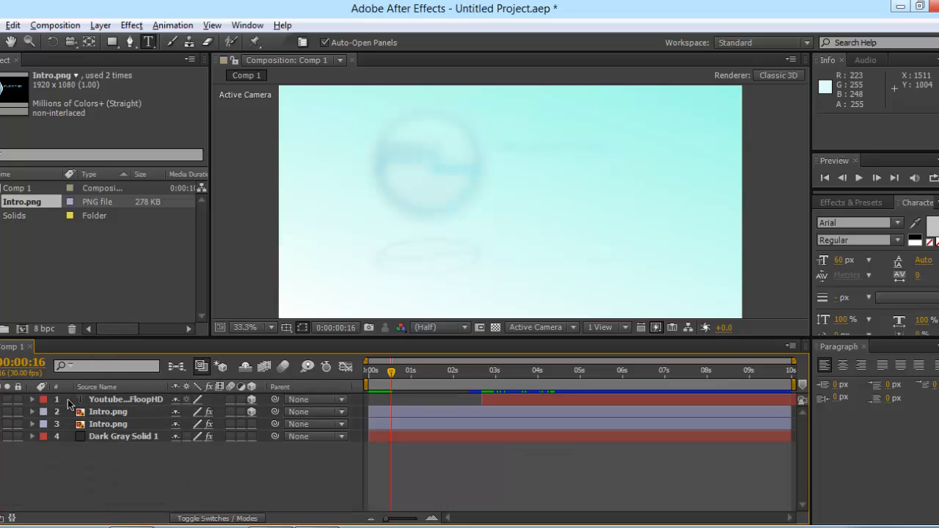
pyautogui.click(103, 403)
pyautogui.keyDown('ctrl'); pyautogui.click(114, 411); pyautogui.keyUp('ctrl')
pyautogui.keyDown('ctrl'); pyautogui.click(121, 424); pyautogui.keyUp('ctrl')
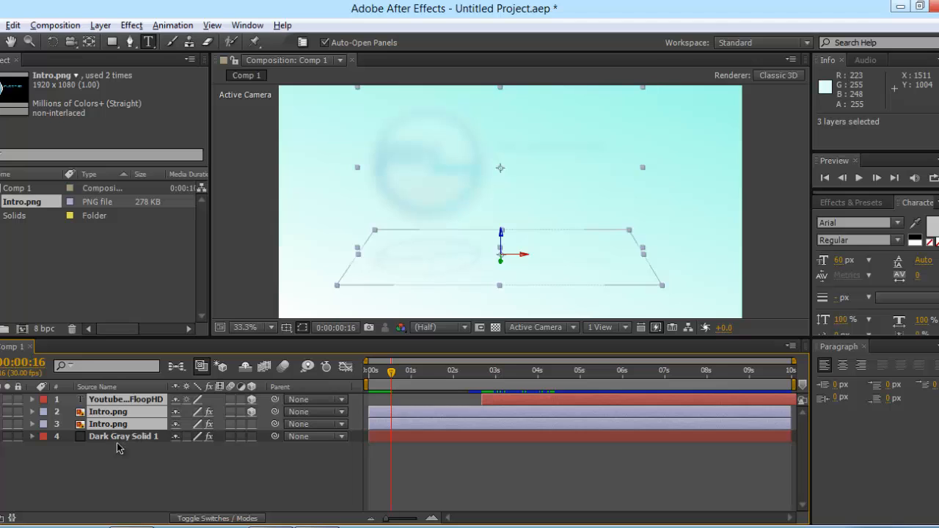
pyautogui.rightClick(121, 425)
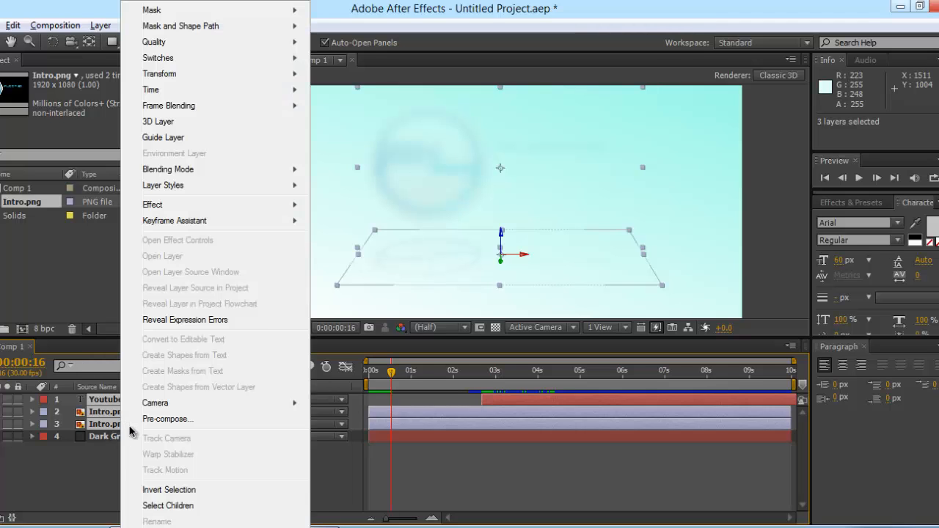
pyautogui.click(162, 419)
pyautogui.click(506, 345)
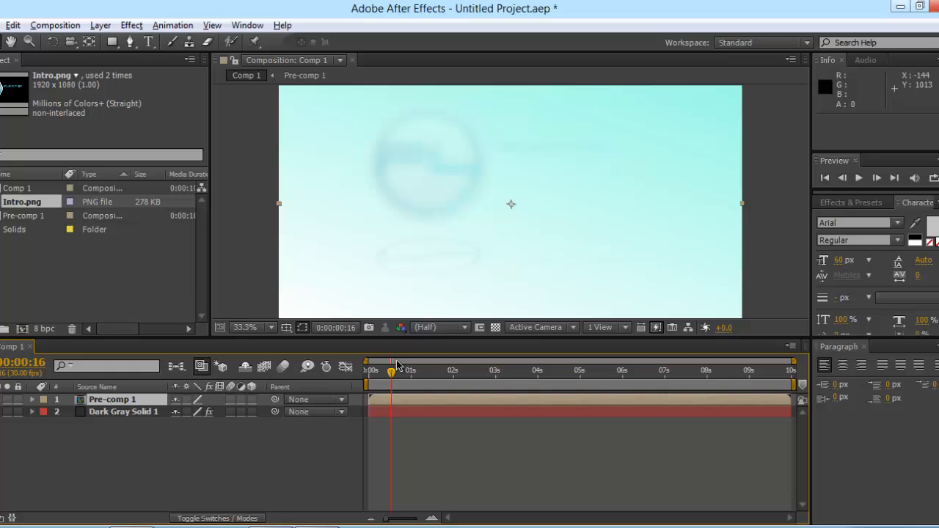
# Step: Keyframe Pre-comp 1's Scale at 66% at the start and 110% on the last frame
pyautogui.moveTo(393, 377); pyautogui.dragTo(369, 376)
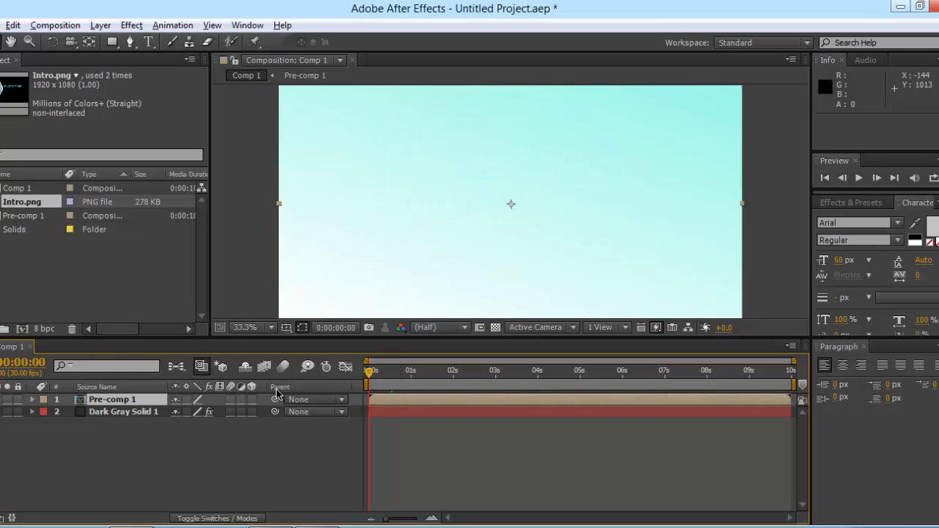
pyautogui.click(29, 400)
pyautogui.click(32, 400)
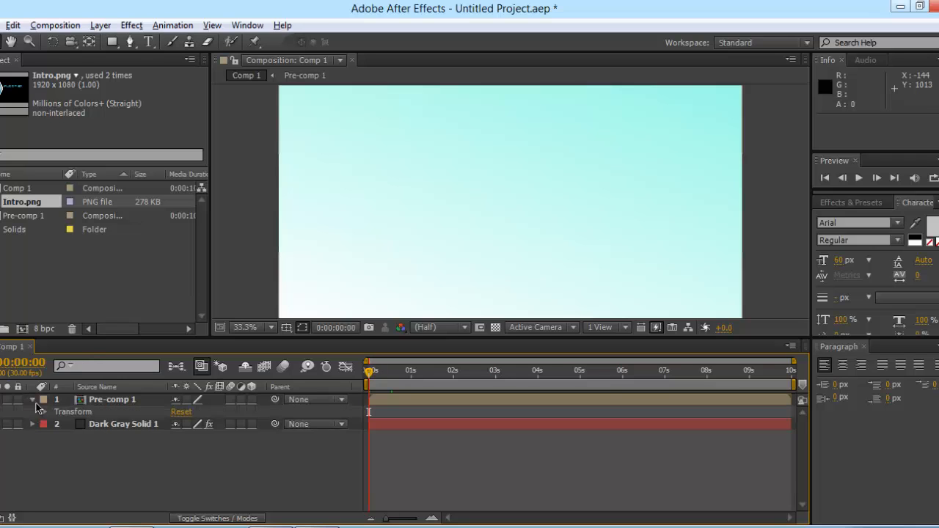
pyautogui.click(47, 413)
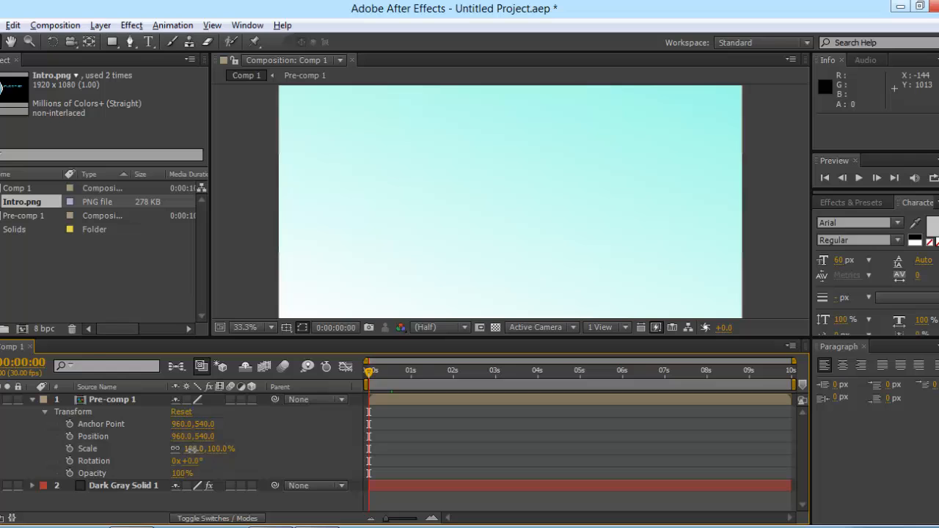
pyautogui.moveTo(194, 450)
pyautogui.mouseDown()
pyautogui.moveTo(181, 451)
pyautogui.moveTo(227, 449)
pyautogui.moveTo(190, 452)
pyautogui.mouseUp()
pyautogui.hotkey('ctrl', 'z')
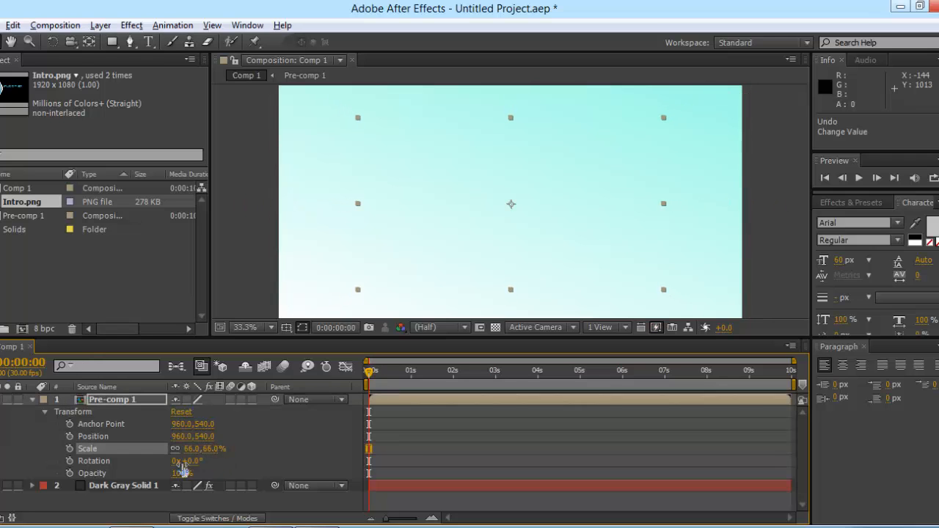
pyautogui.click(69, 449)
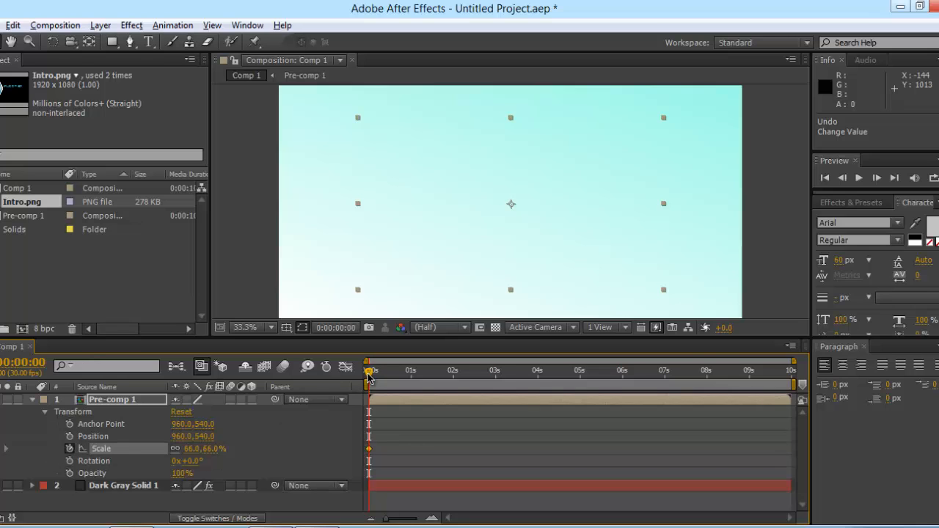
pyautogui.click(791, 370)
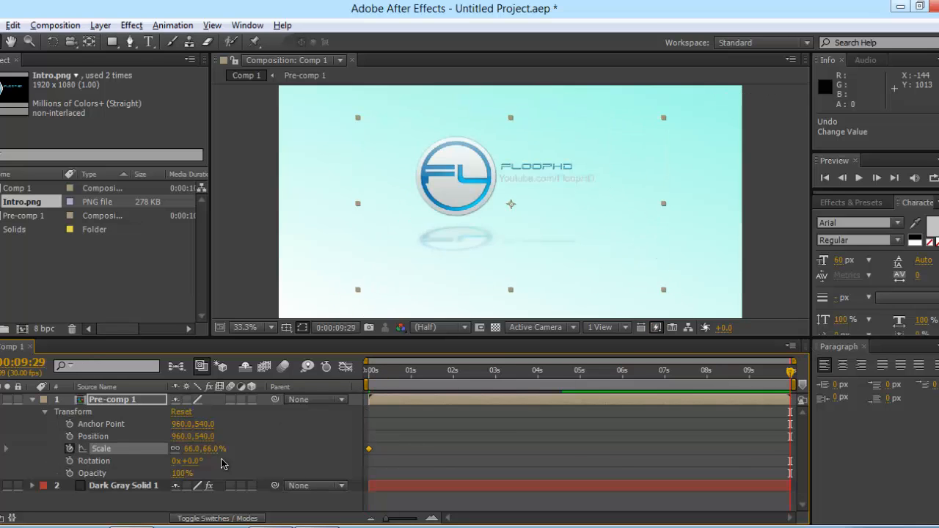
pyautogui.moveTo(216, 449); pyautogui.dragTo(242, 448)
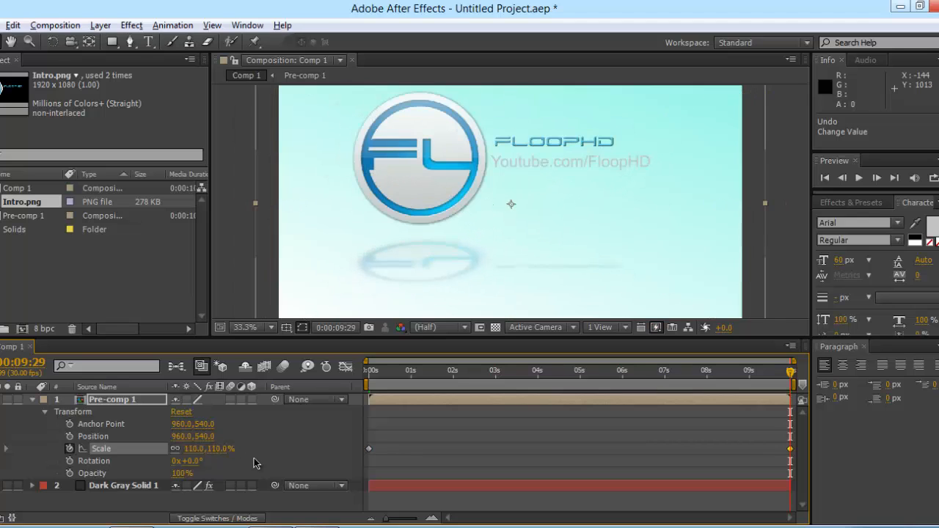
pyautogui.moveTo(791, 372); pyautogui.dragTo(334, 429)
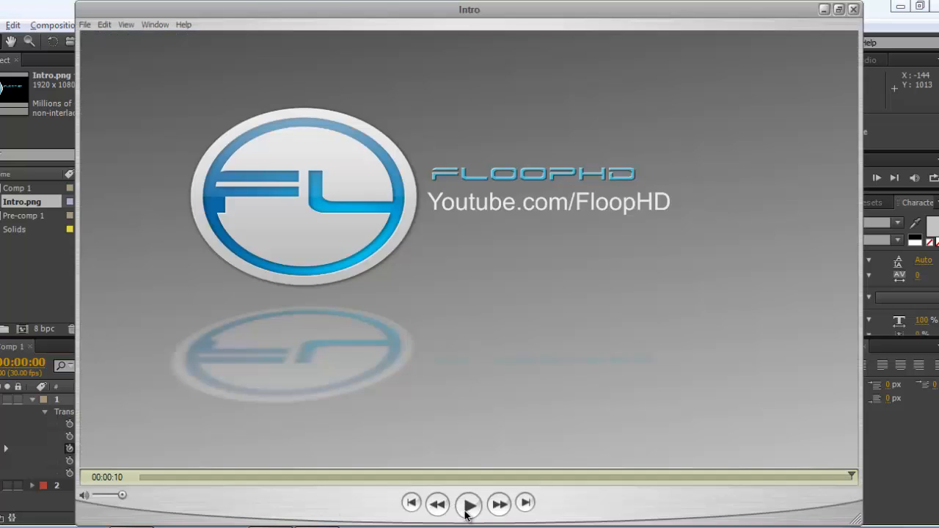
# Step: Back in After Effects, collapse Pre-comp 1's Transform properties
pyautogui.click(13, 429)
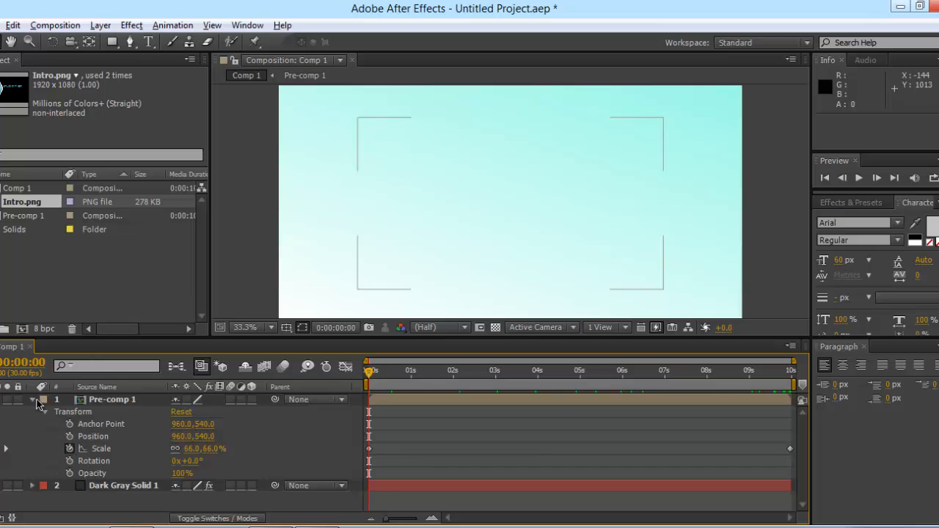
pyautogui.click(32, 401)
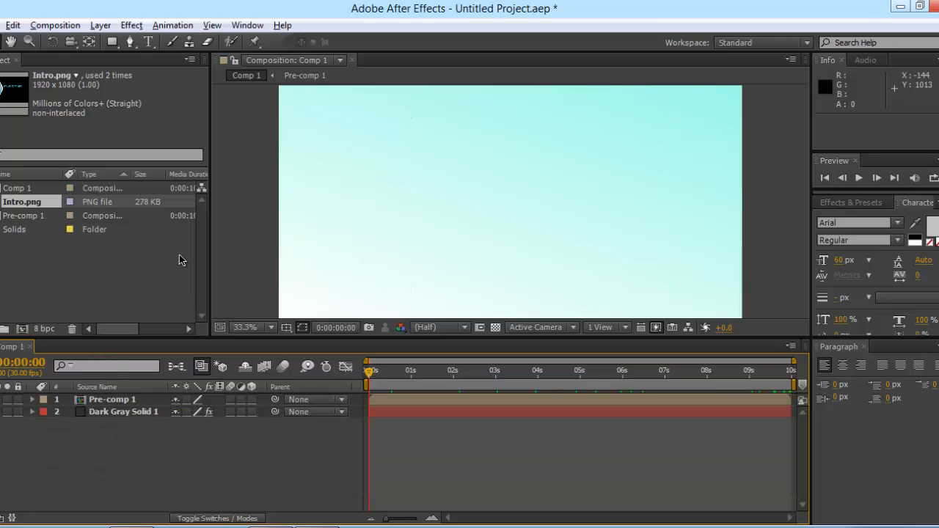
pyautogui.click(134, 28)
pyautogui.click(173, 4)
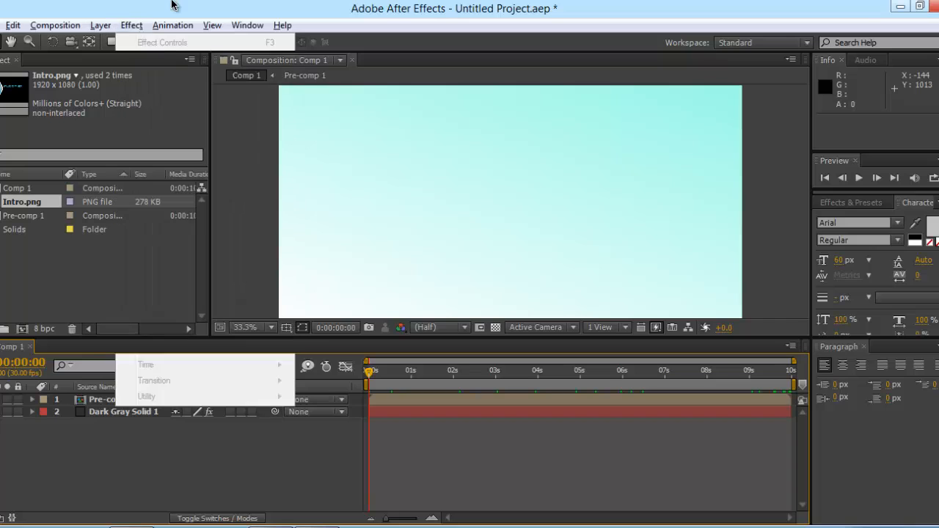
# Step: Restart, play and pause the reference Intro video in the player
pyautogui.click(282, 526)
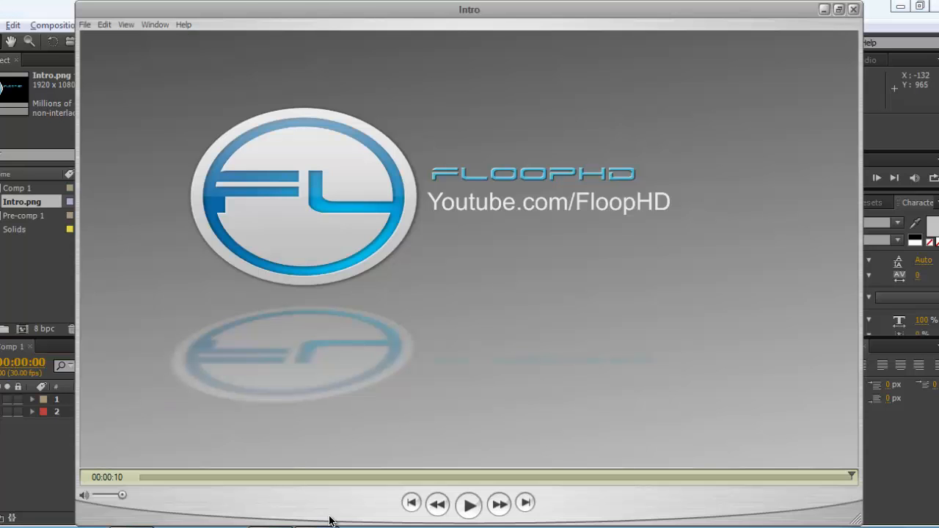
pyautogui.click(471, 504)
pyautogui.click(470, 505)
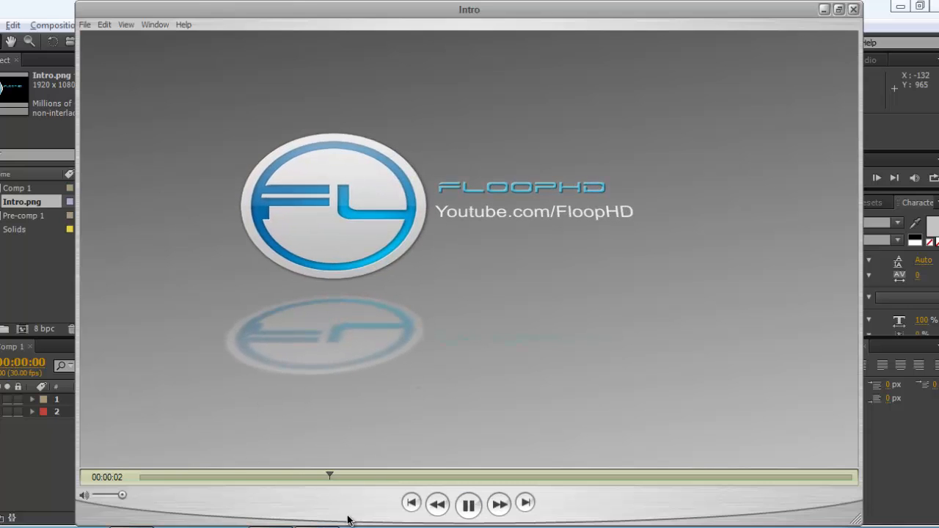
pyautogui.click(470, 505)
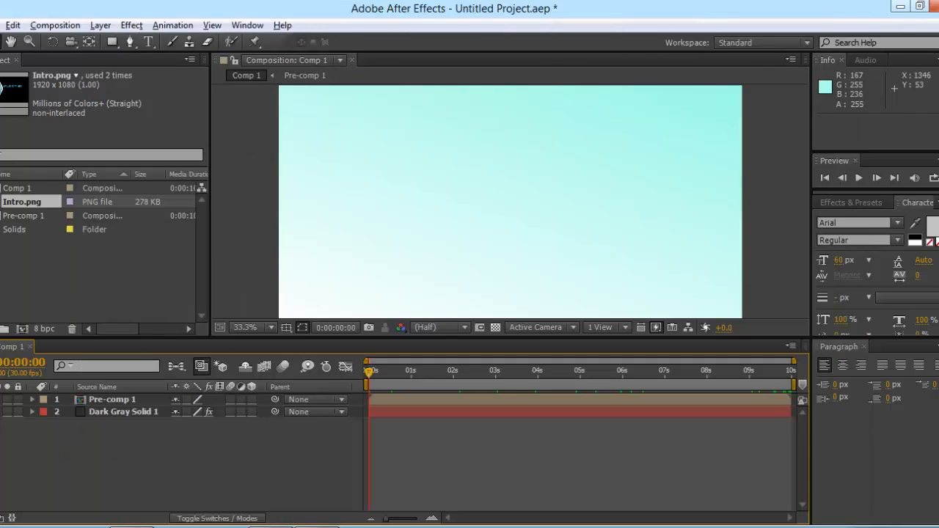
# Step: Minimize After Effects and the Intro player, bringing back the screen recorder
pyautogui.click(900, 7)
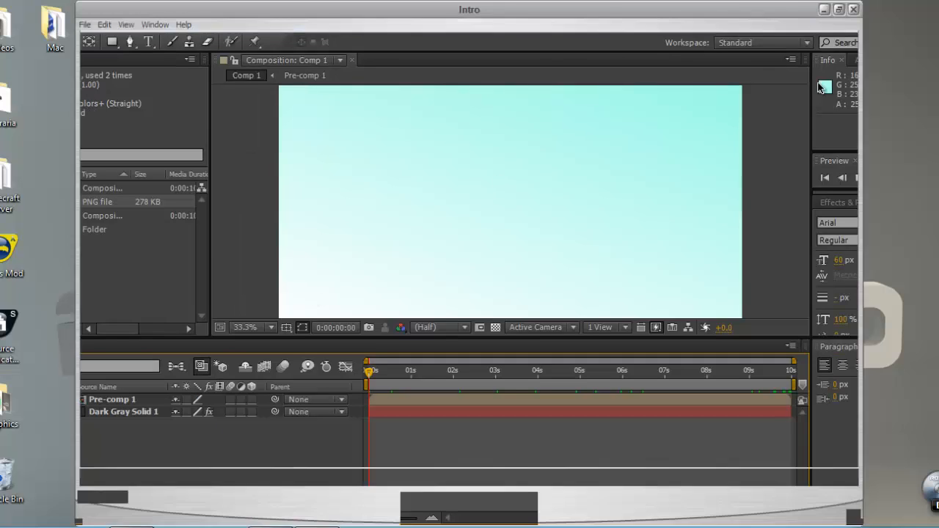
pyautogui.click(824, 9)
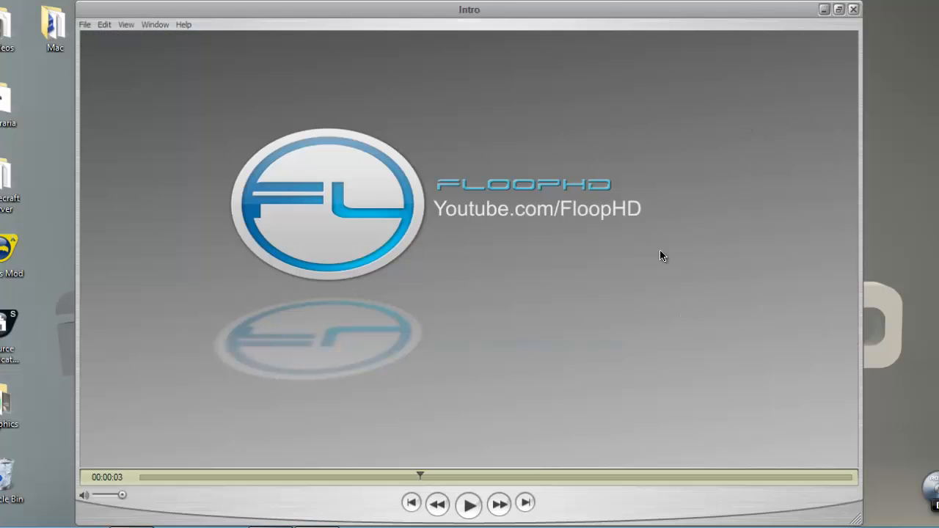
pyautogui.click(301, 527)
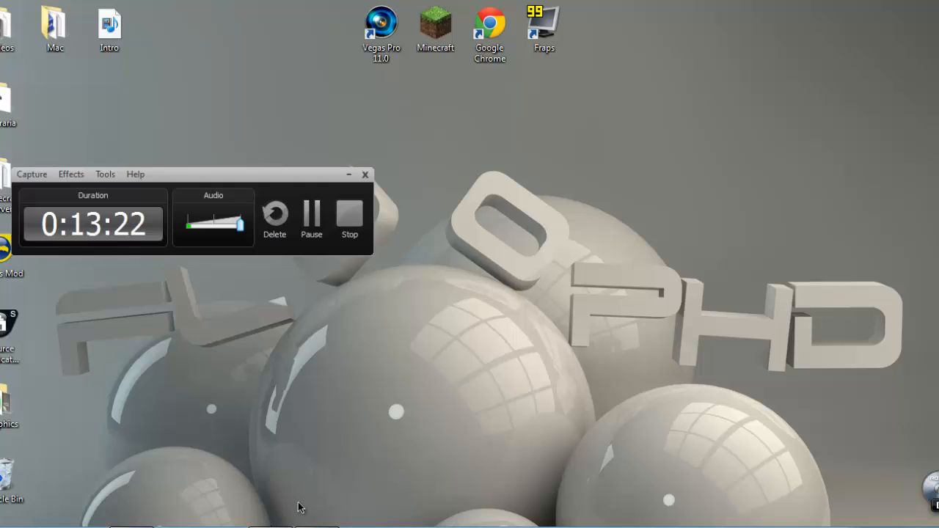